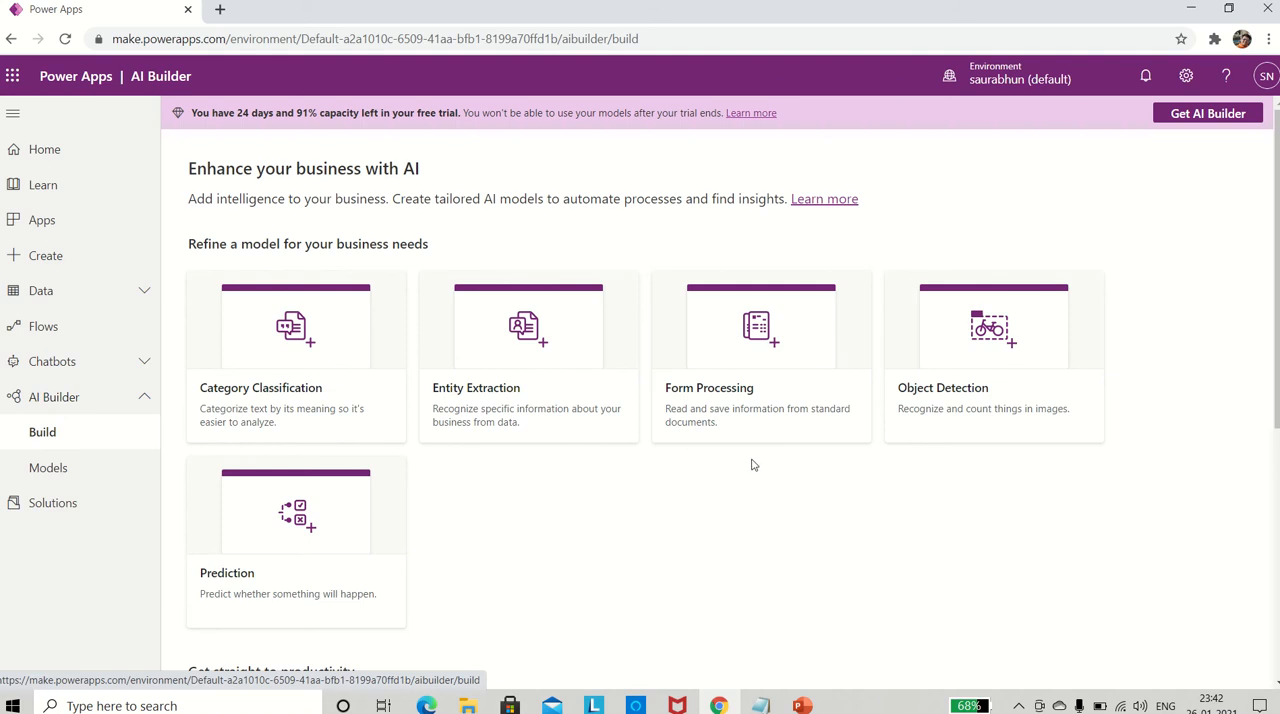
- Open the prebuilt Invoice Processing (preview) model and its documentation on what information can be extracted automatically
{"action": "scroll", "coordinate": [756, 467], "scroll_direction": "down", "scroll_amount": 3}
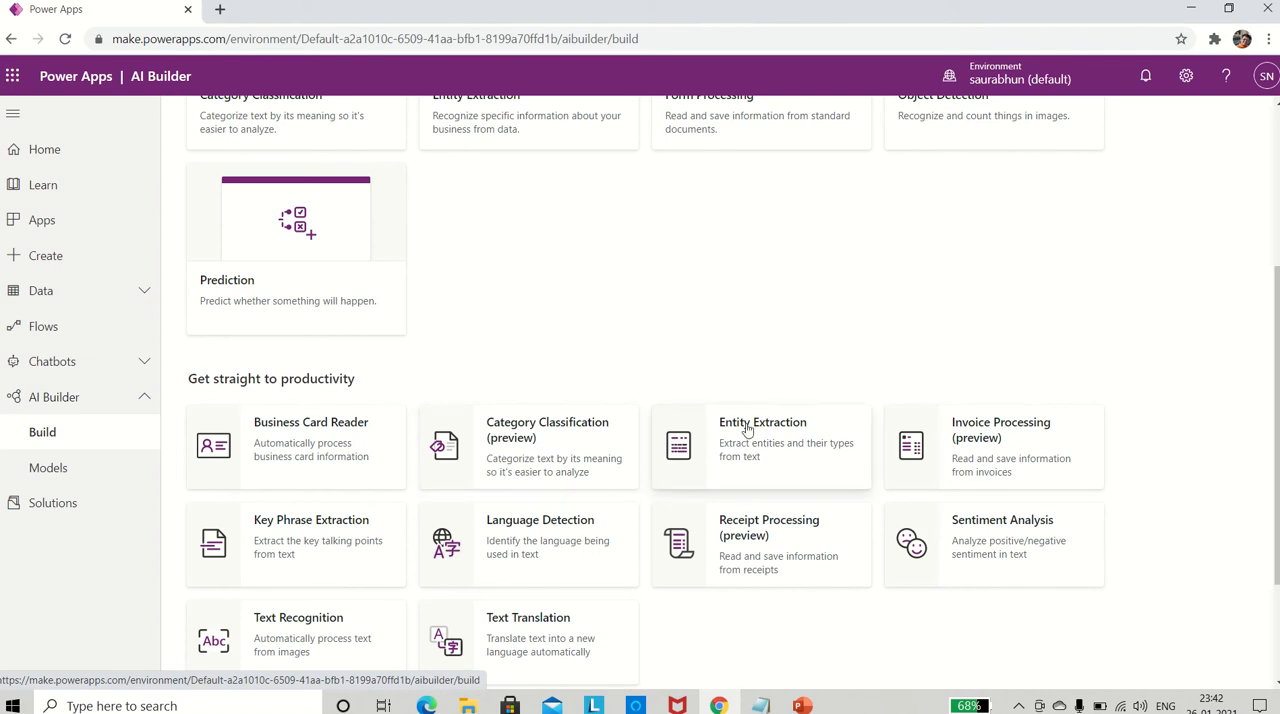
{"action": "left_click", "coordinate": [979, 455]}
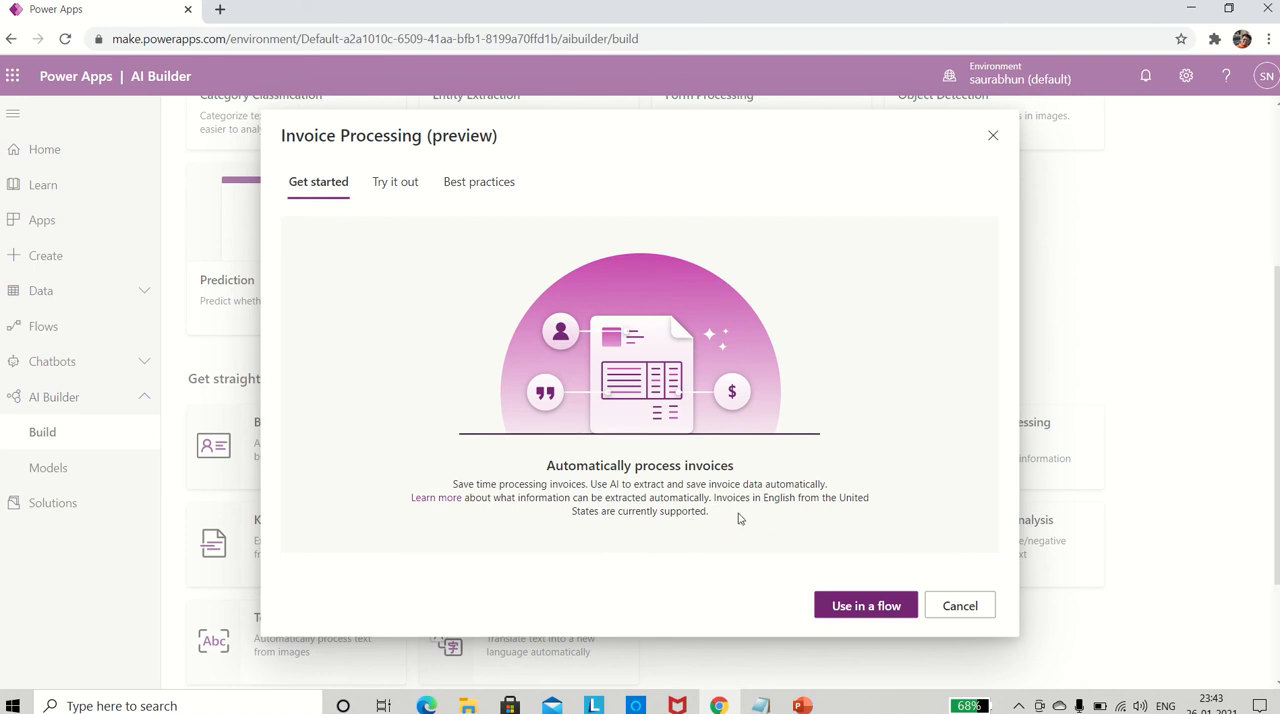
{"action": "left_click", "coordinate": [437, 500]}
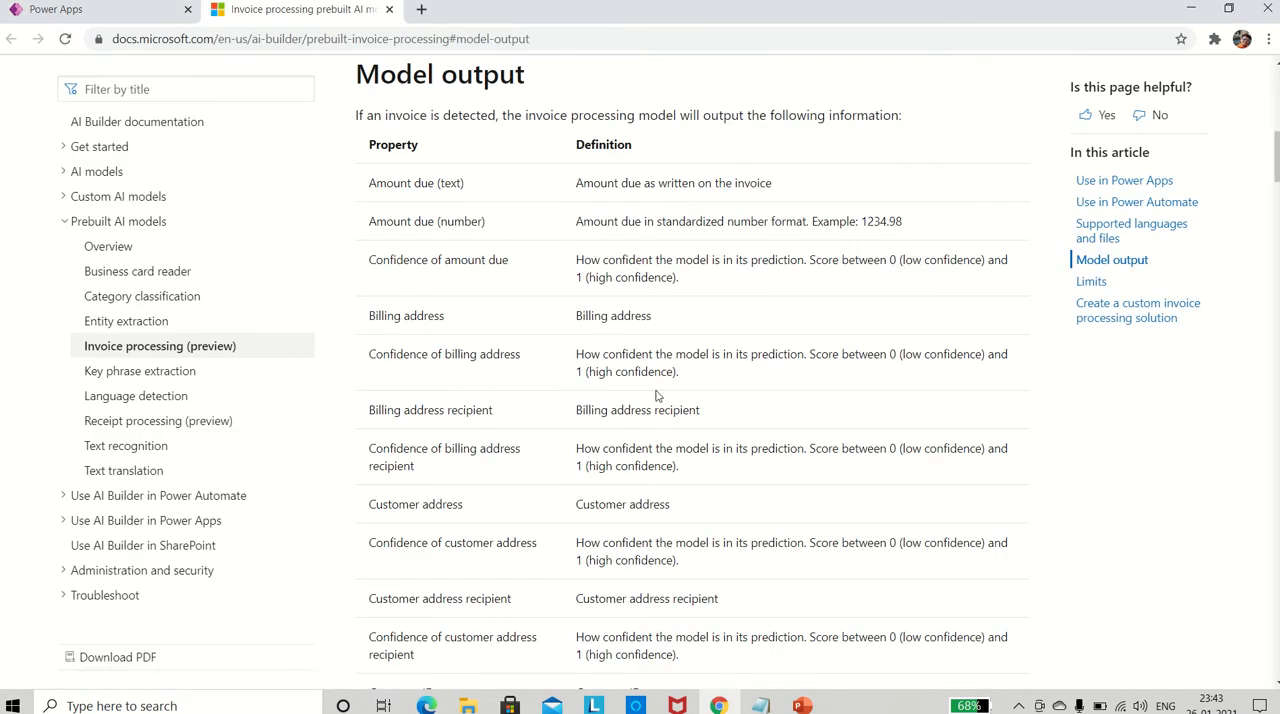
- Read through the properties in the Model output table of the invoice processing documentation, from amount due to detected text
{"action": "scroll", "coordinate": [657, 396], "scroll_direction": "up", "scroll_amount": 2}
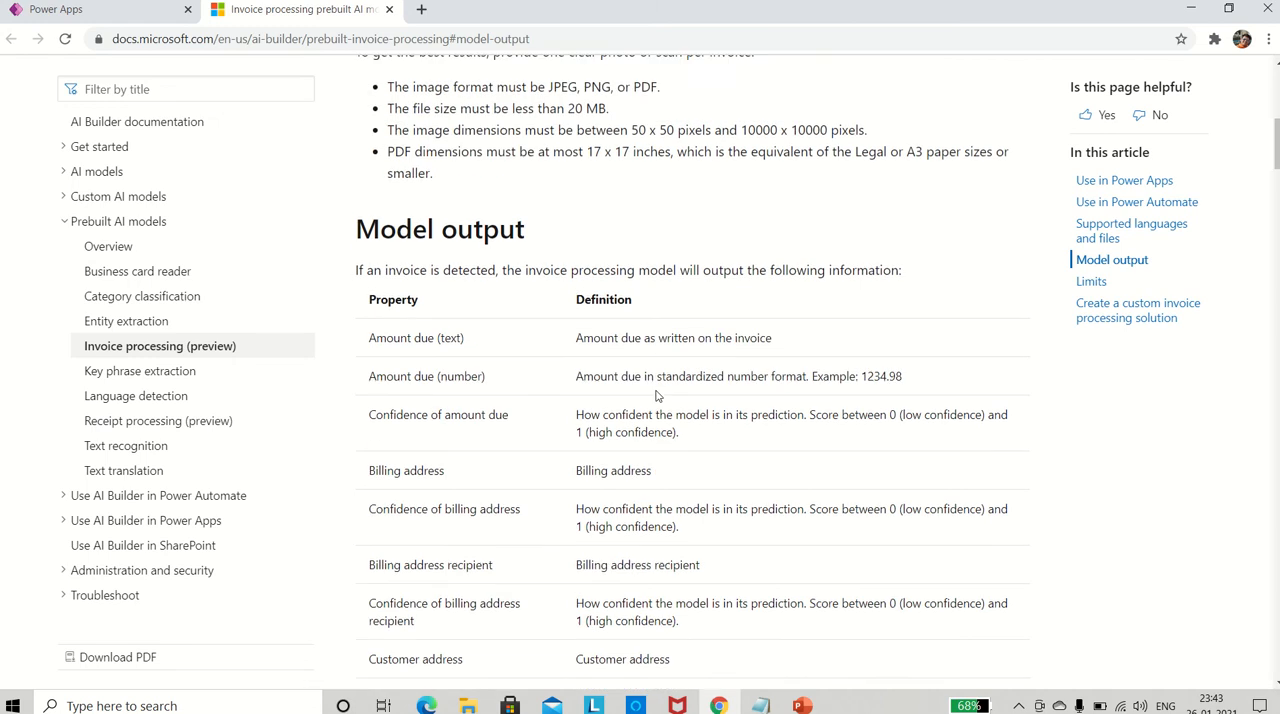
{"action": "scroll", "coordinate": [657, 396], "scroll_direction": "down", "scroll_amount": 1}
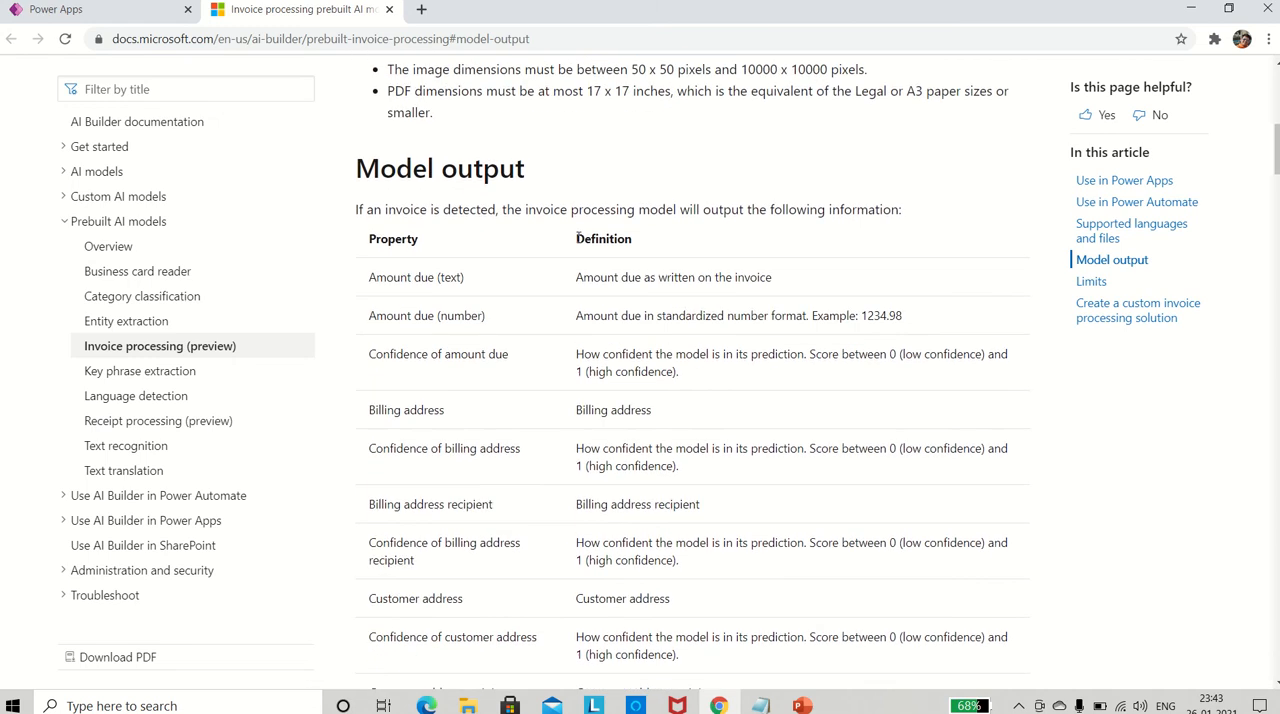
{"action": "scroll", "coordinate": [477, 265], "scroll_direction": "down", "scroll_amount": 1}
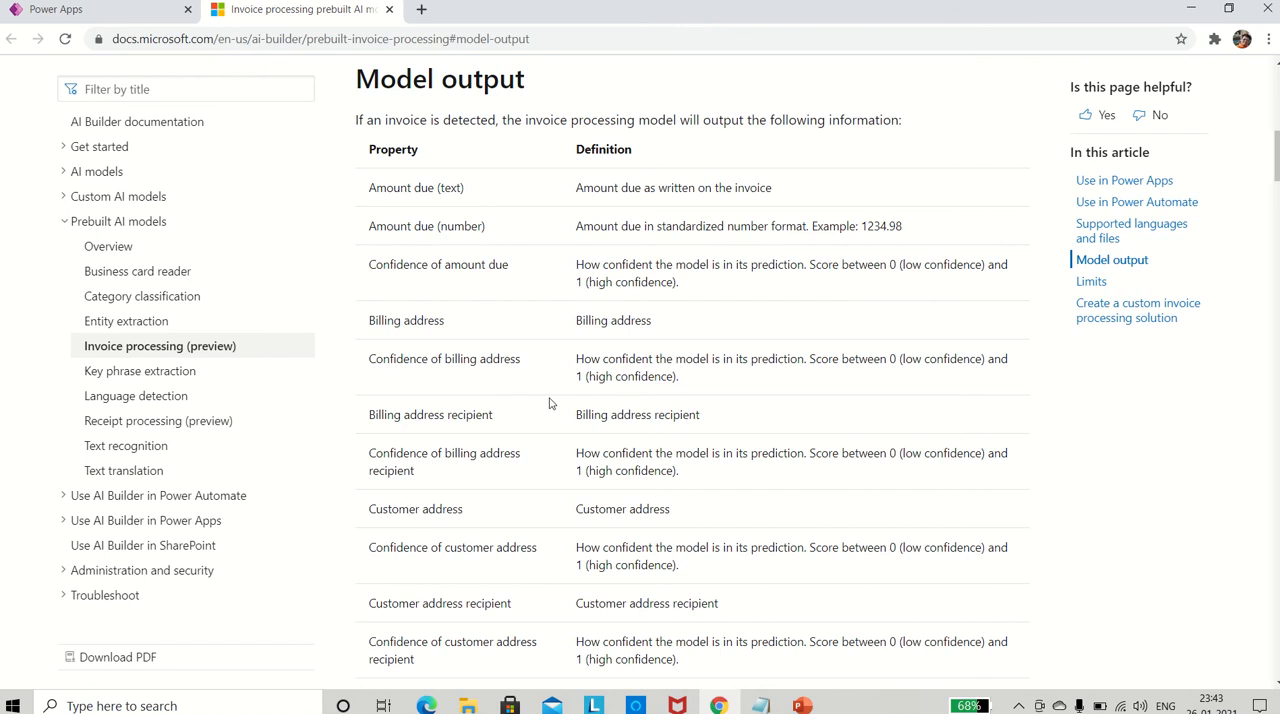
{"action": "scroll", "coordinate": [549, 403], "scroll_direction": "down", "scroll_amount": 1}
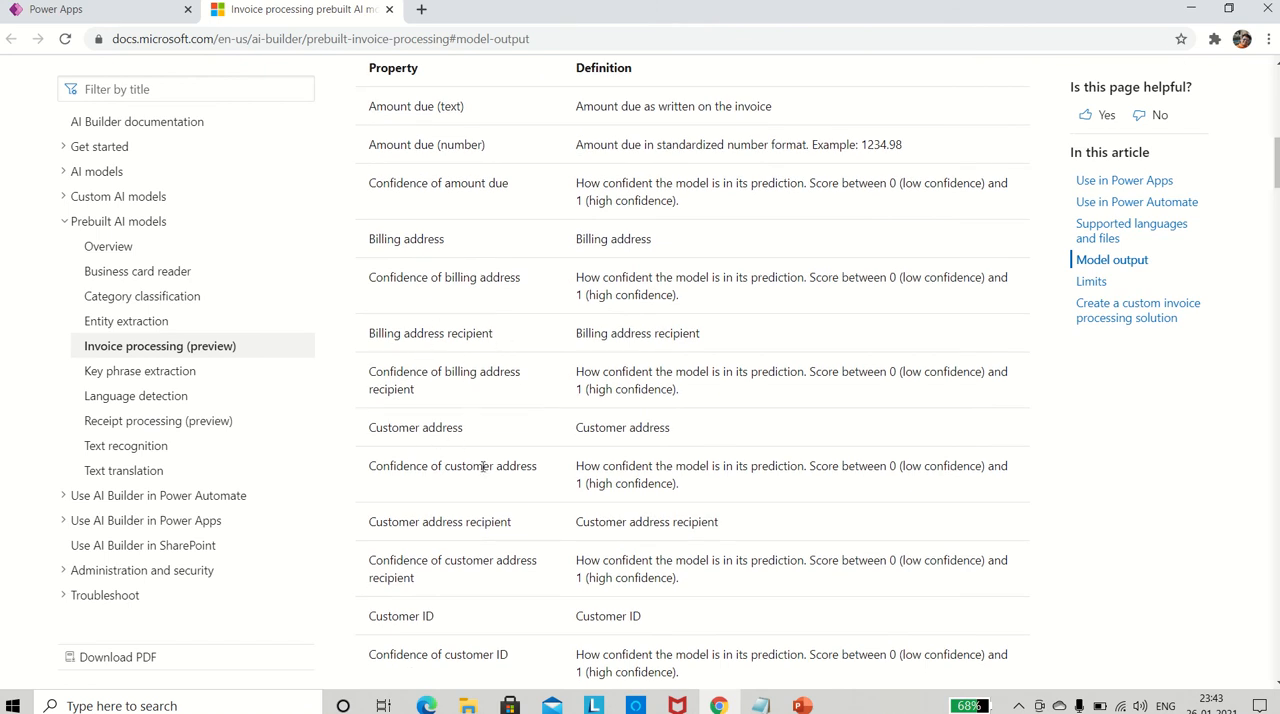
{"action": "scroll", "coordinate": [518, 498], "scroll_direction": "down", "scroll_amount": 1}
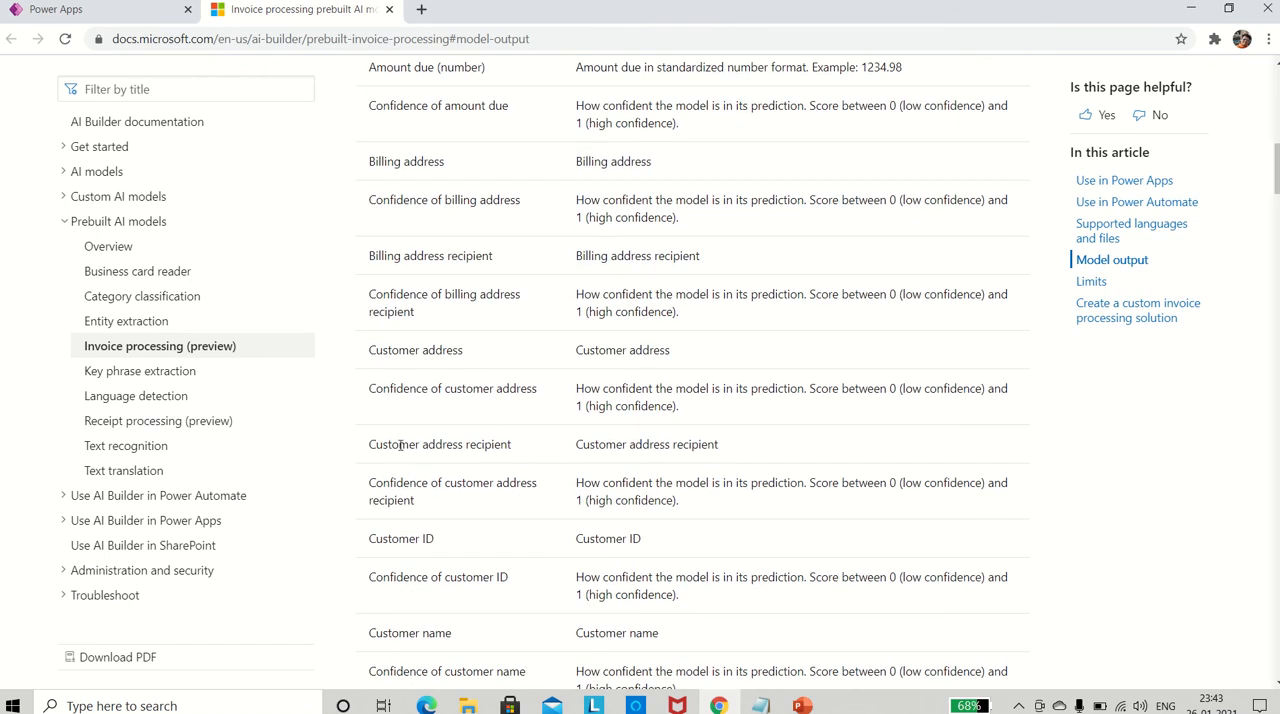
{"action": "scroll", "coordinate": [436, 519], "scroll_direction": "down", "scroll_amount": 1}
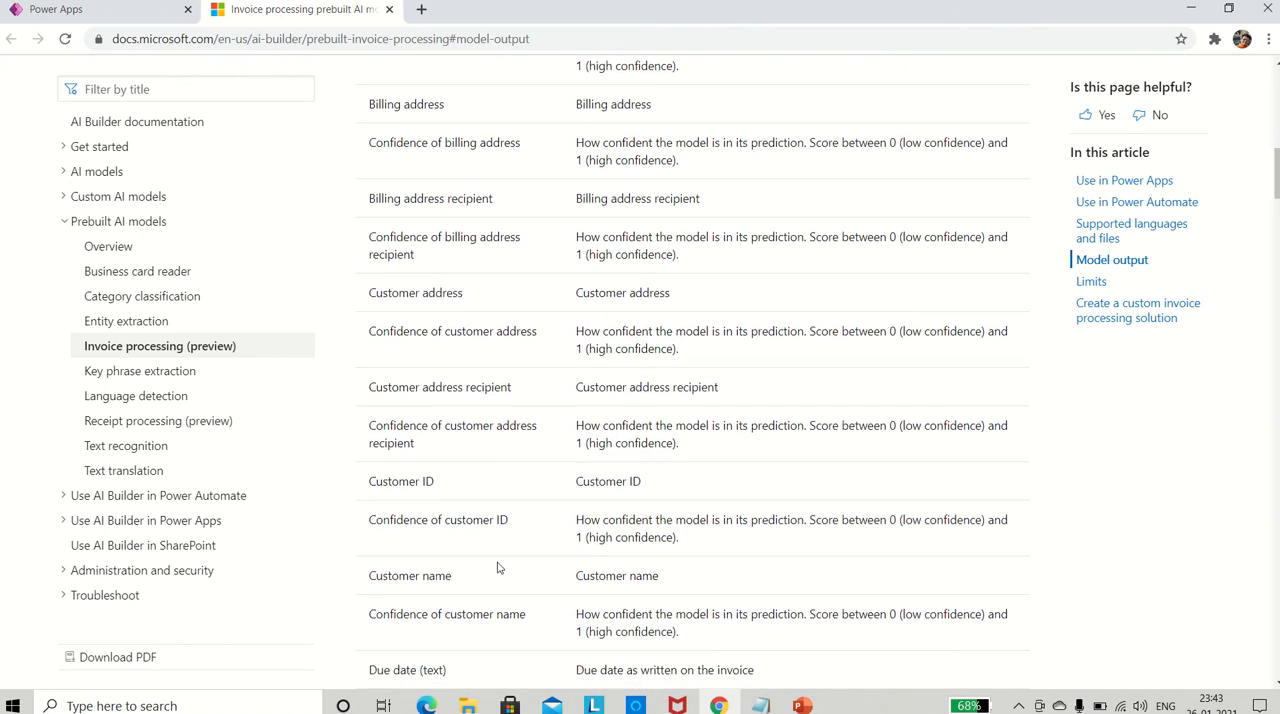
{"action": "scroll", "coordinate": [480, 550], "scroll_direction": "down", "scroll_amount": 1}
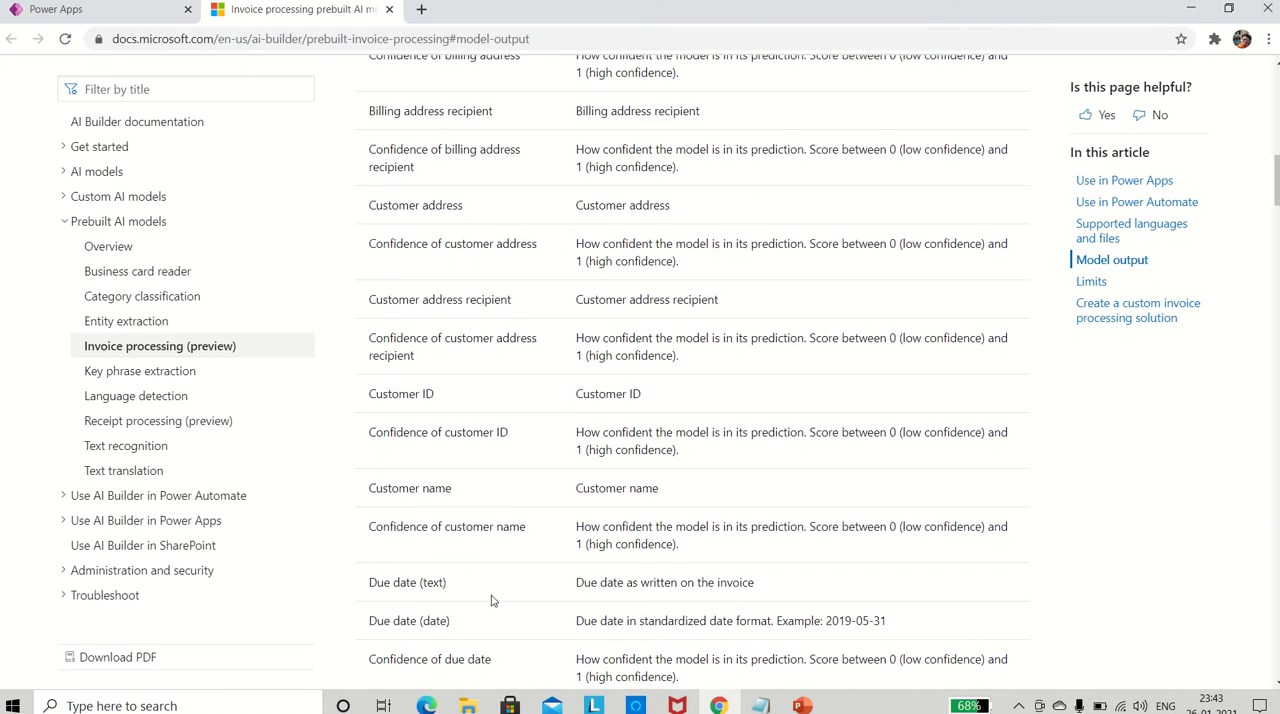
{"action": "scroll", "coordinate": [491, 600], "scroll_direction": "down", "scroll_amount": 2}
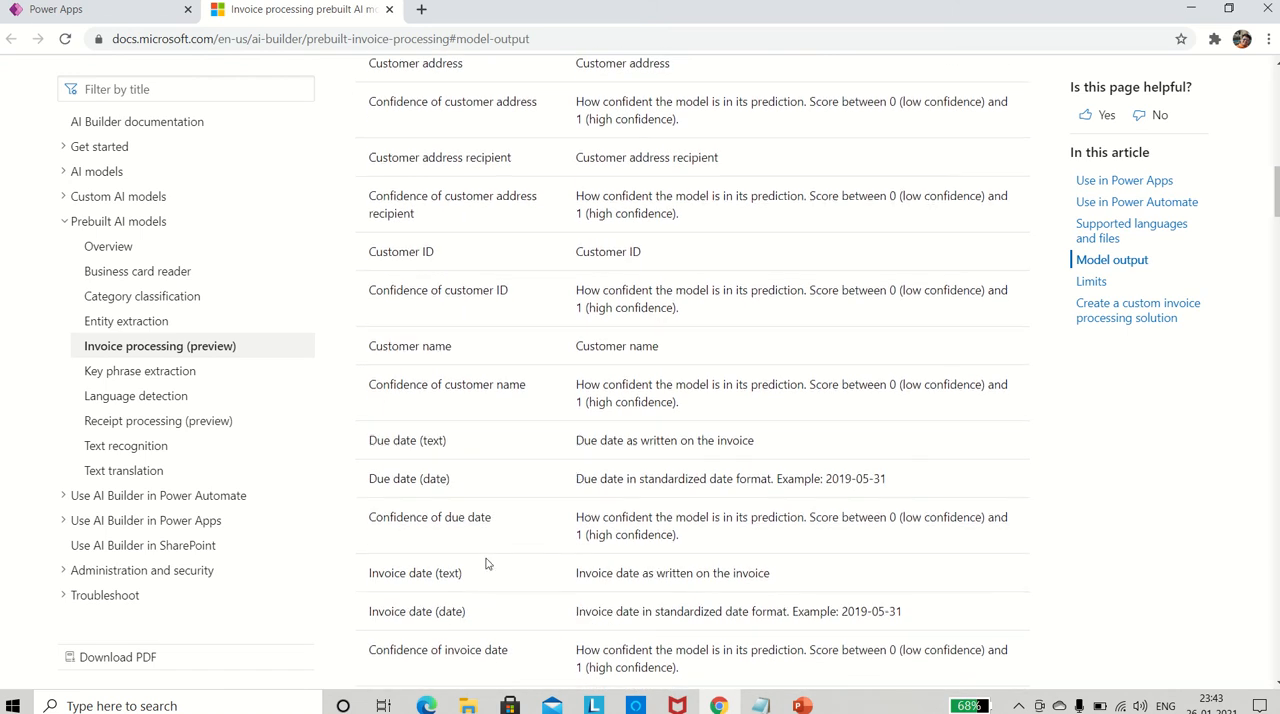
{"action": "scroll", "coordinate": [486, 564], "scroll_direction": "down", "scroll_amount": 1}
{"action": "scroll", "coordinate": [480, 586], "scroll_direction": "down", "scroll_amount": 1}
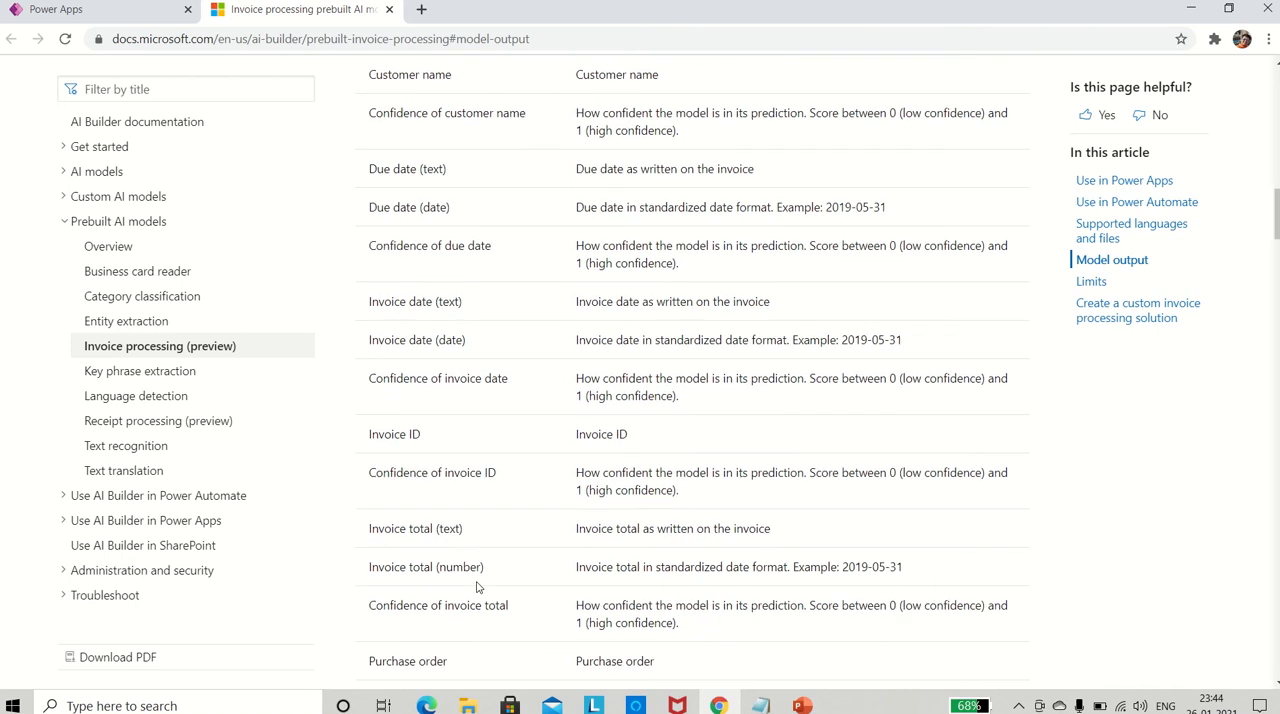
{"action": "scroll", "coordinate": [428, 448], "scroll_direction": "down", "scroll_amount": 1}
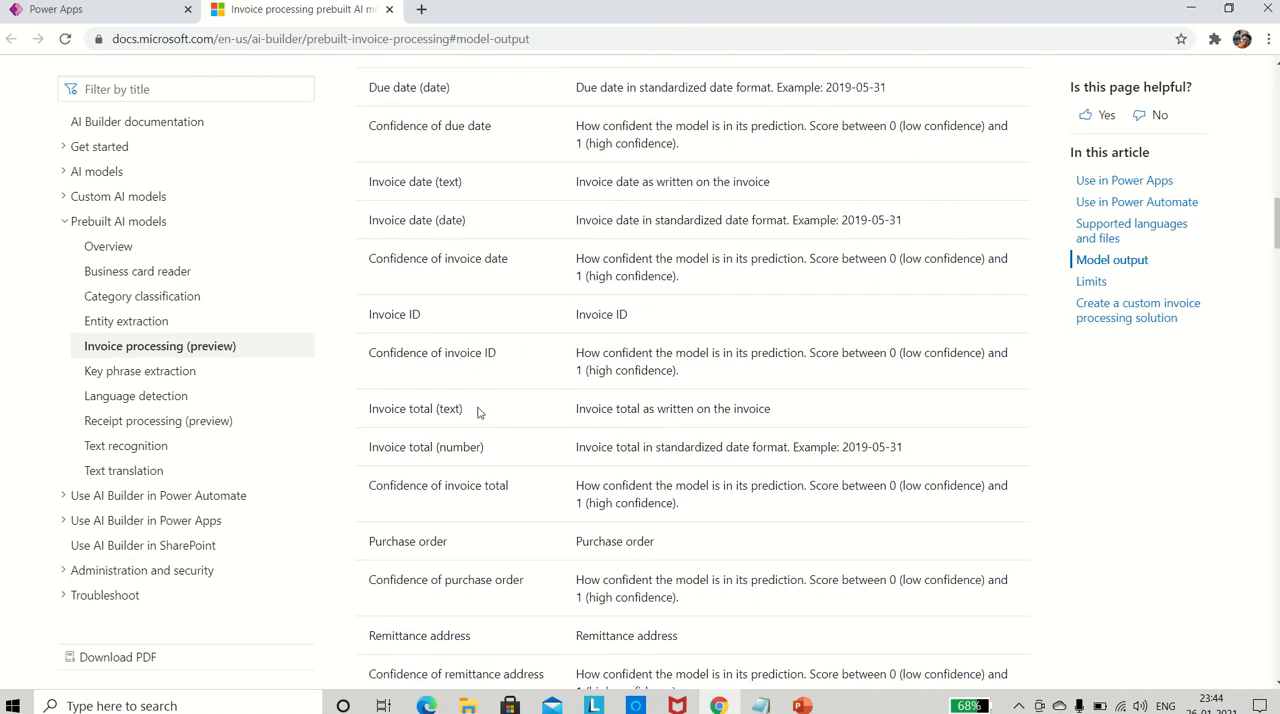
{"action": "double_click", "coordinate": [421, 408]}
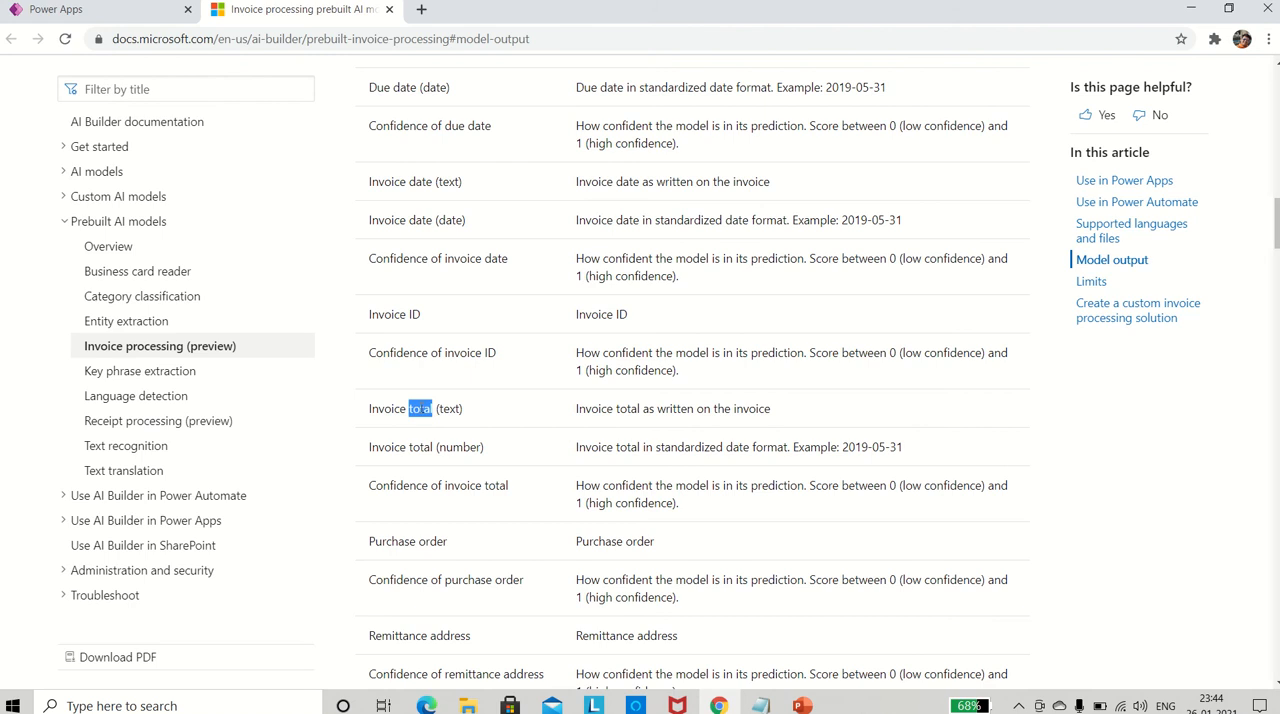
{"action": "left_click", "coordinate": [488, 427]}
{"action": "scroll", "coordinate": [500, 482], "scroll_direction": "down", "scroll_amount": 1}
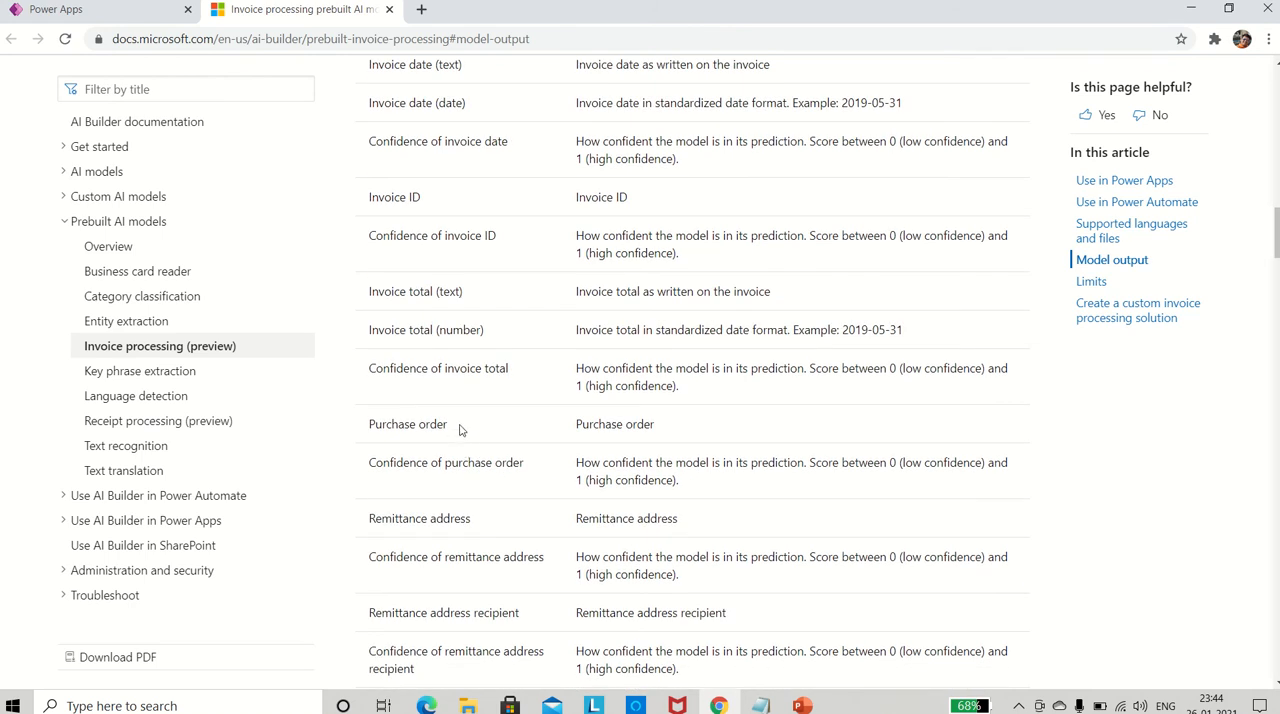
{"action": "scroll", "coordinate": [472, 480], "scroll_direction": "down", "scroll_amount": 1}
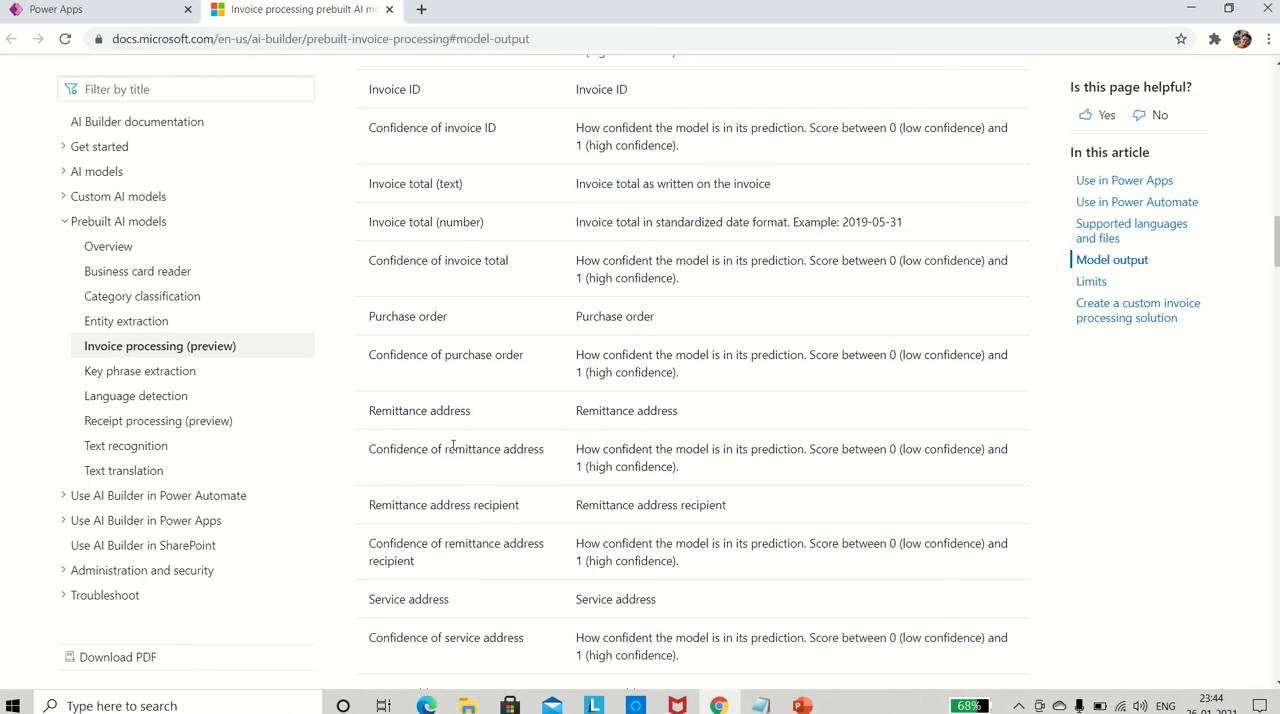
{"action": "scroll", "coordinate": [478, 500], "scroll_direction": "down", "scroll_amount": 1}
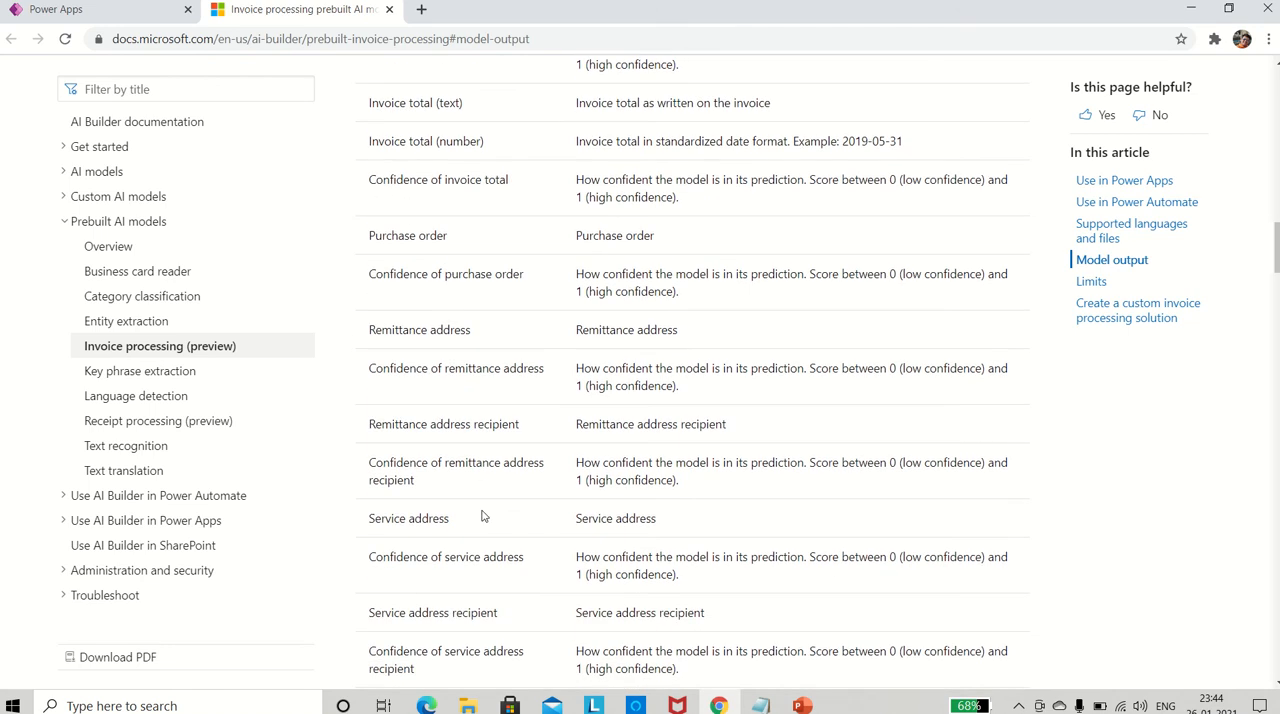
{"action": "scroll", "coordinate": [482, 516], "scroll_direction": "down", "scroll_amount": 1}
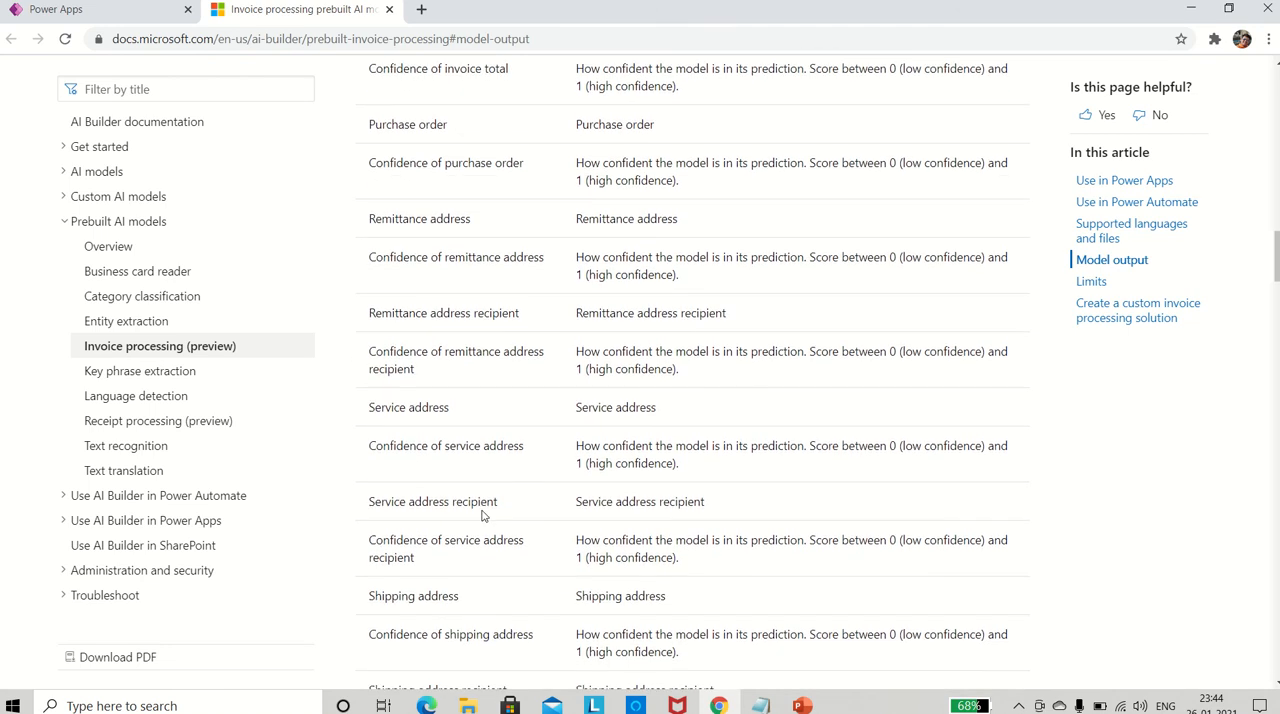
{"action": "scroll", "coordinate": [482, 516], "scroll_direction": "down", "scroll_amount": 3}
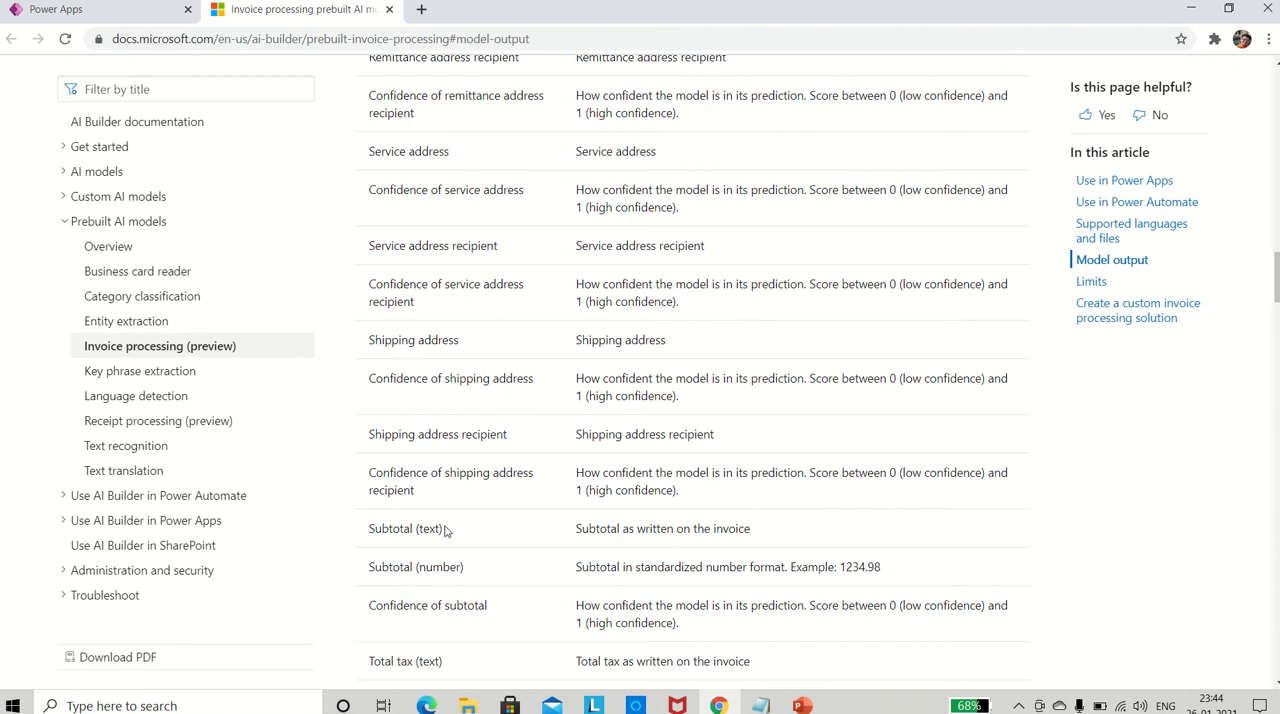
{"action": "scroll", "coordinate": [450, 570], "scroll_direction": "down", "scroll_amount": 1}
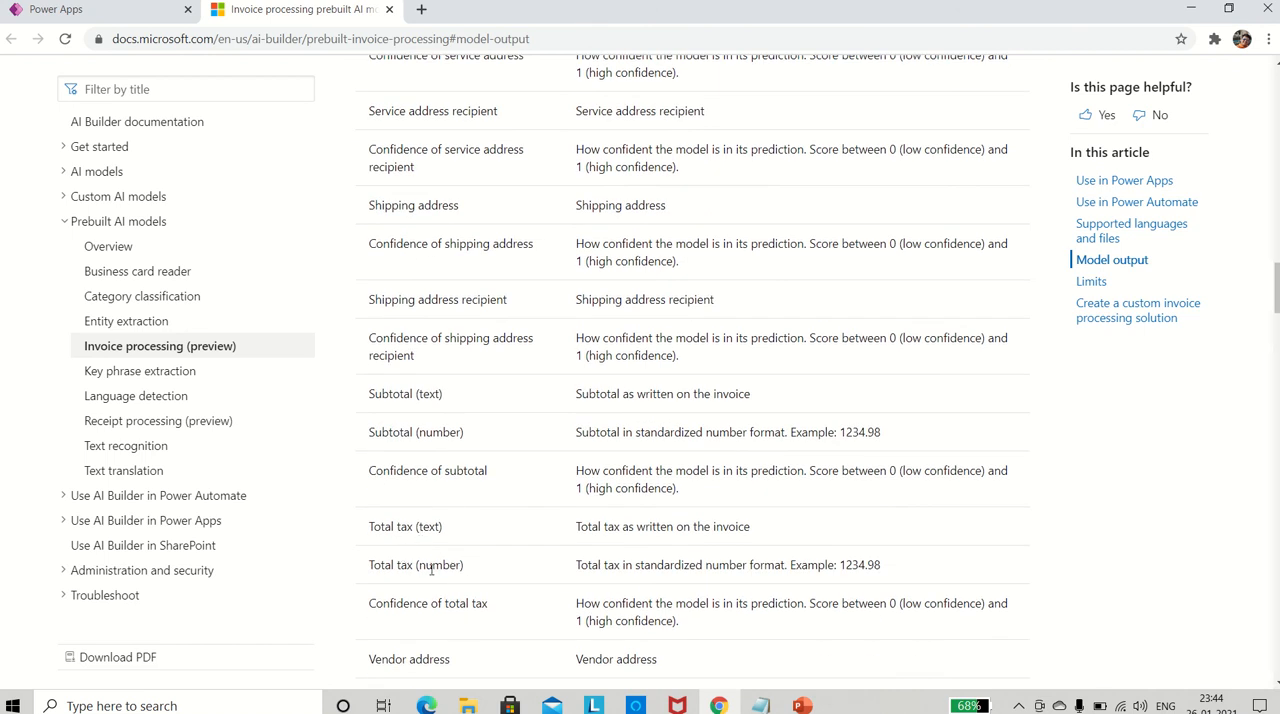
{"action": "scroll", "coordinate": [430, 568], "scroll_direction": "down", "scroll_amount": 1}
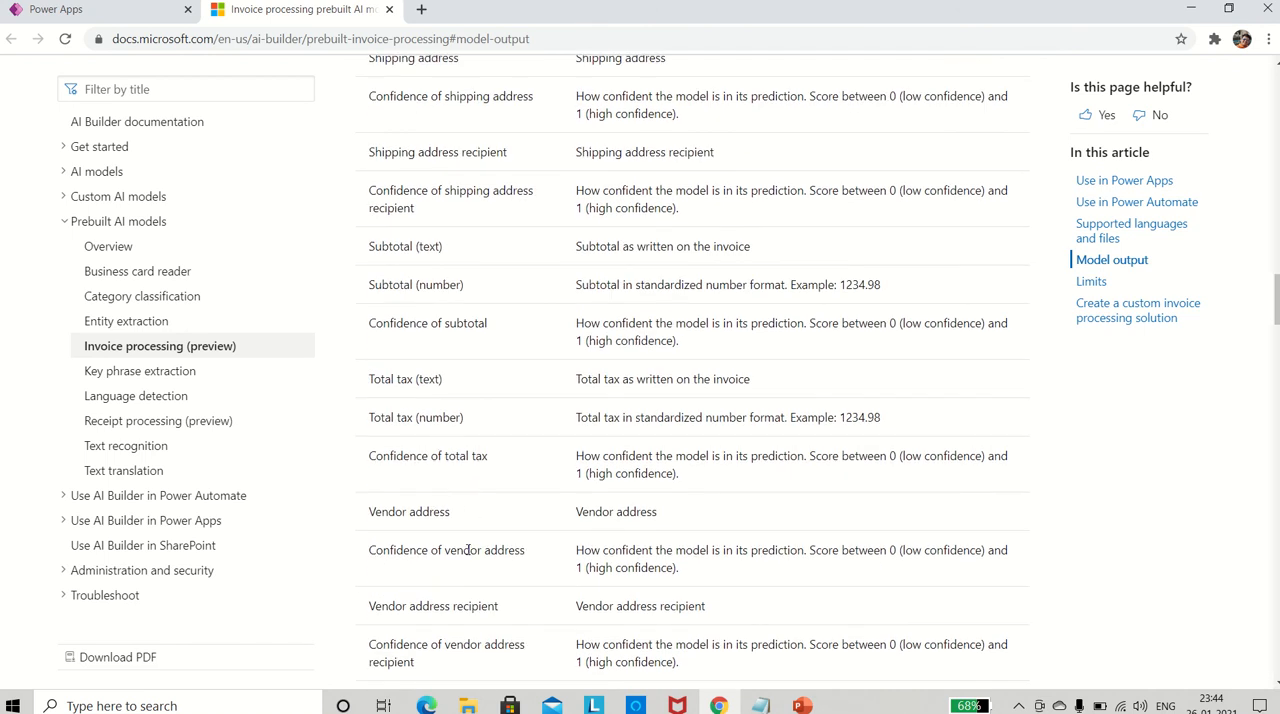
{"action": "scroll", "coordinate": [465, 520], "scroll_direction": "down", "scroll_amount": 1}
{"action": "scroll", "coordinate": [466, 554], "scroll_direction": "down", "scroll_amount": 1}
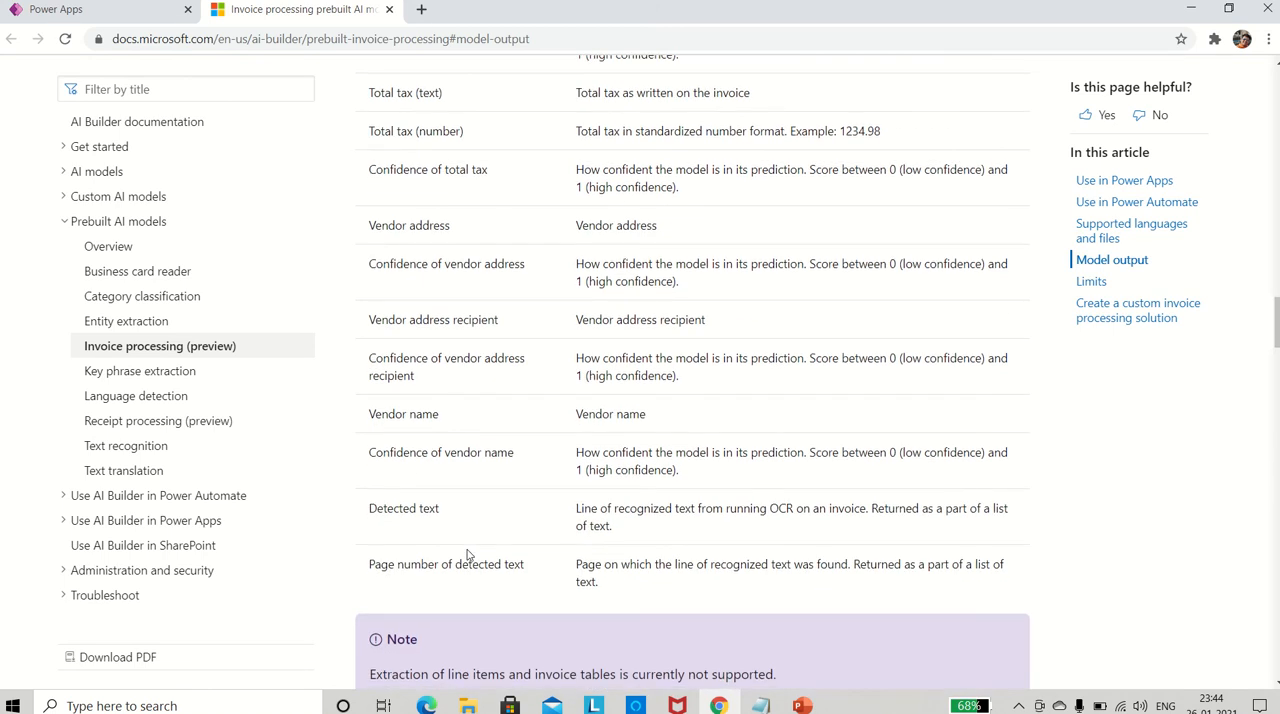
- Review the vendor and detected text rows, the note below the Model output table and the Limits section
{"action": "scroll", "coordinate": [487, 427], "scroll_direction": "up", "scroll_amount": 1}
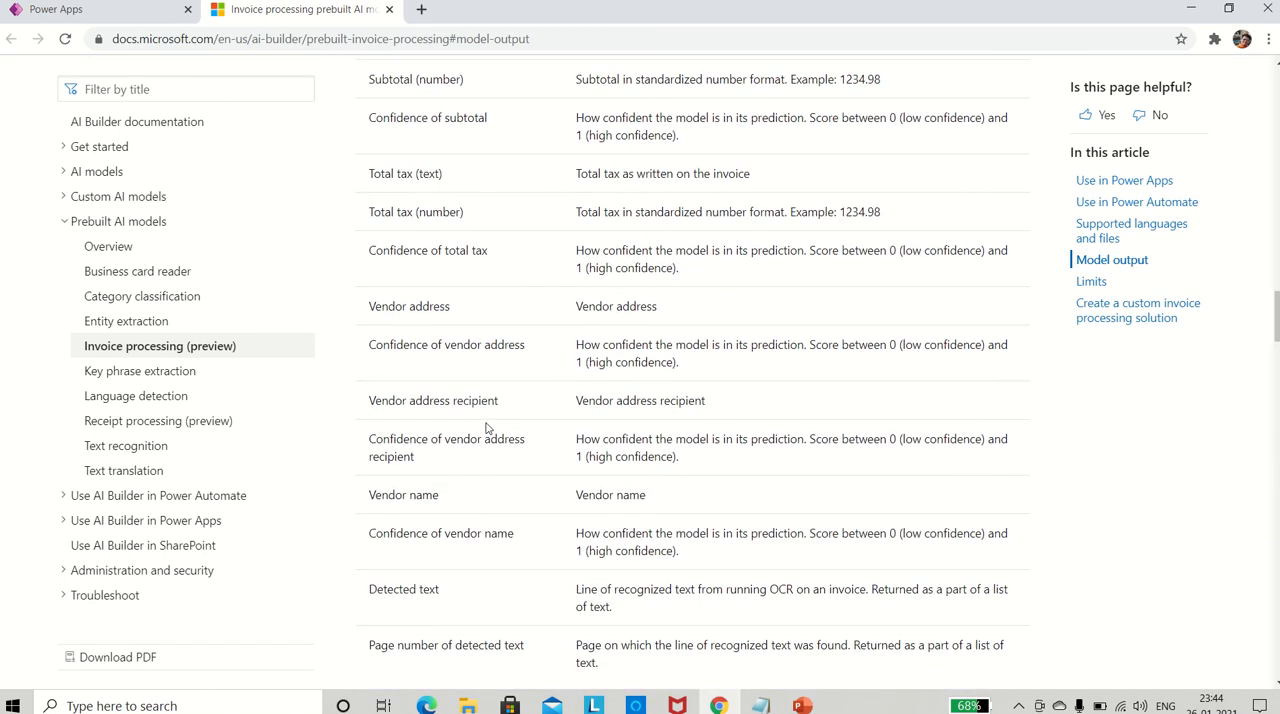
{"action": "scroll", "coordinate": [487, 427], "scroll_direction": "down", "scroll_amount": 1}
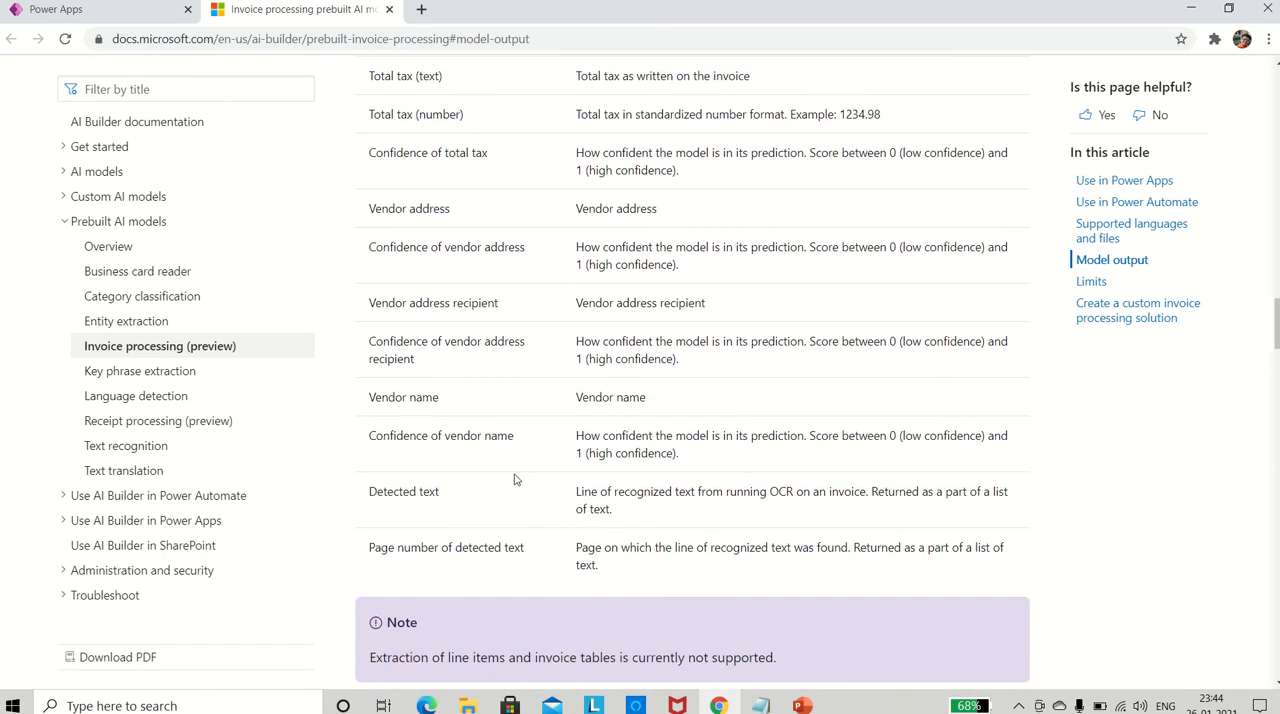
{"action": "scroll", "coordinate": [515, 479], "scroll_direction": "down", "scroll_amount": 1}
{"action": "scroll", "coordinate": [515, 479], "scroll_direction": "down", "scroll_amount": 1}
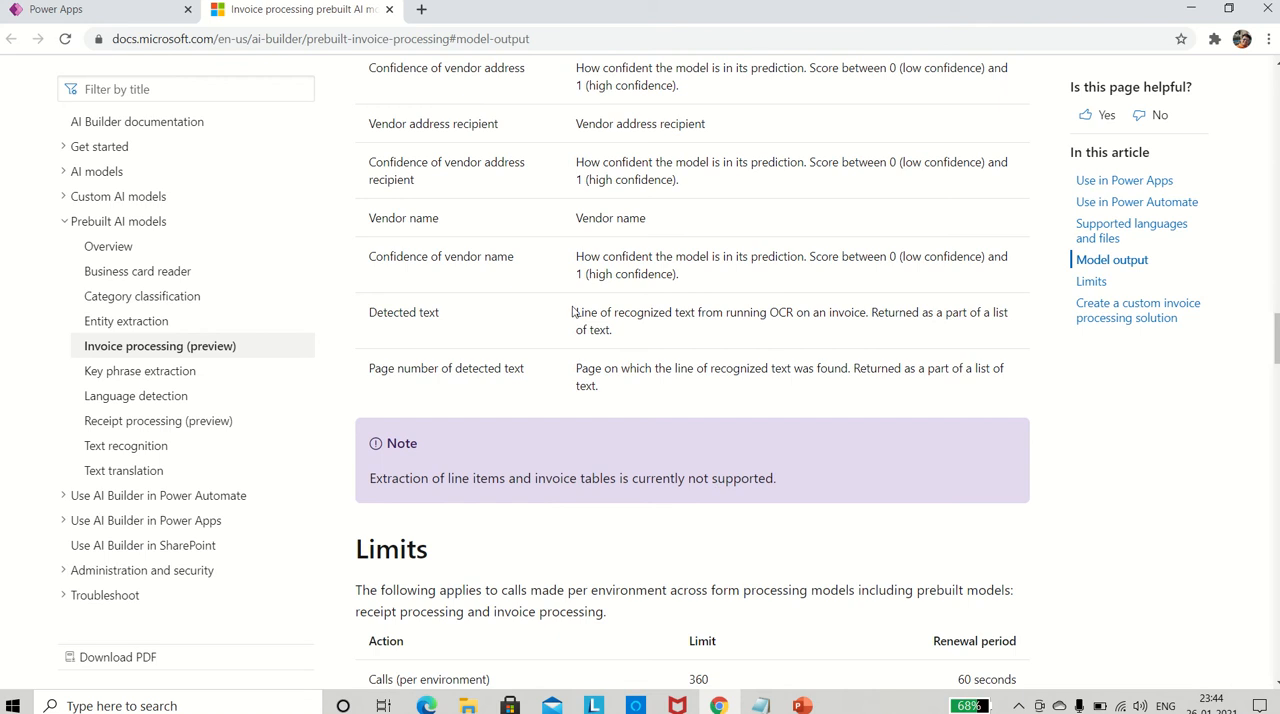
{"action": "scroll", "coordinate": [660, 456], "scroll_direction": "down", "scroll_amount": 2}
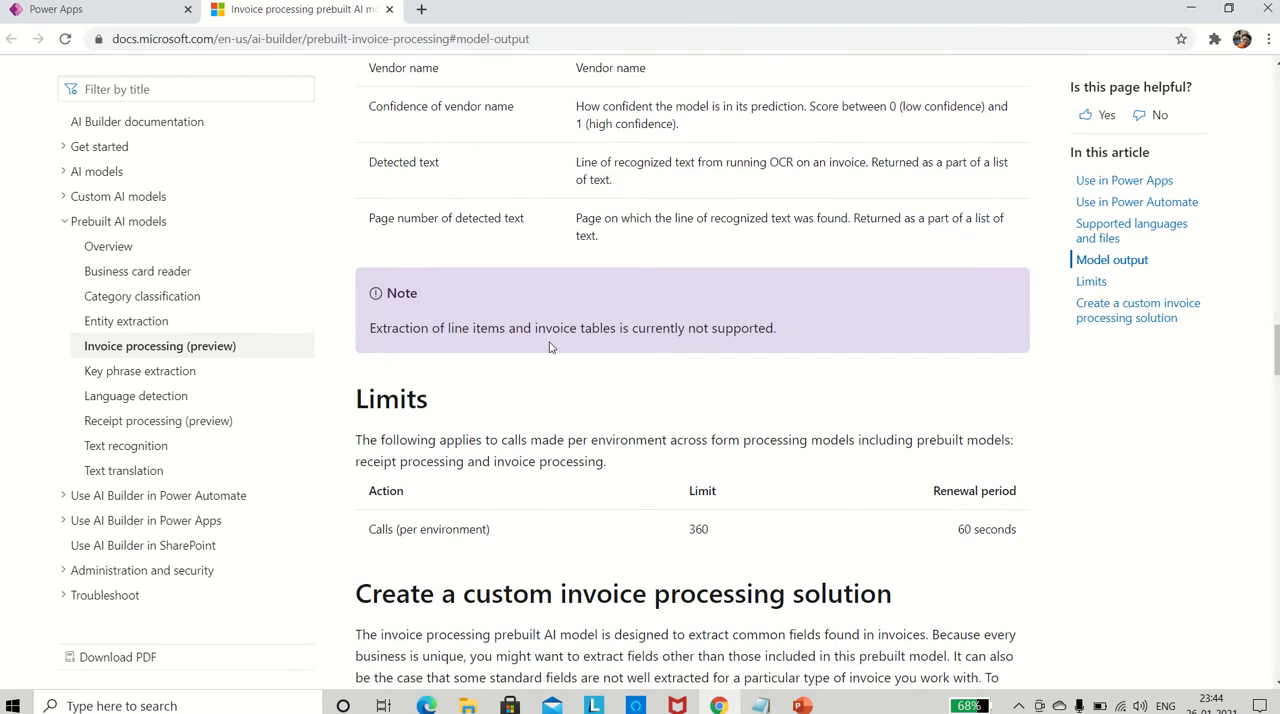
{"action": "scroll", "coordinate": [494, 336], "scroll_direction": "up", "scroll_amount": 2}
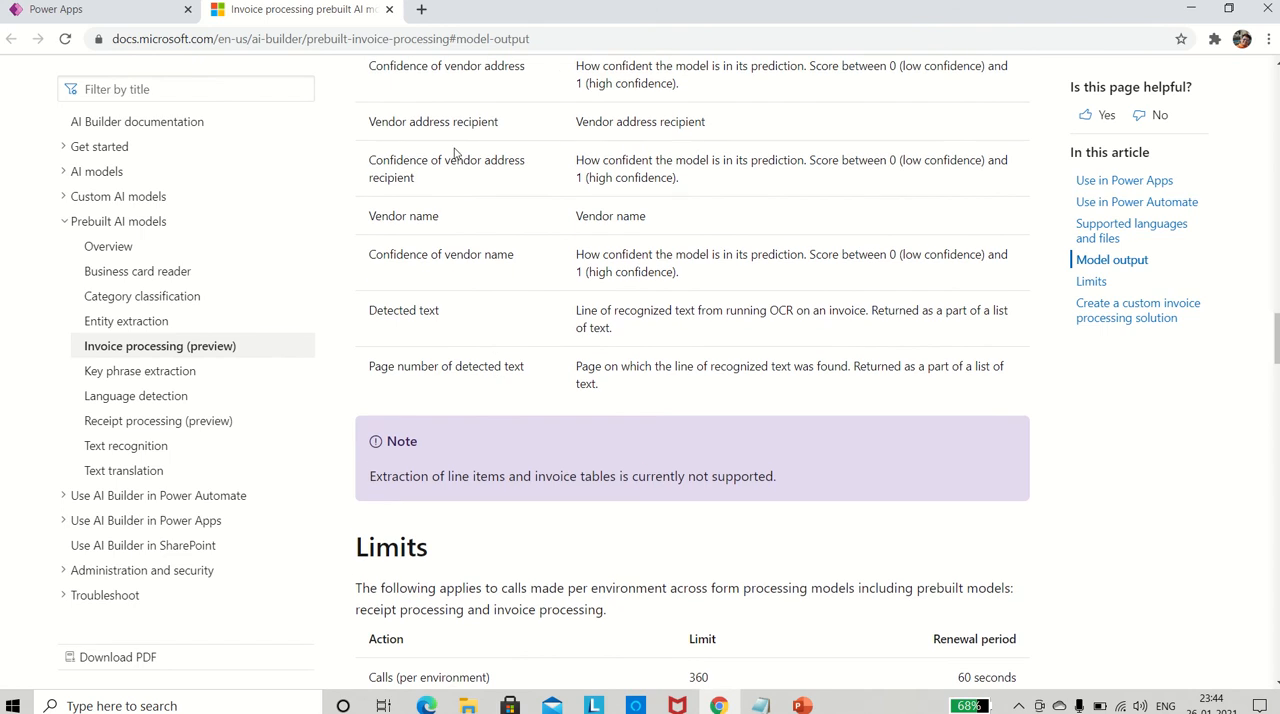
- Close the documentation page and show the Invoice Processing model's Try it out sample with its extracted information
{"action": "left_click", "coordinate": [389, 10]}
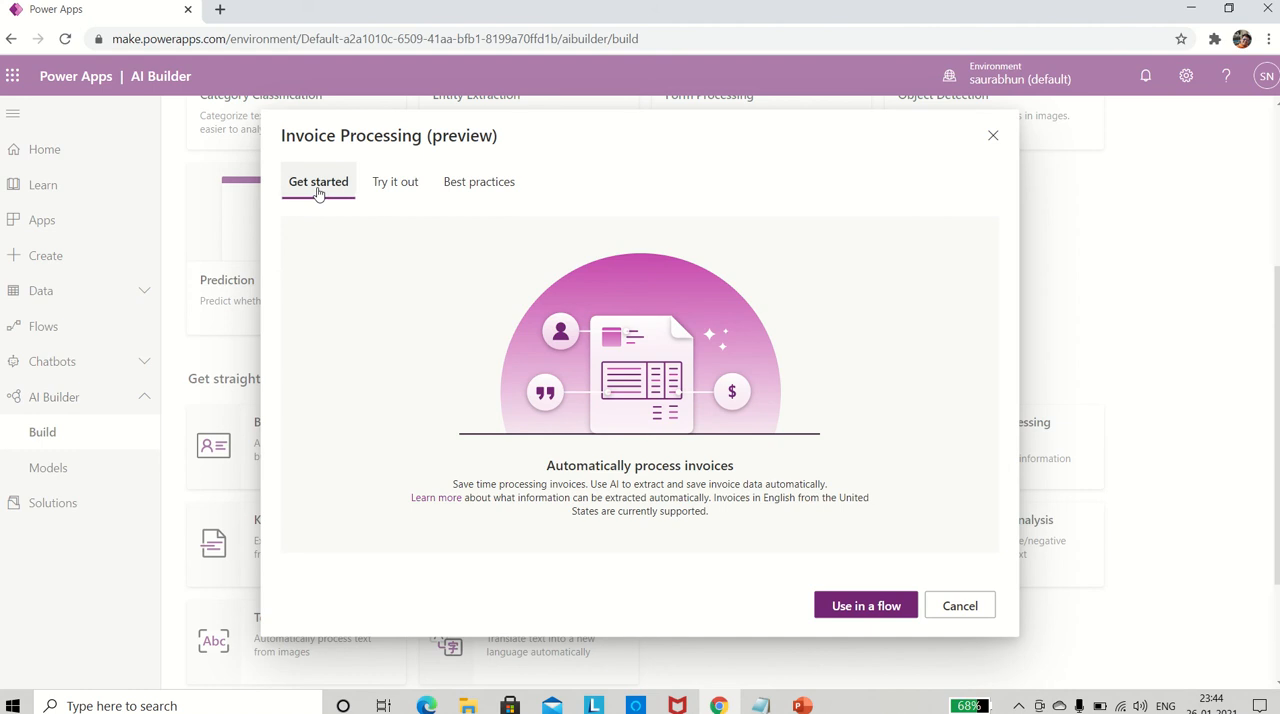
{"action": "left_click", "coordinate": [400, 190]}
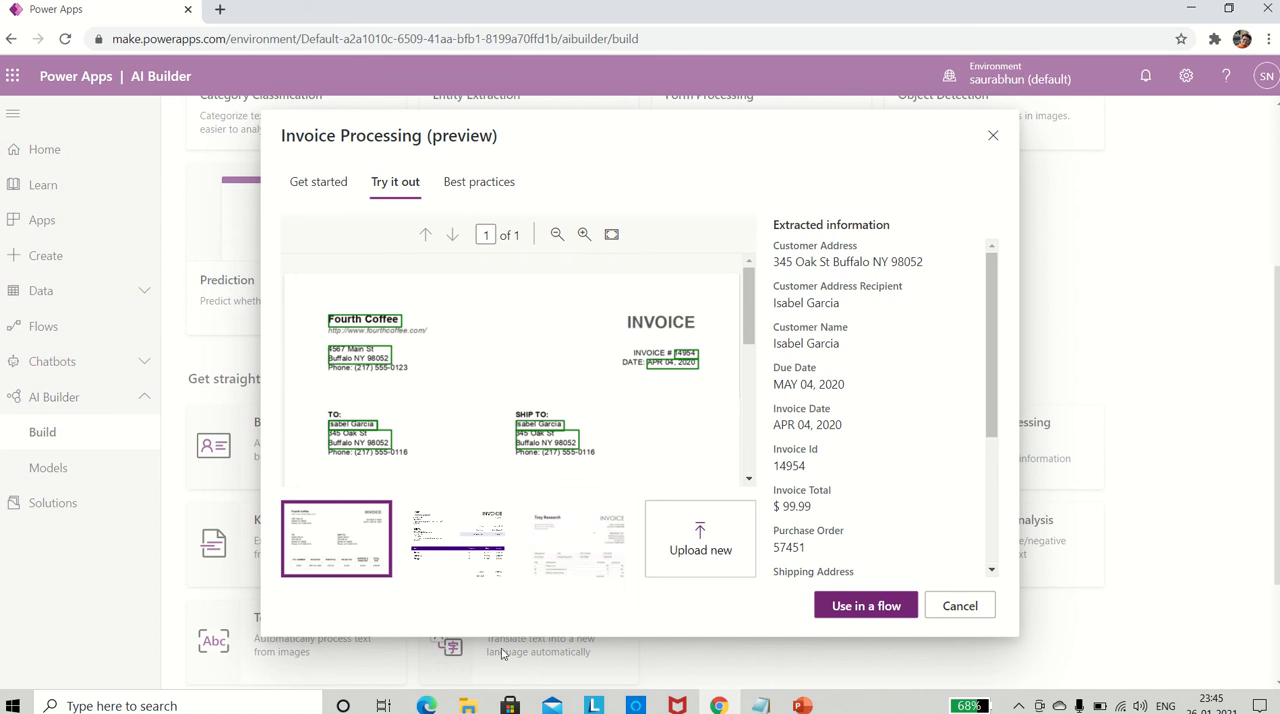
- Switch to File Explorer and view the CashVoucher1 and CashVoucher2 PDFs in the InvoiceDocs2 folder, closing each after inspection
{"action": "left_click", "coordinate": [469, 706]}
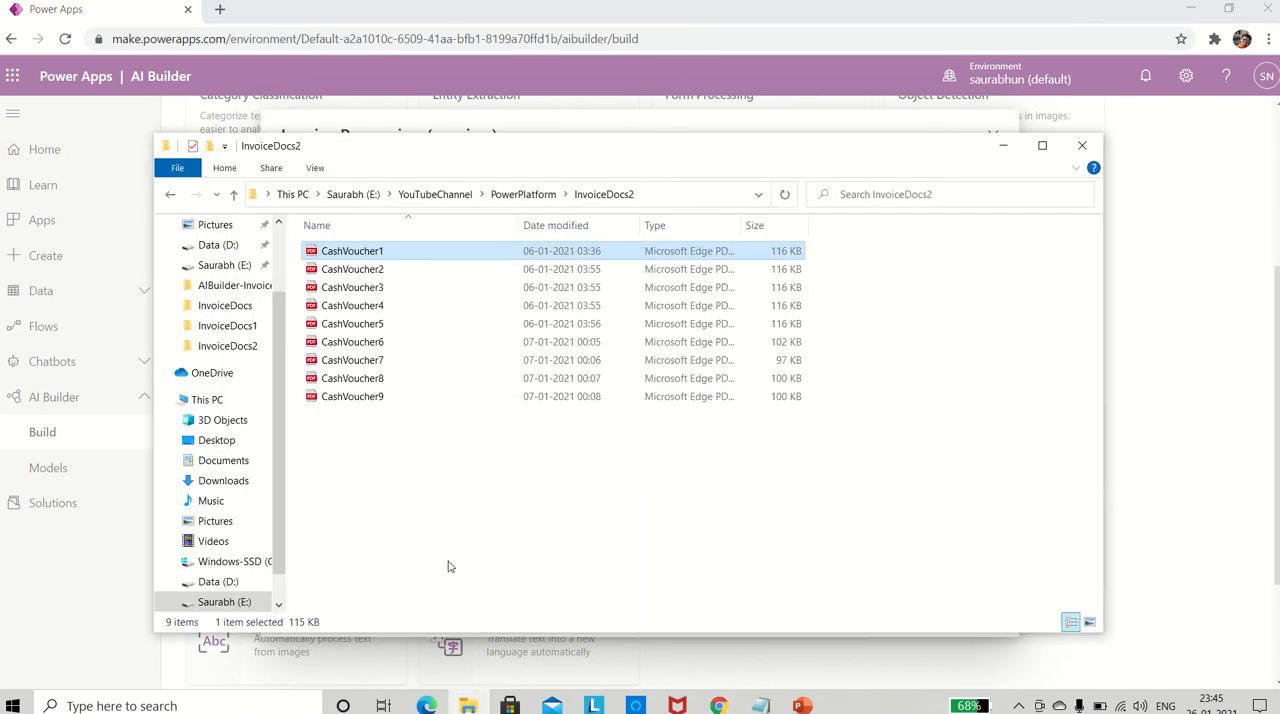
{"action": "left_click", "coordinate": [448, 566]}
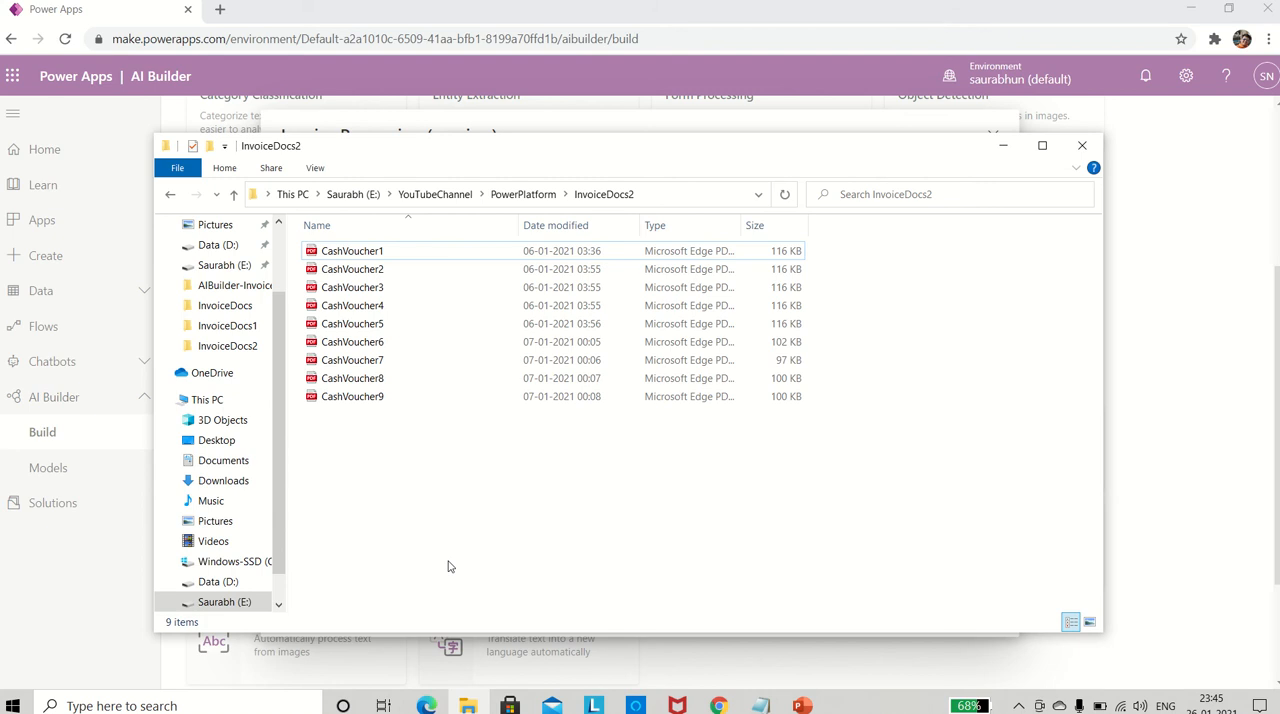
{"action": "left_click", "coordinate": [378, 257]}
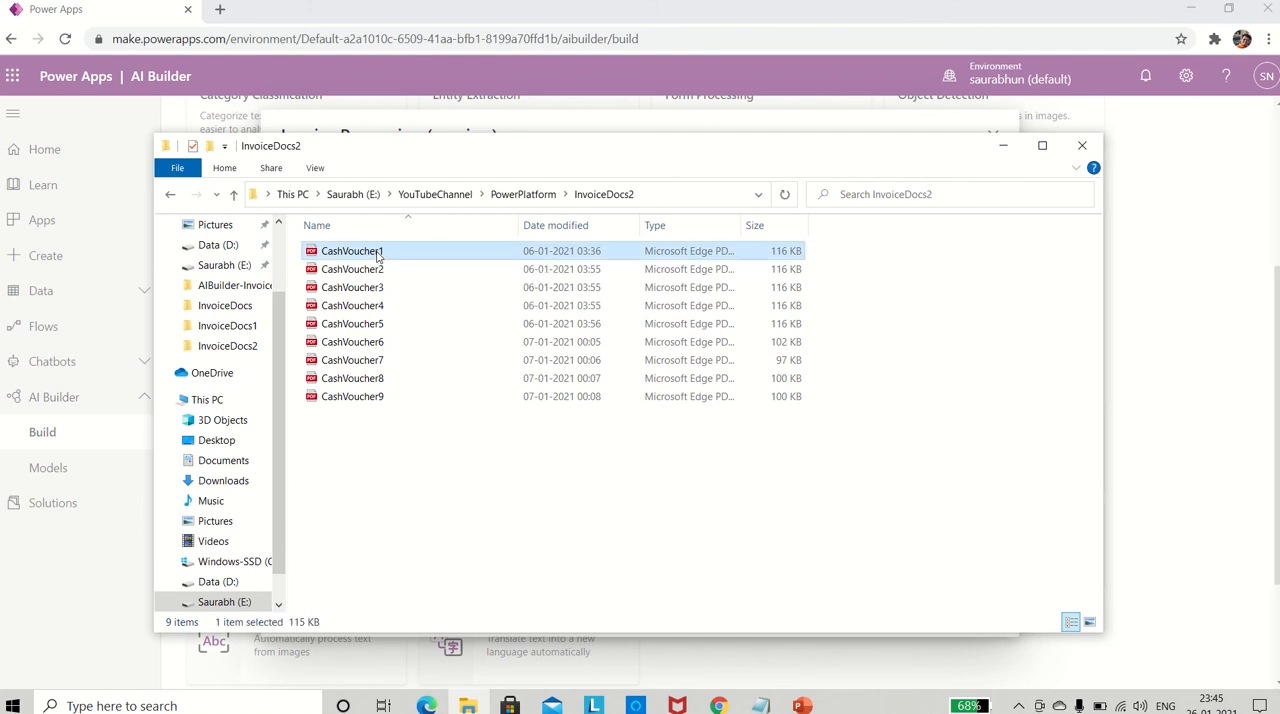
{"action": "double_click", "coordinate": [378, 257]}
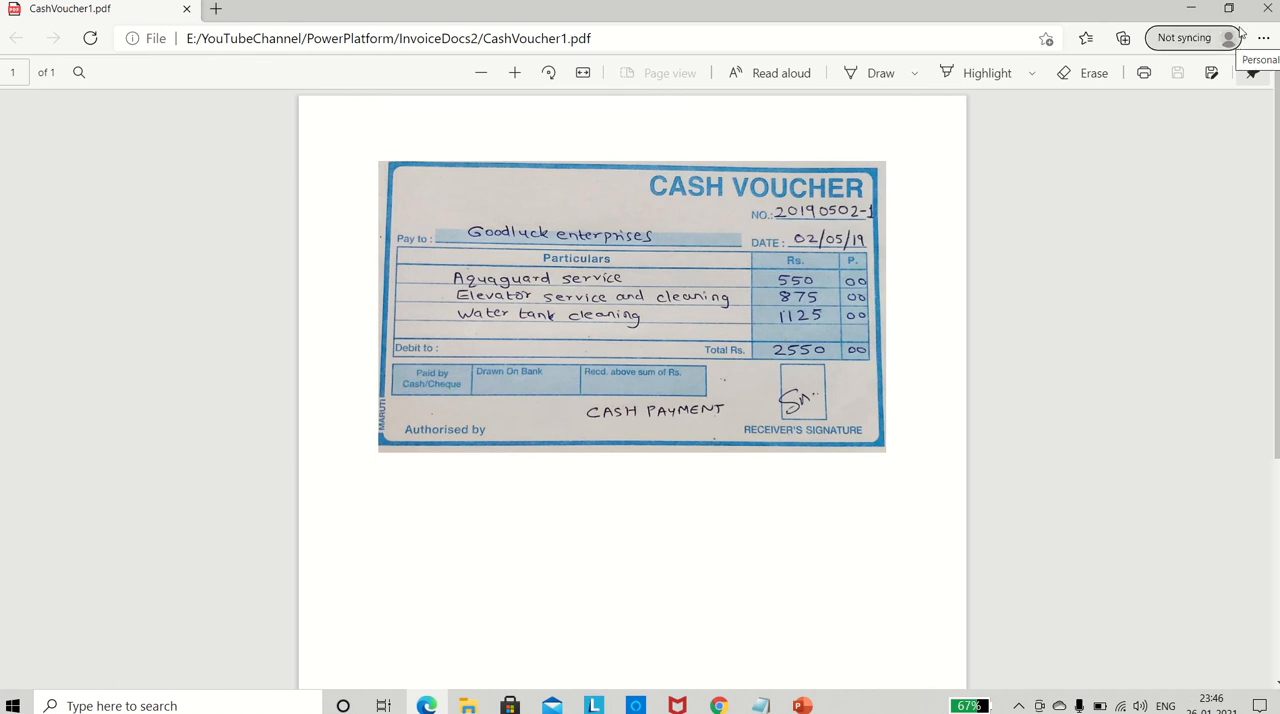
{"action": "left_click", "coordinate": [1270, 8]}
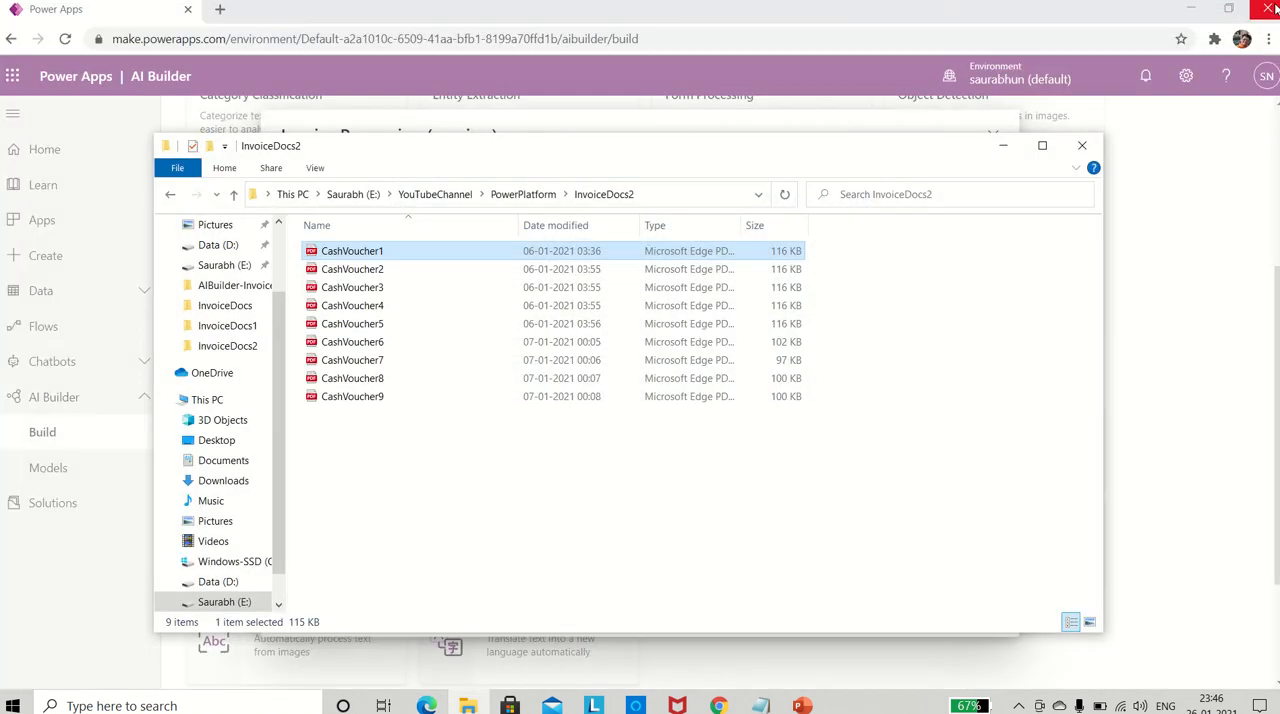
{"action": "double_click", "coordinate": [408, 270]}
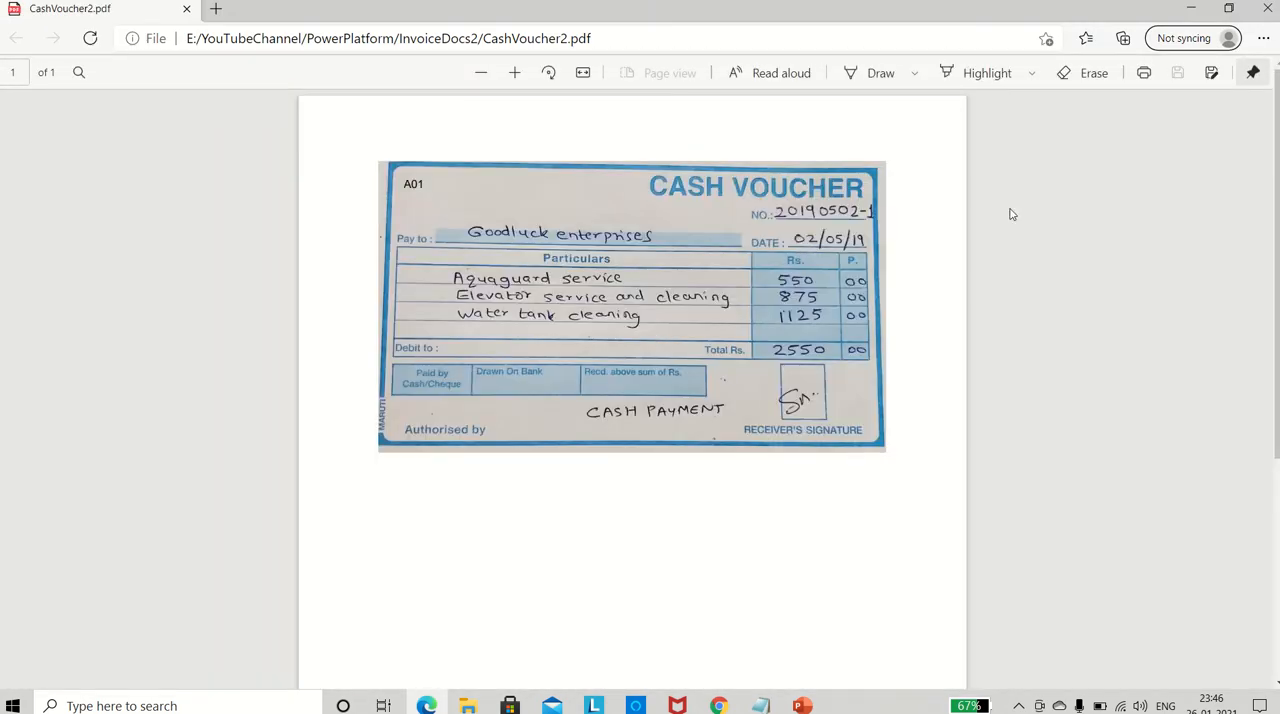
{"action": "left_click", "coordinate": [1267, 8]}
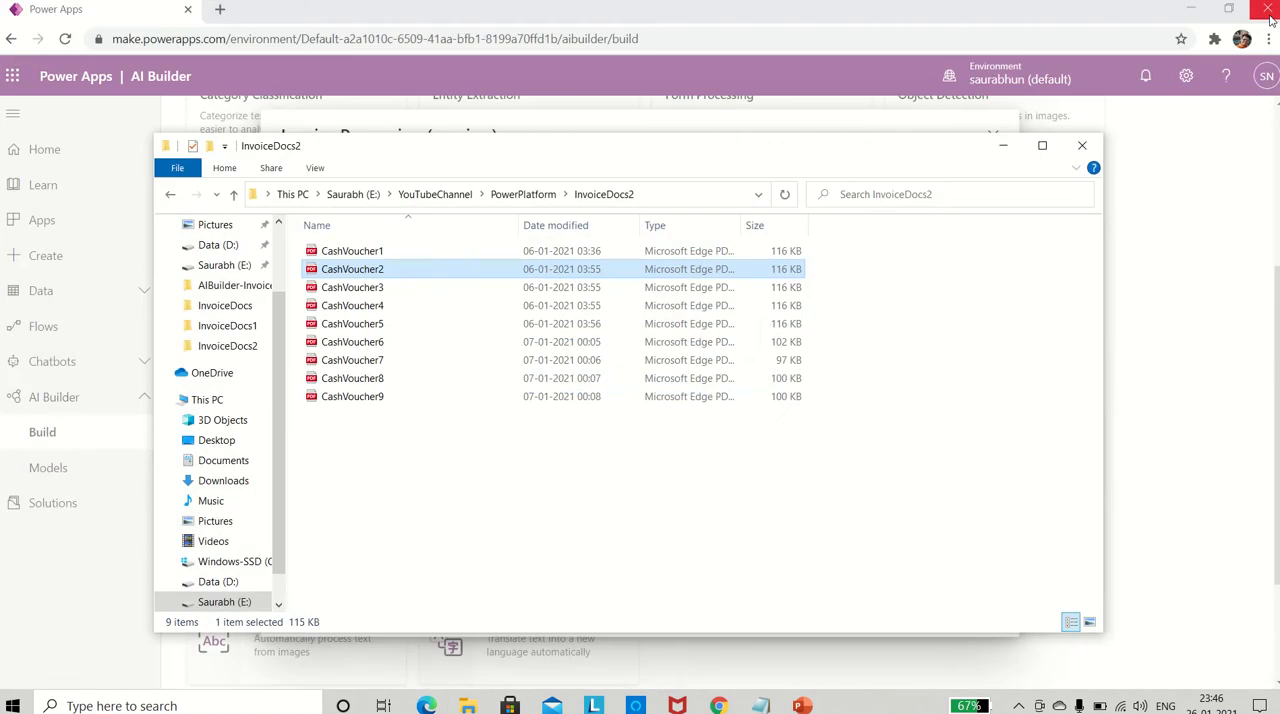
- View the CashVoucher8 PDF in the InvoiceDocs2 folder and close it after inspection
{"action": "double_click", "coordinate": [366, 386]}
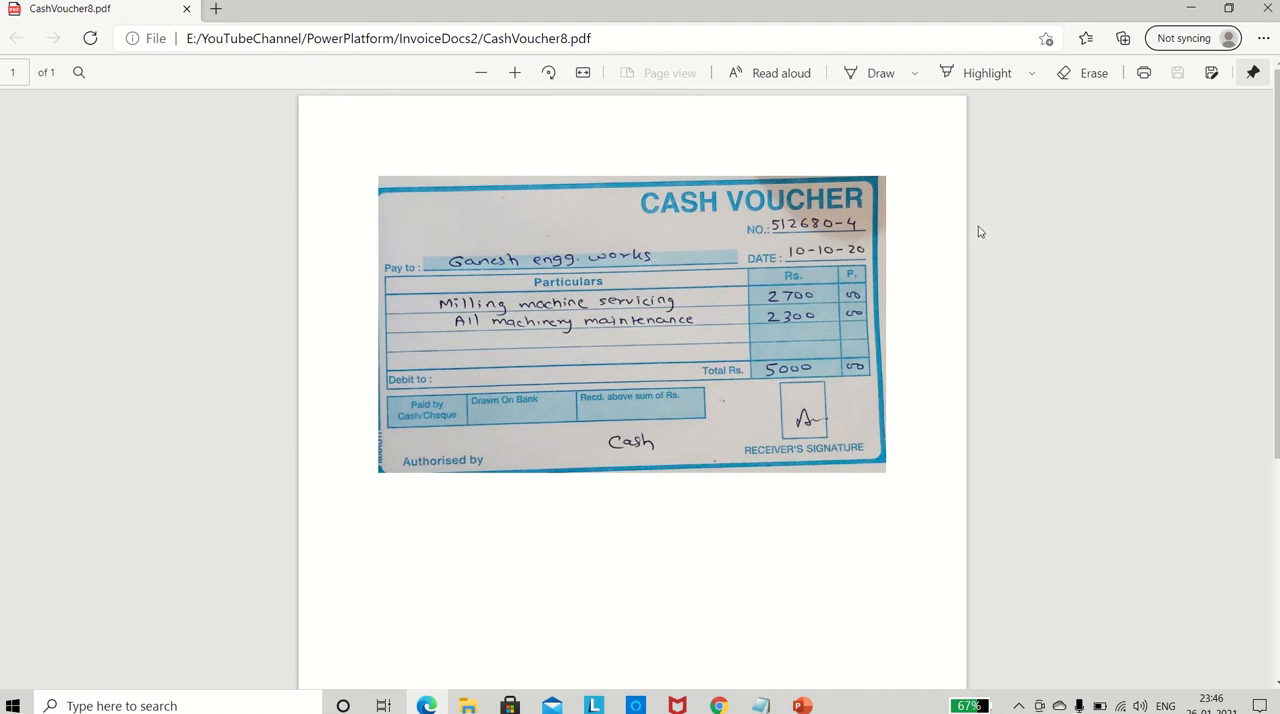
{"action": "left_click", "coordinate": [1267, 8]}
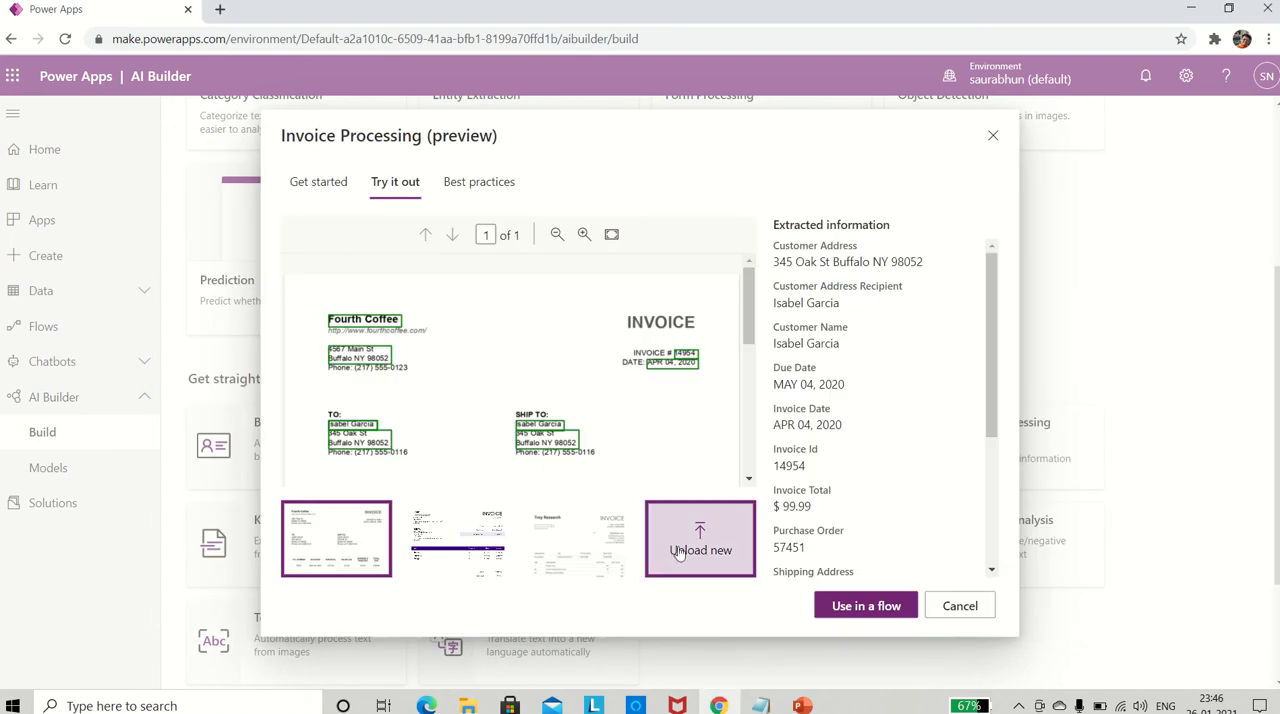
- Upload CashVoucher1 from the InvoiceDocs2 folder as a new test document for the Invoice Processing model
{"action": "left_click", "coordinate": [678, 553]}
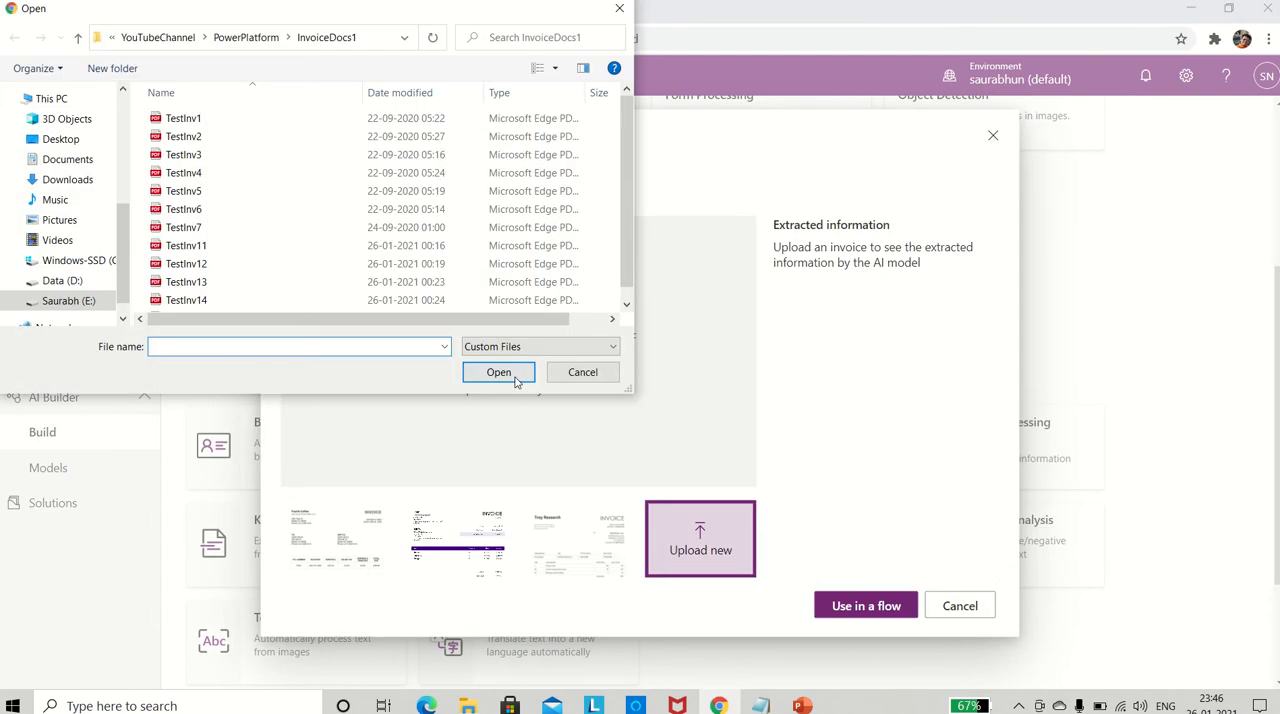
{"action": "left_click", "coordinate": [262, 37]}
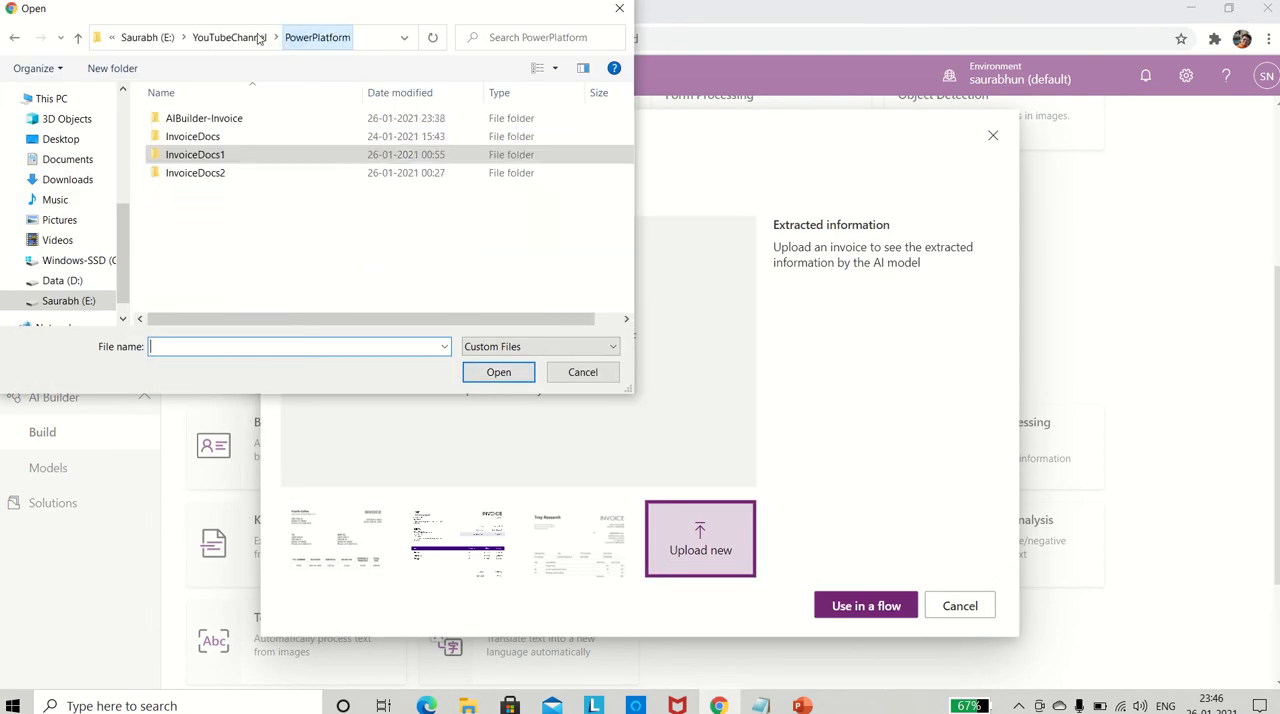
{"action": "double_click", "coordinate": [195, 172]}
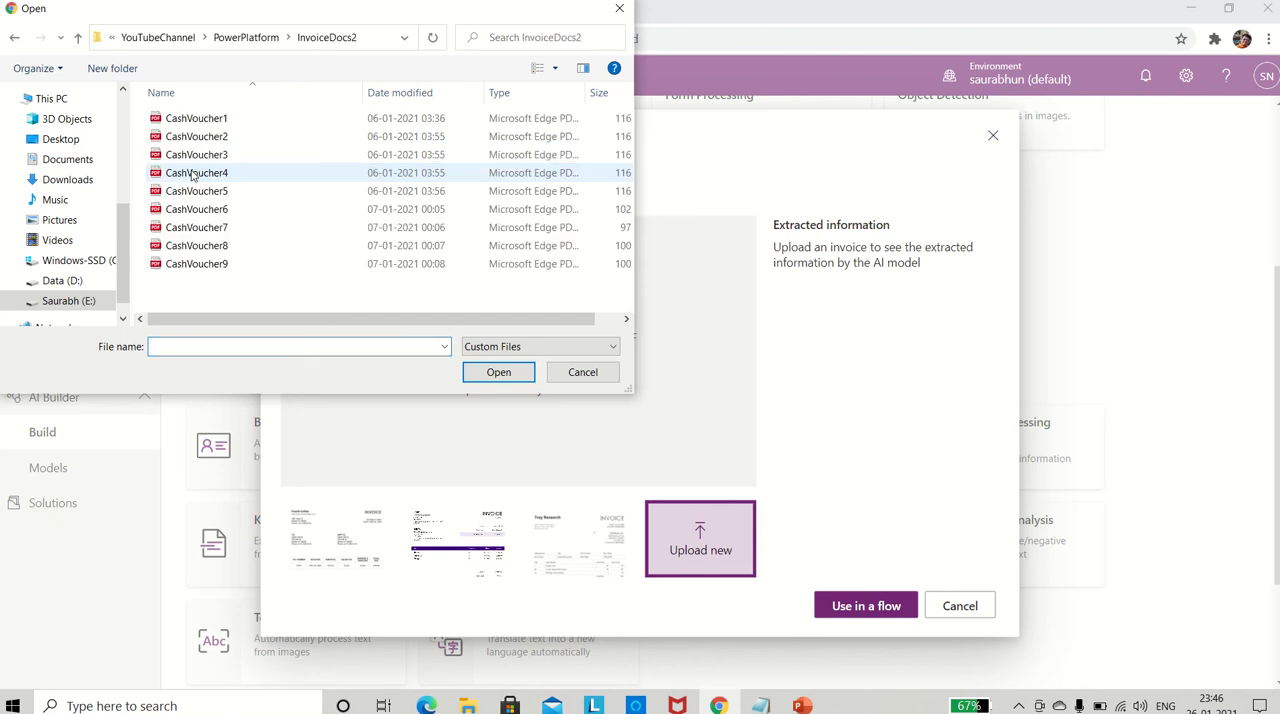
{"action": "double_click", "coordinate": [220, 122]}
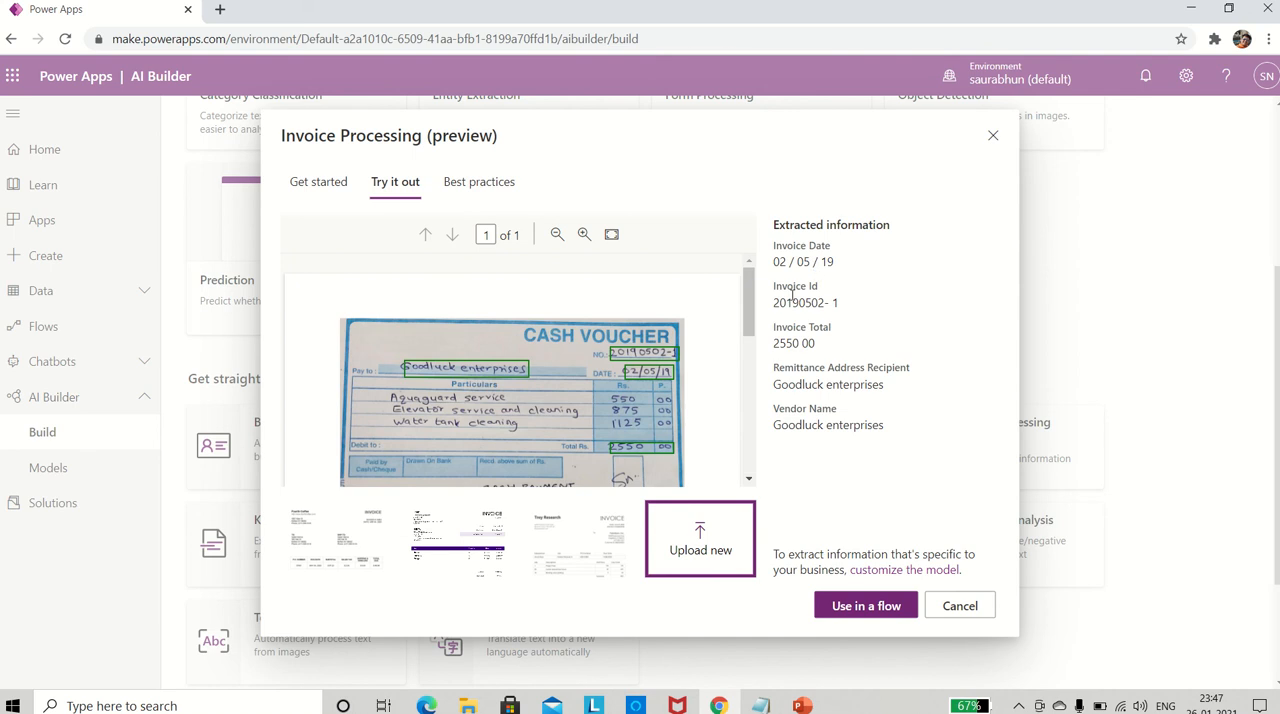
- Switch to File Explorer and open the CashVoucher1 PDF, enlarging the voucher for comparison
{"action": "key", "text": "alt+Tab"}
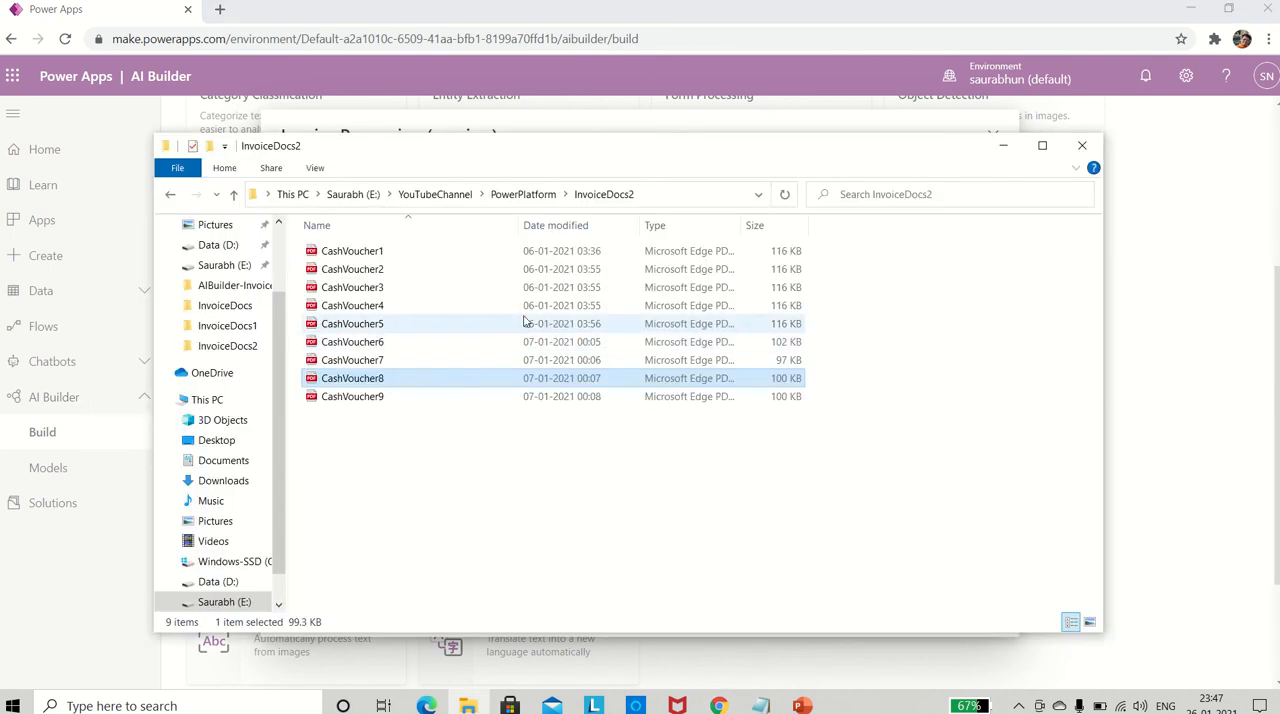
{"action": "left_click", "coordinate": [360, 252]}
{"action": "double_click", "coordinate": [366, 258]}
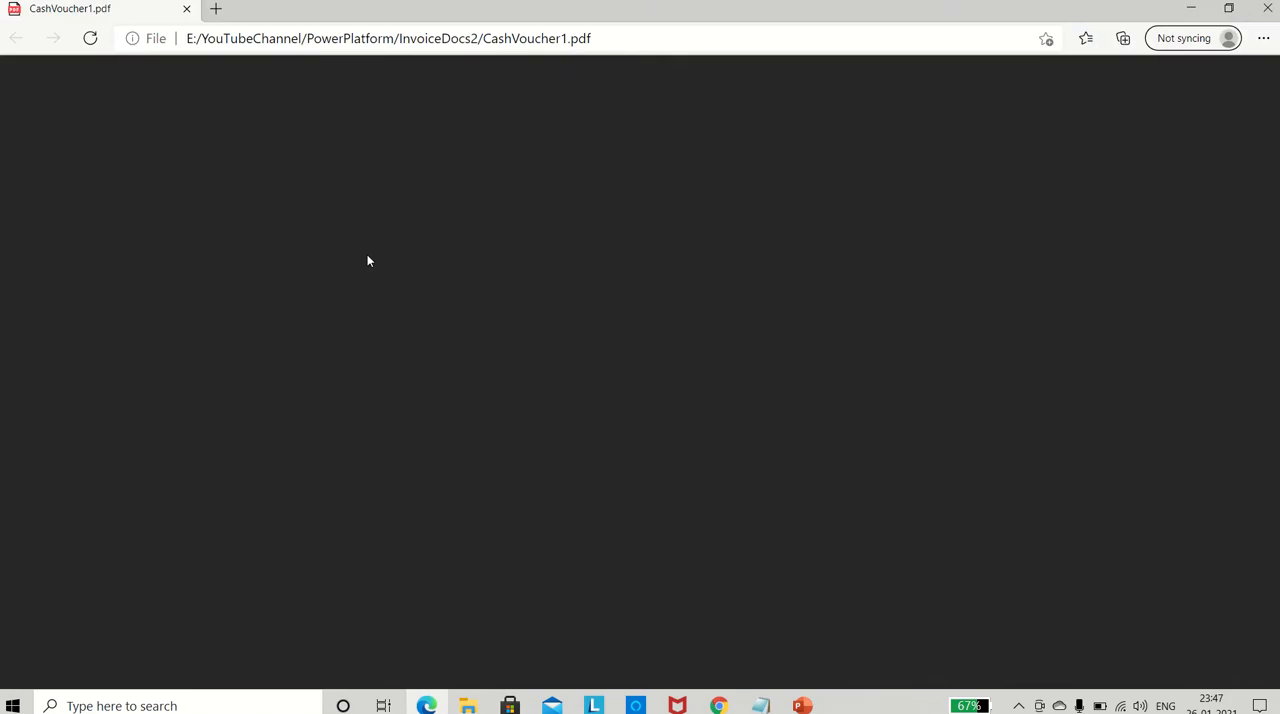
{"action": "scroll", "coordinate": [628, 295], "scroll_direction": "up", "scroll_amount": 2}
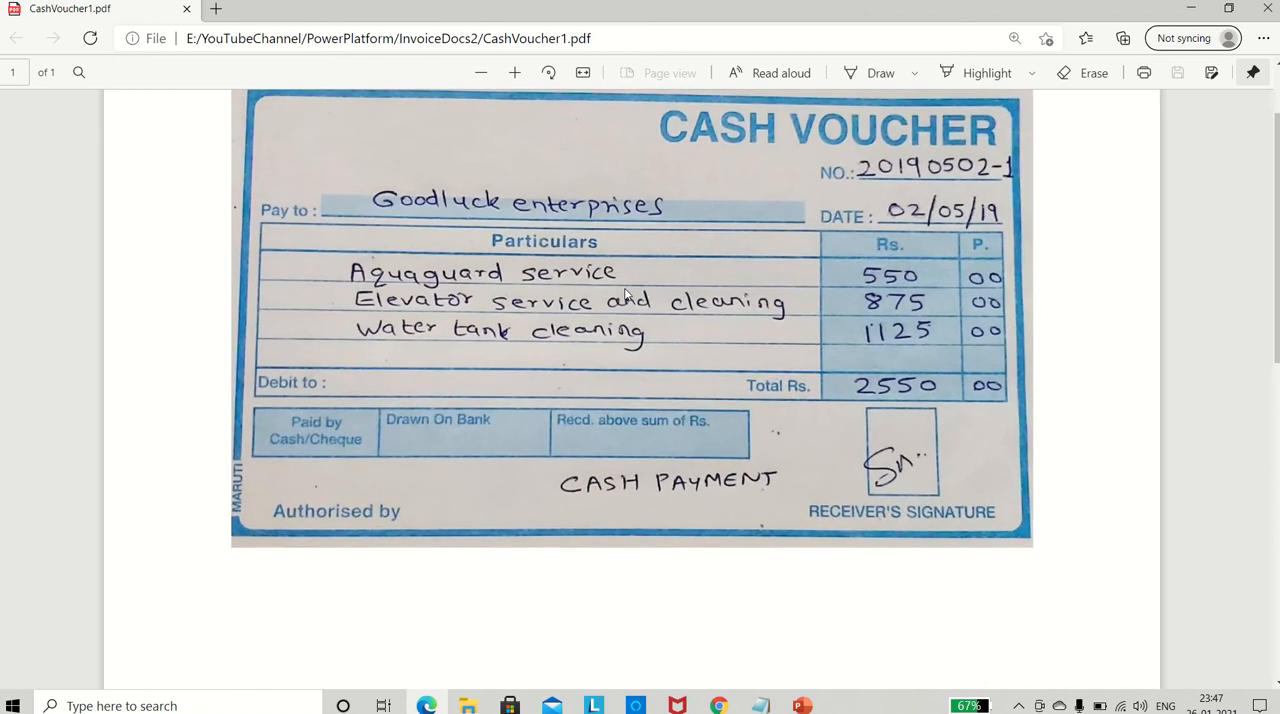
- Compare the extracted invoice date, invoice ID and invoice total with the handwritten entries on the CashVoucher1 PDF
{"action": "key", "text": "alt+Tab"}
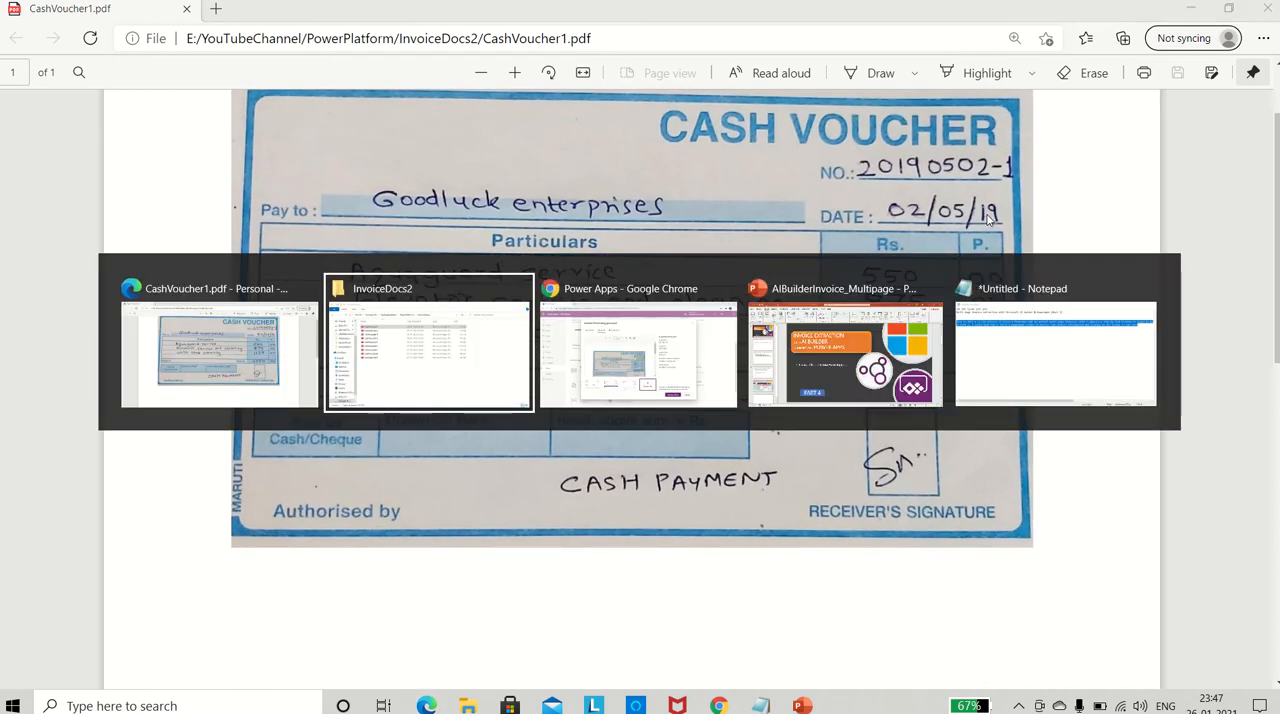
{"action": "left_click", "coordinate": [859, 330]}
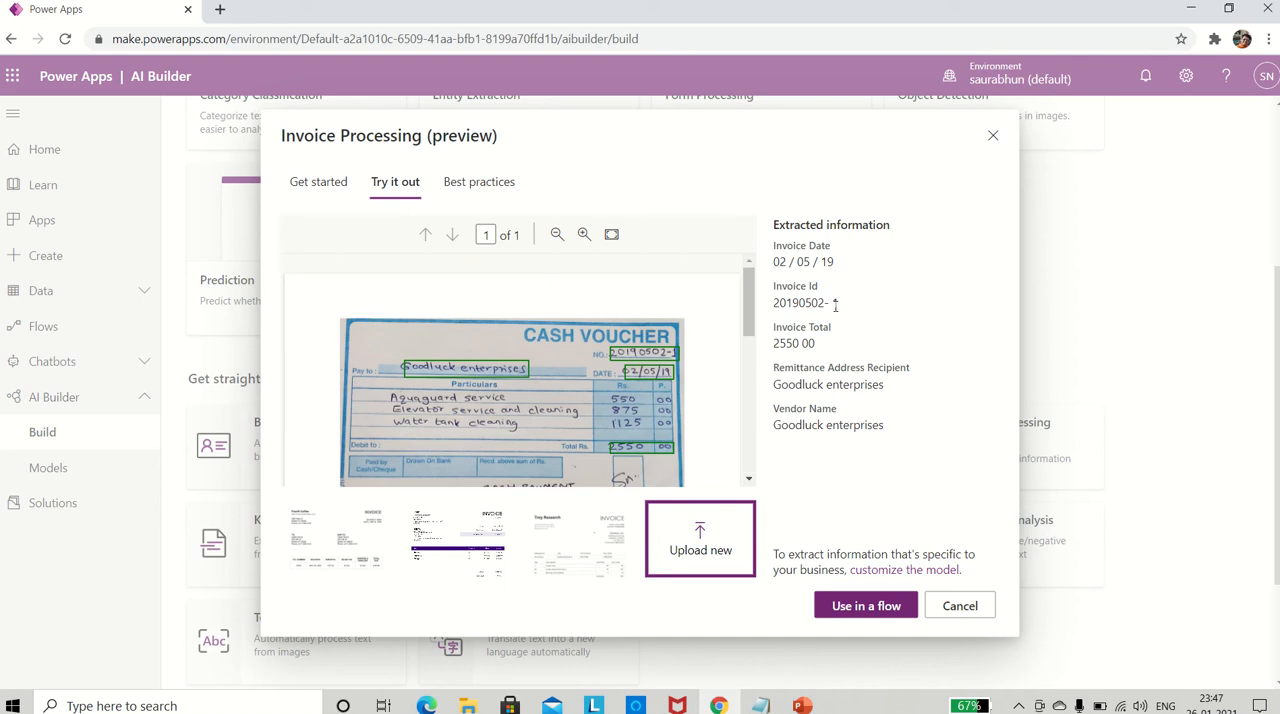
{"action": "key", "text": "alt+Tab"}
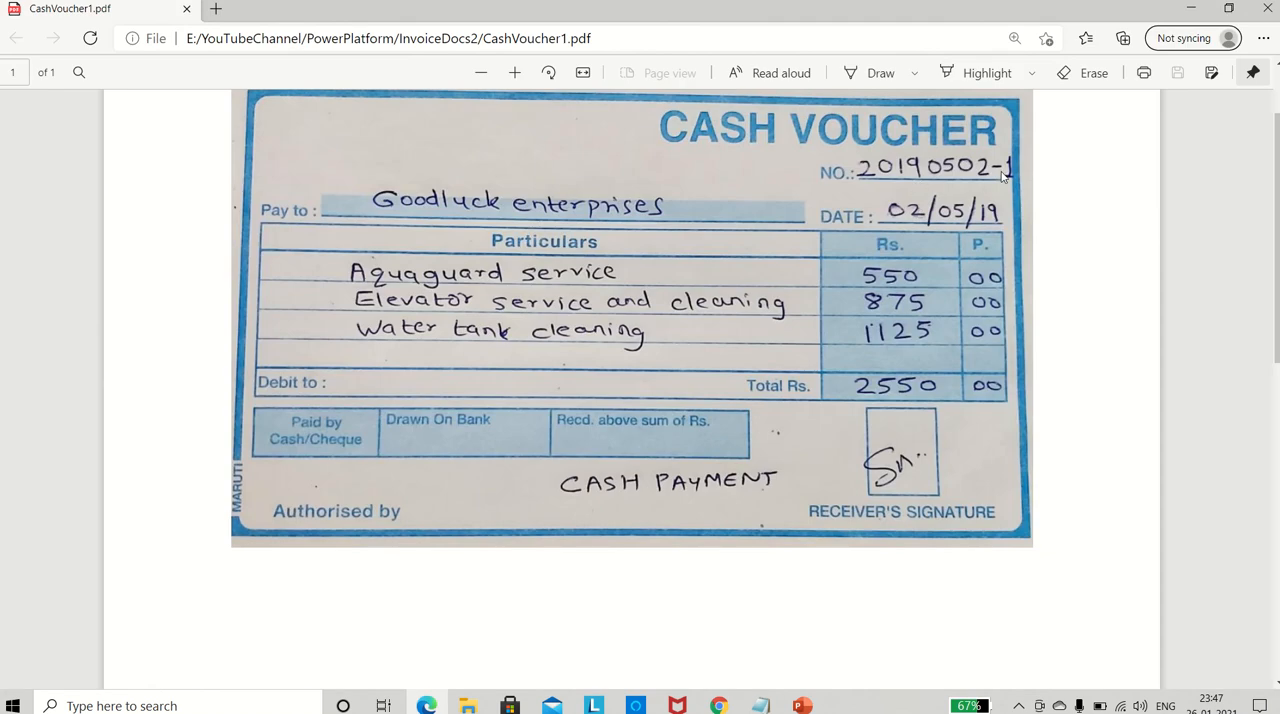
{"action": "key", "text": "alt+Tab"}
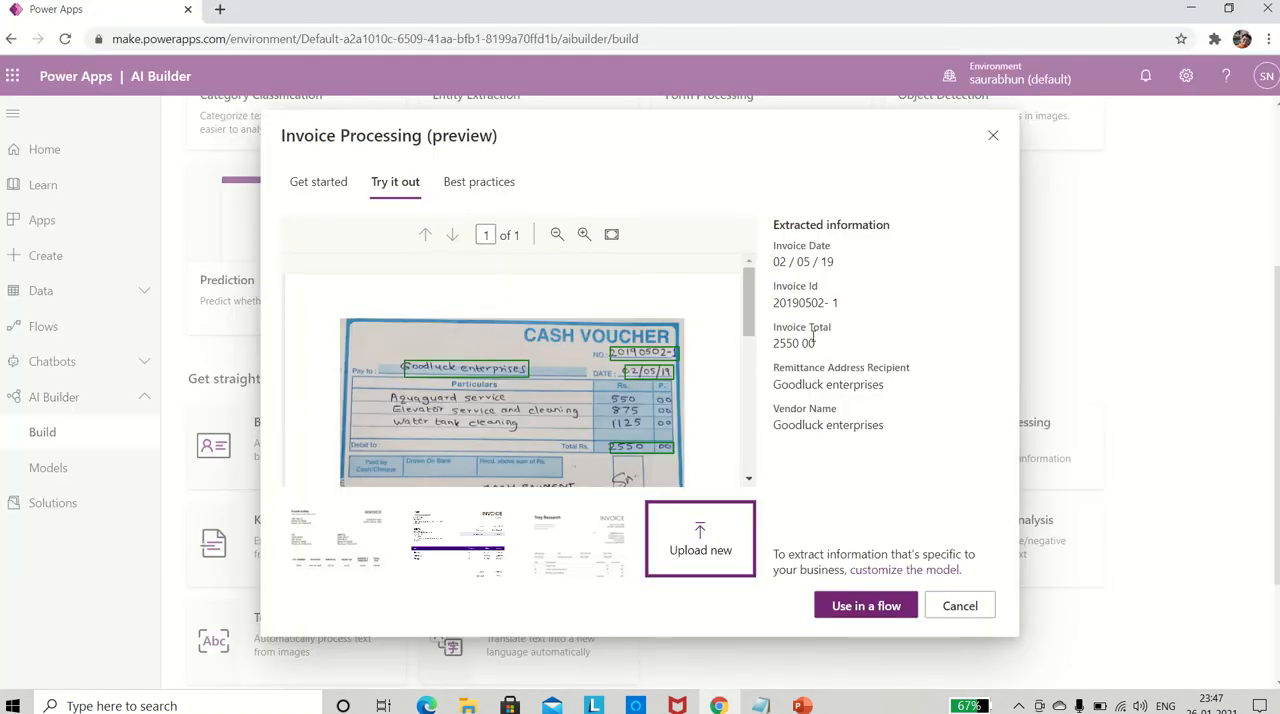
{"action": "key", "text": "alt+Tab"}
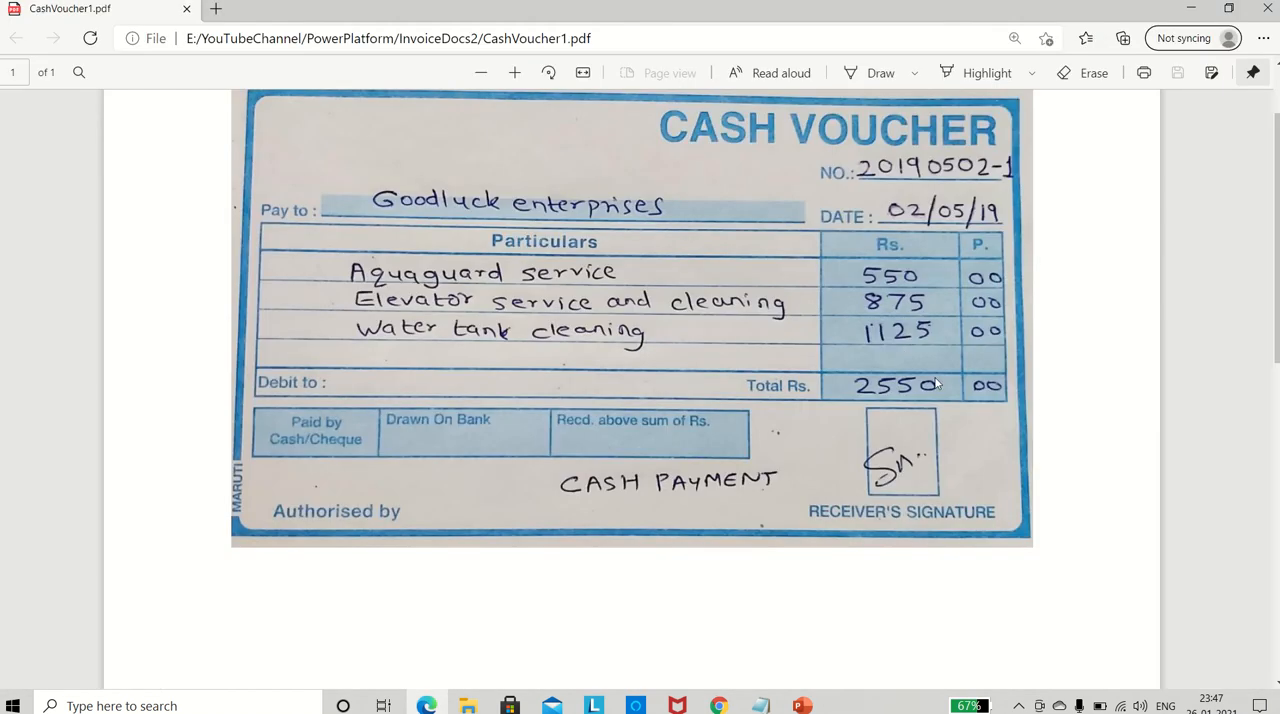
{"action": "key", "text": "alt+Tab"}
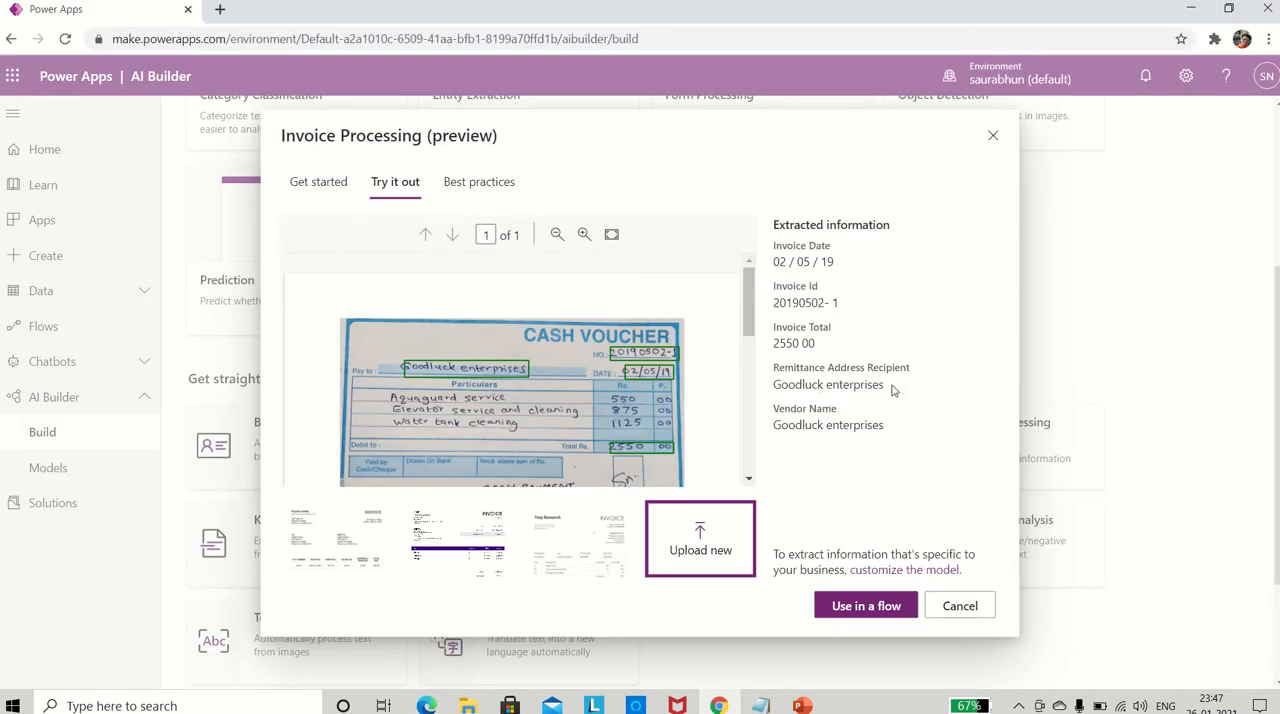
- Compare the extracted remittance address recipient and vendor name with the Pay to entry on the CashVoucher1 PDF
{"action": "key", "text": "alt+Tab"}
{"action": "key", "text": "alt+Tab"}
{"action": "key", "text": "alt+Tab"}
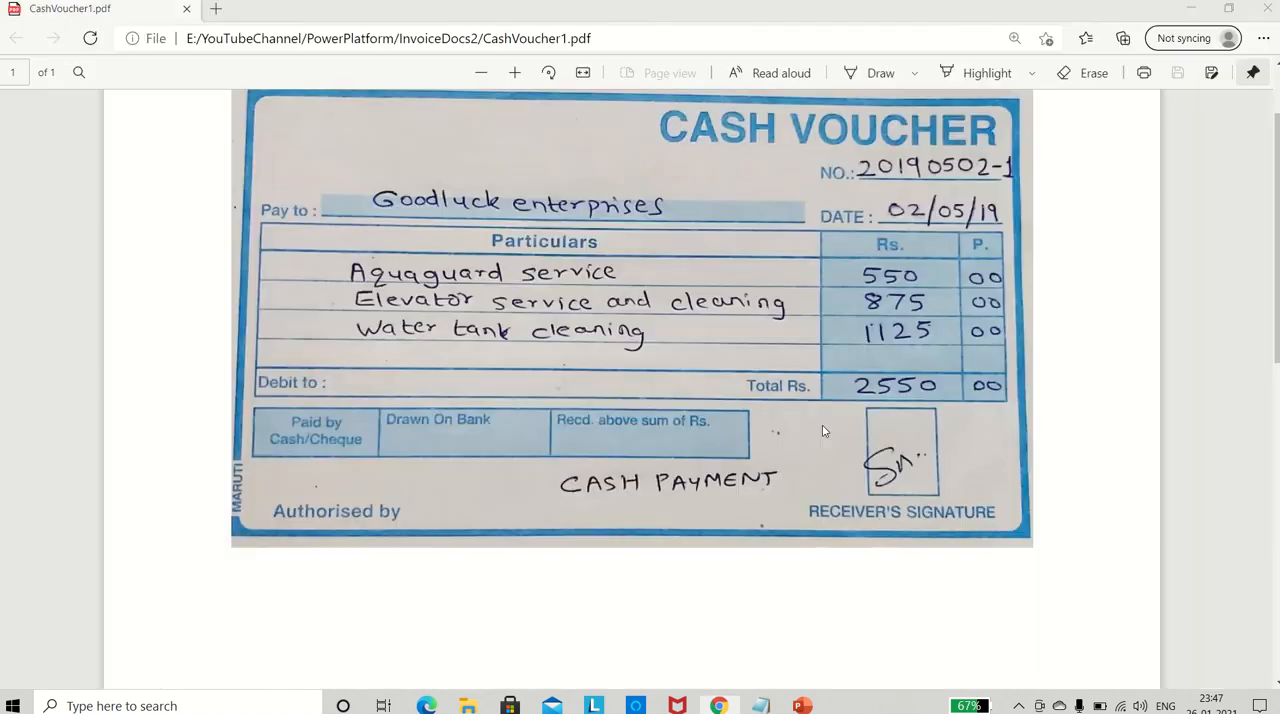
{"action": "key", "text": "alt+Tab"}
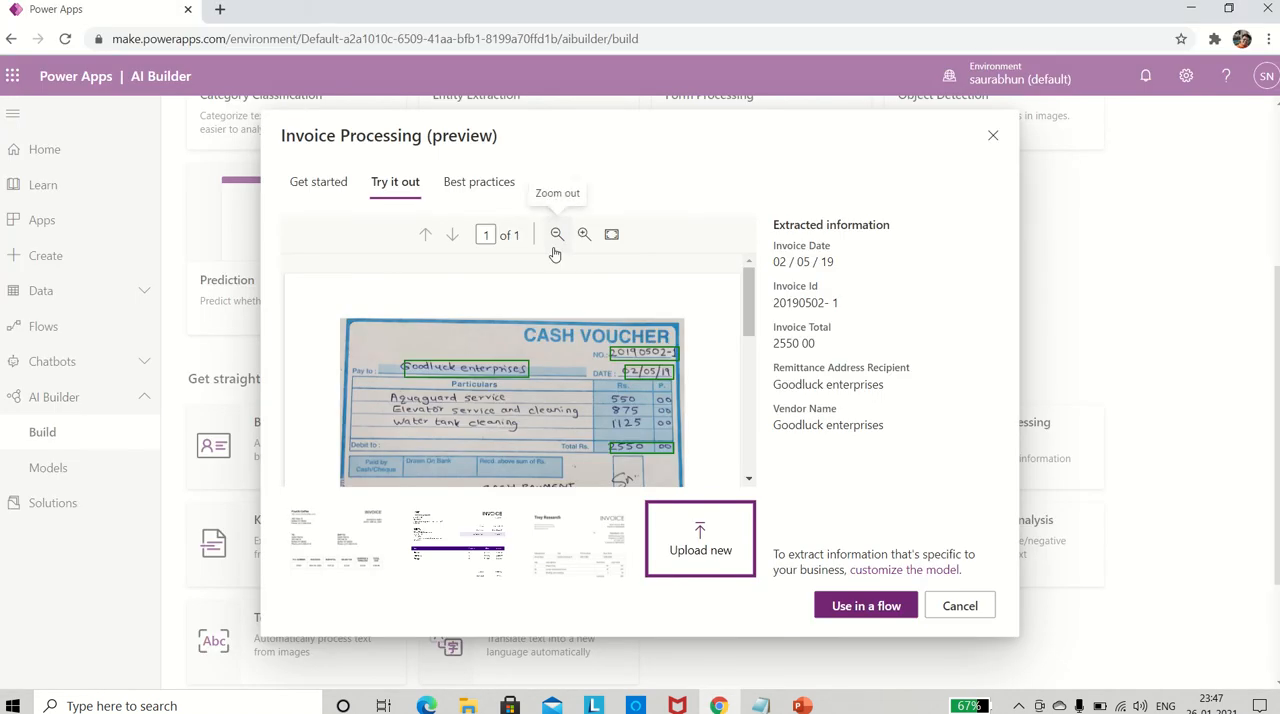
{"action": "key", "text": "alt+Tab"}
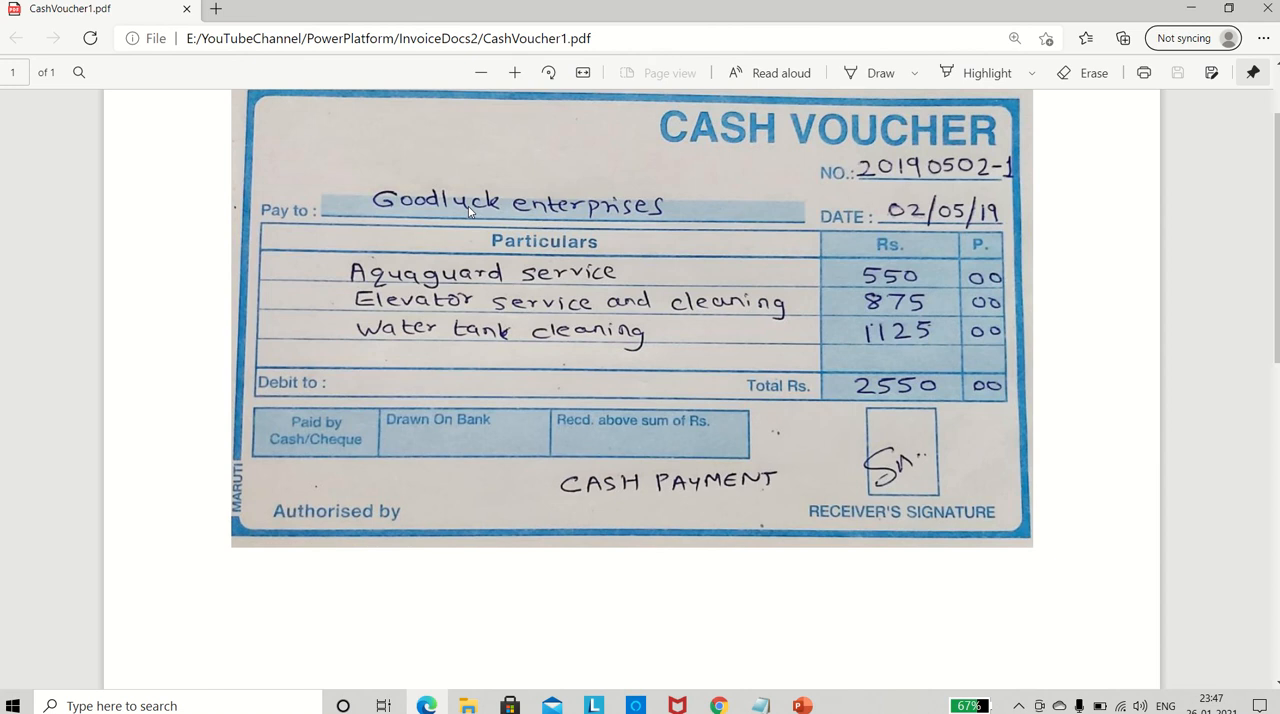
{"action": "key", "text": "alt+Tab"}
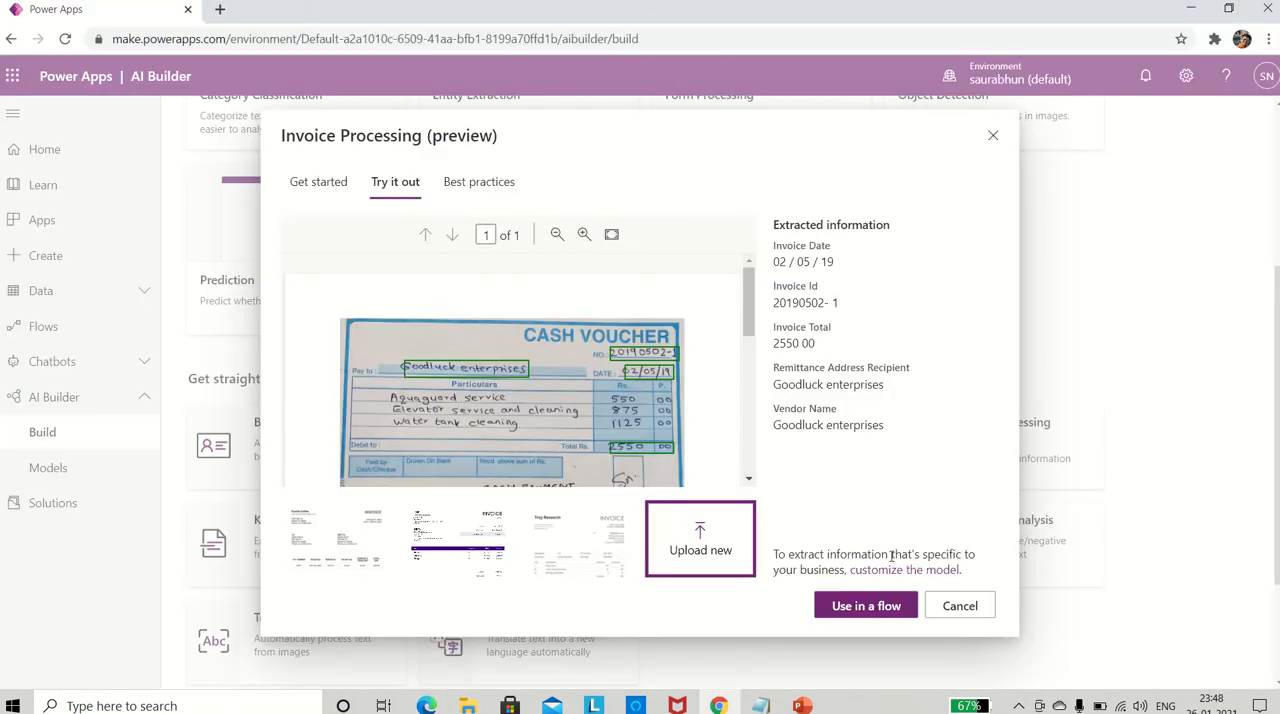
- Use the model in a flow and create it from the invoice-reading template with its listed connections
{"action": "left_click", "coordinate": [847, 607]}
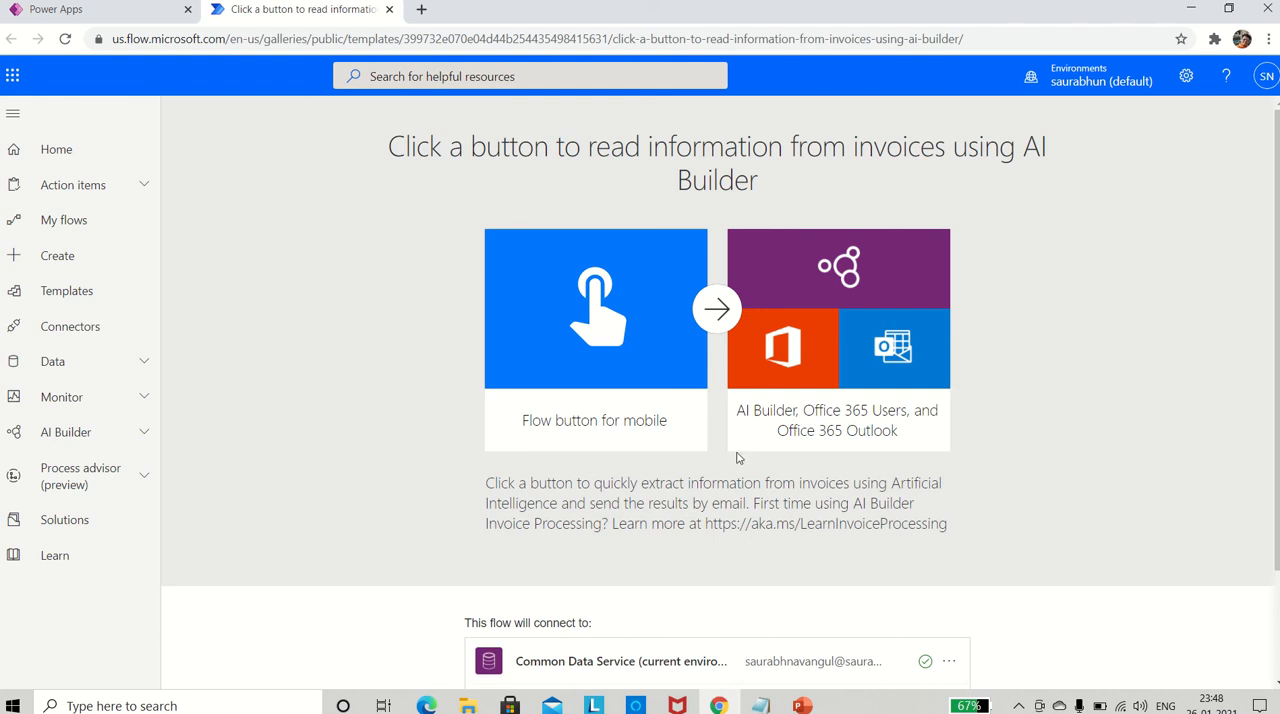
{"action": "scroll", "coordinate": [738, 457], "scroll_direction": "down", "scroll_amount": 2}
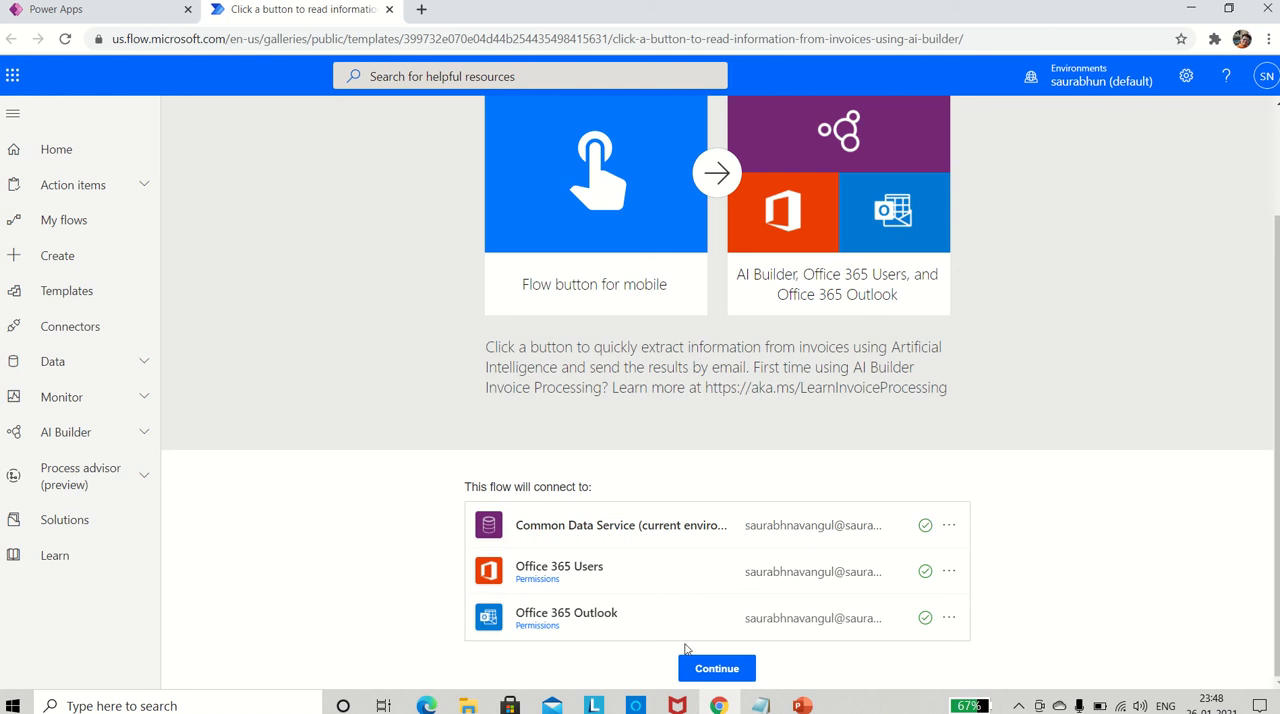
{"action": "left_click", "coordinate": [716, 669]}
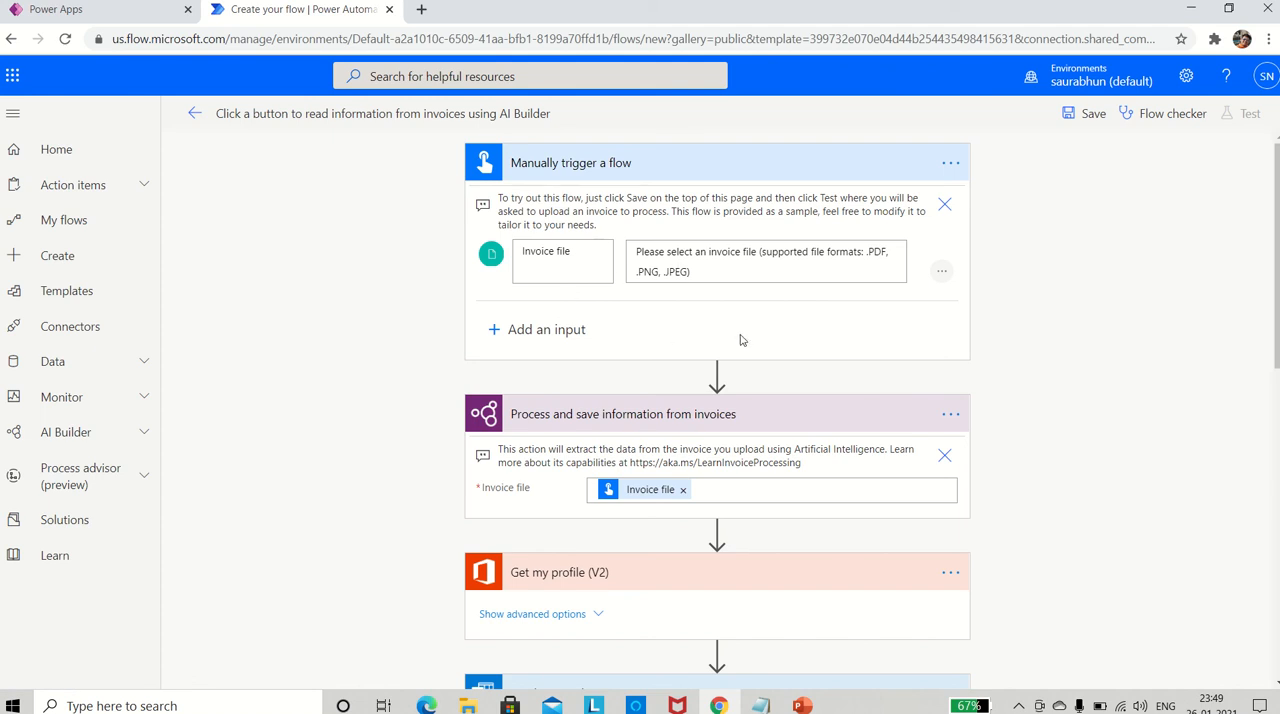
- Review the flow's invoice file trigger and its invoice processing, Get my profile (V2) and Send an email (V2) actions
{"action": "scroll", "coordinate": [1020, 320], "scroll_direction": "down", "scroll_amount": 1}
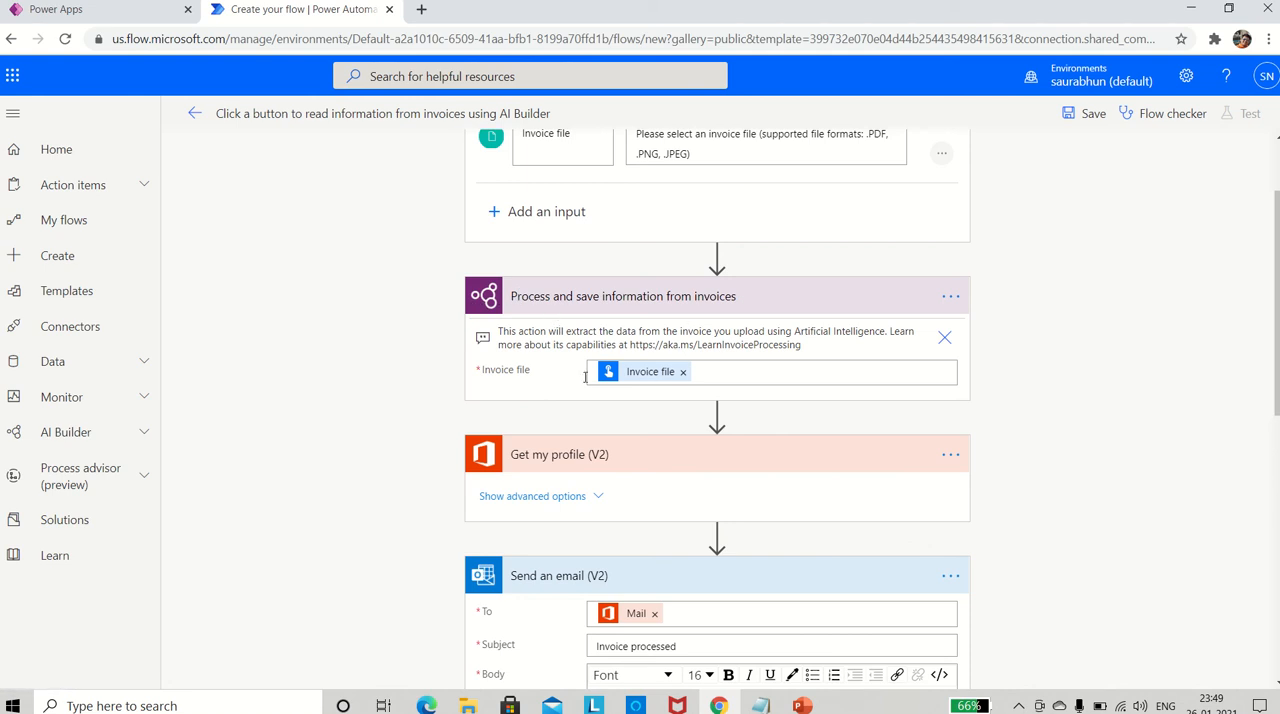
{"action": "scroll", "coordinate": [756, 374], "scroll_direction": "down", "scroll_amount": 1}
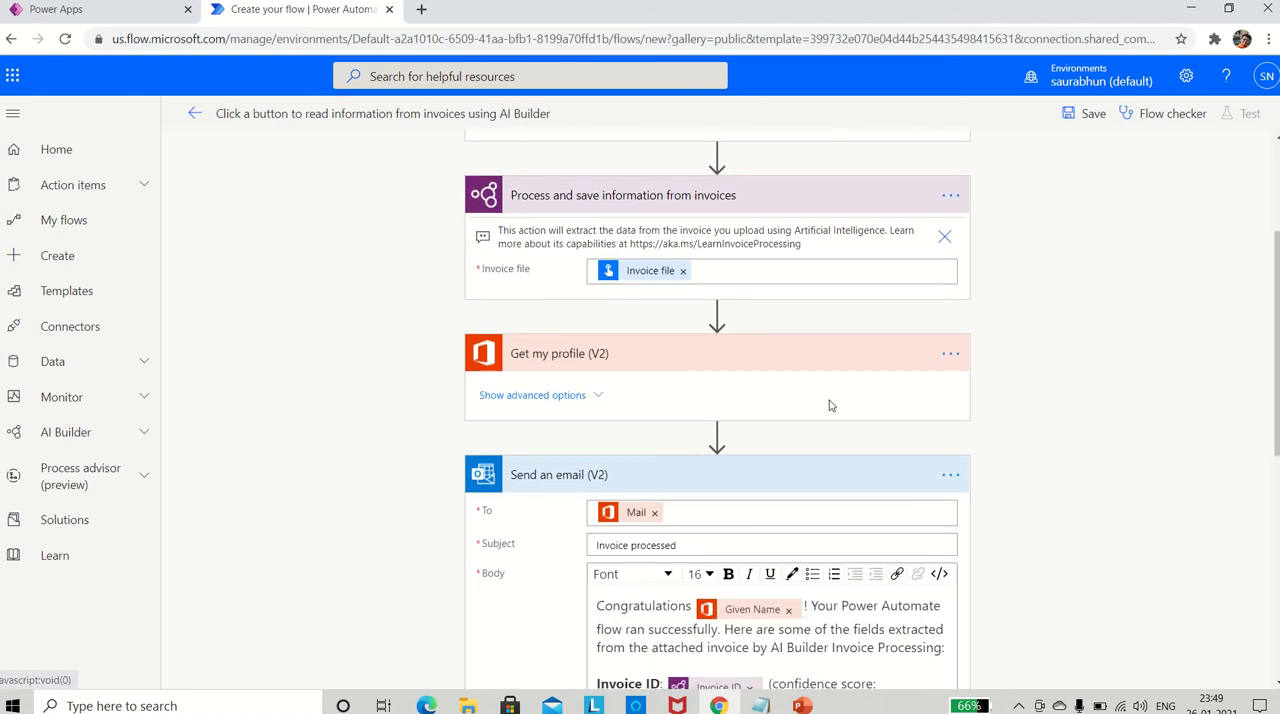
{"action": "scroll", "coordinate": [835, 412], "scroll_direction": "down", "scroll_amount": 1}
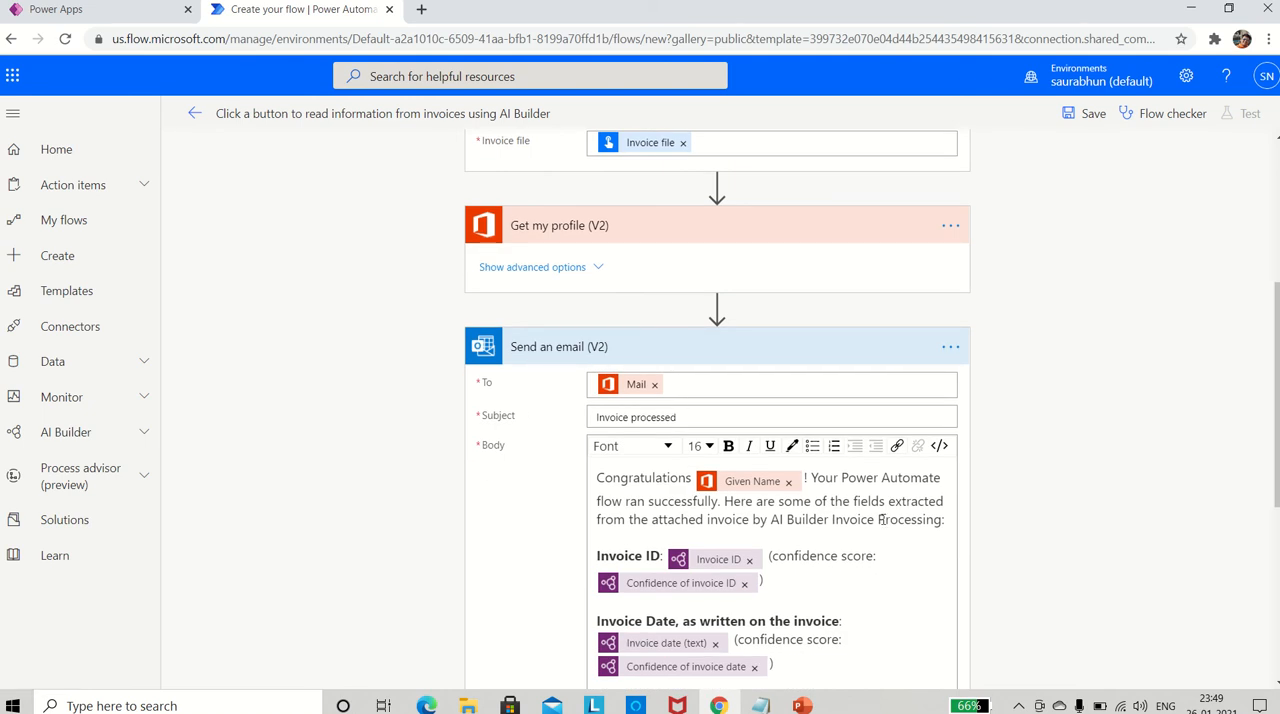
- Examine the invoice ID, date and total fields and their confidence scores in the Send an email (V2) body
{"action": "scroll", "coordinate": [906, 571], "scroll_direction": "down", "scroll_amount": 2}
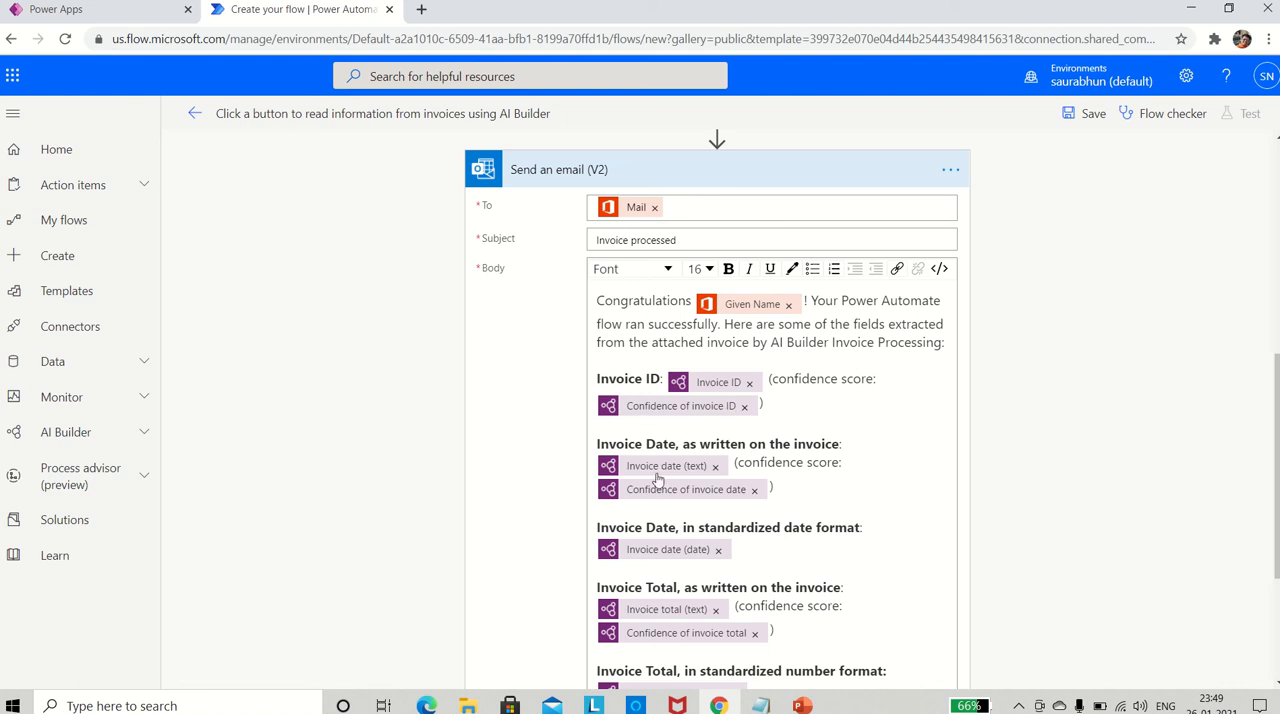
{"action": "scroll", "coordinate": [716, 500], "scroll_direction": "down", "scroll_amount": 2}
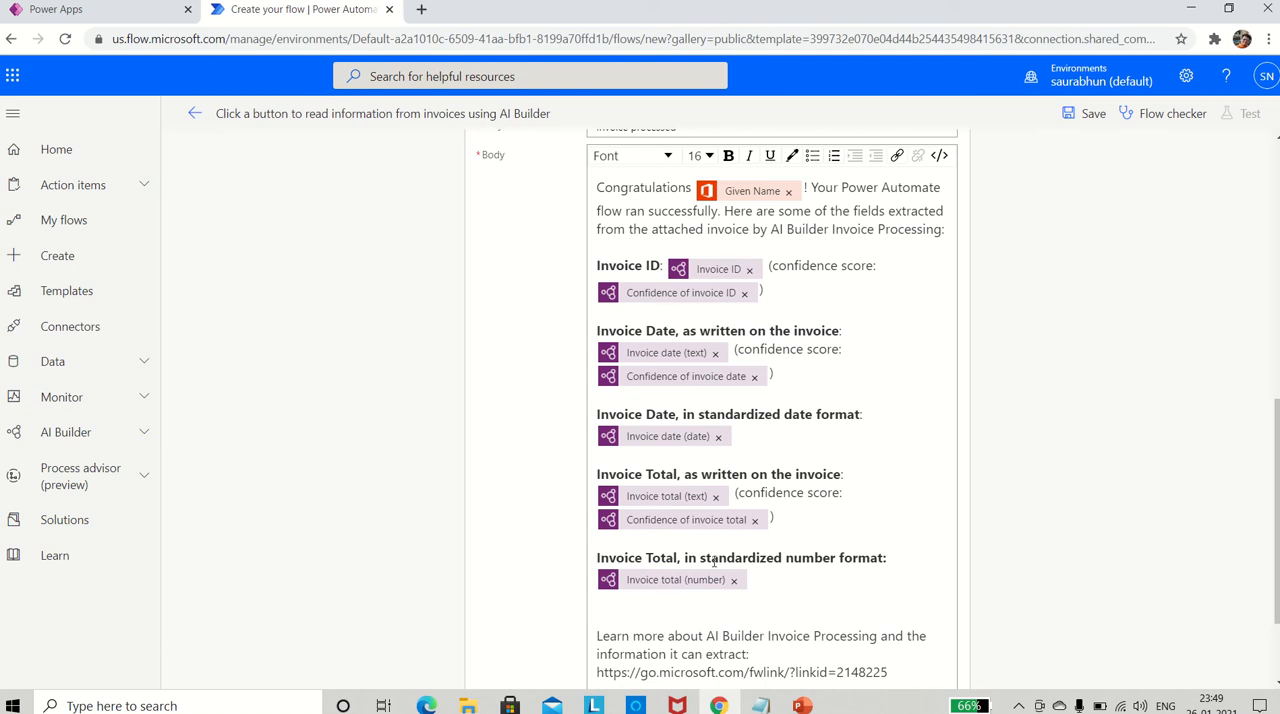
{"action": "scroll", "coordinate": [773, 520], "scroll_direction": "up", "scroll_amount": 1}
{"action": "scroll", "coordinate": [773, 520], "scroll_direction": "up", "scroll_amount": 1}
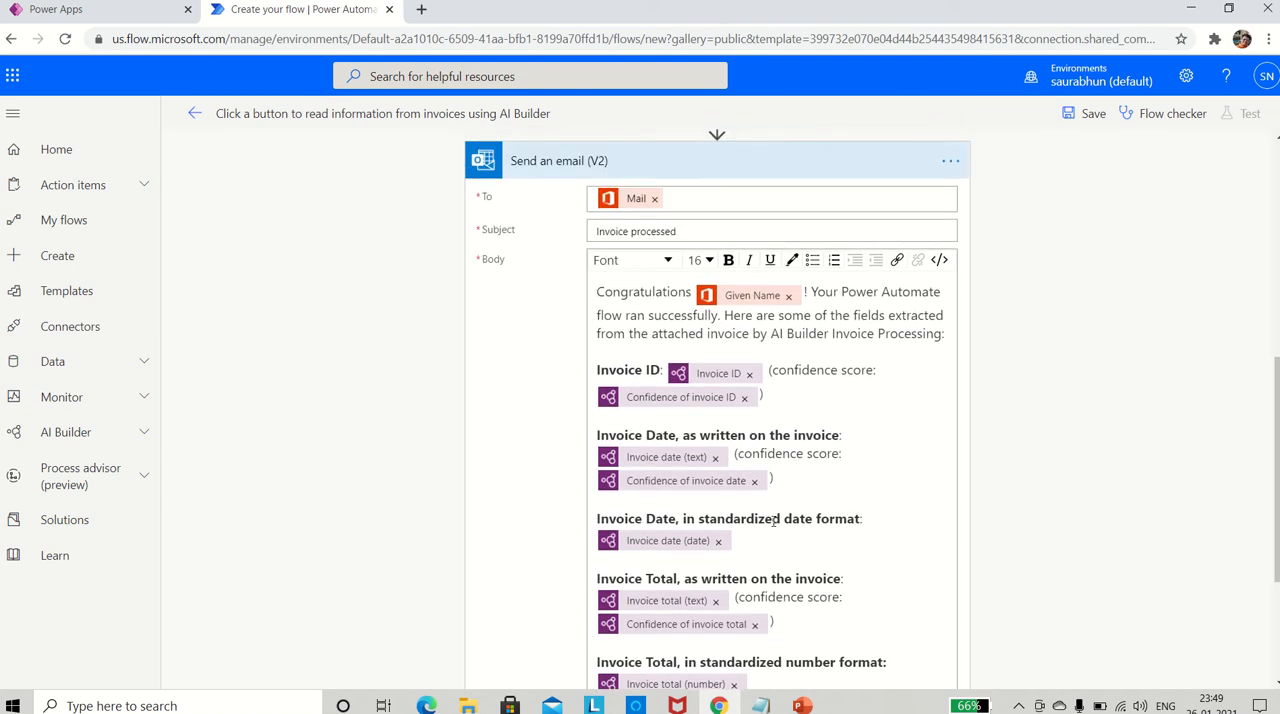
{"action": "scroll", "coordinate": [773, 520], "scroll_direction": "down", "scroll_amount": 3}
{"action": "scroll", "coordinate": [773, 520], "scroll_direction": "up", "scroll_amount": 1}
{"action": "scroll", "coordinate": [773, 520], "scroll_direction": "down", "scroll_amount": 1}
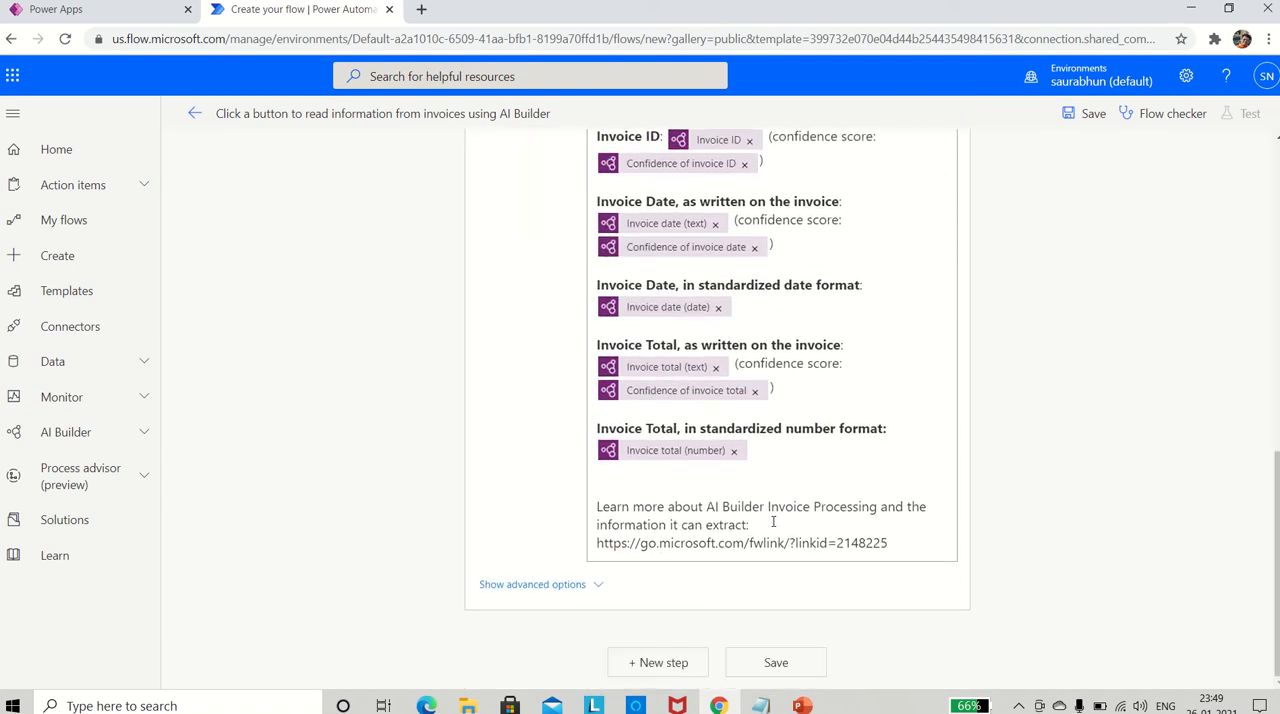
{"action": "scroll", "coordinate": [773, 520], "scroll_direction": "up", "scroll_amount": 1}
{"action": "scroll", "coordinate": [773, 520], "scroll_direction": "down", "scroll_amount": 1}
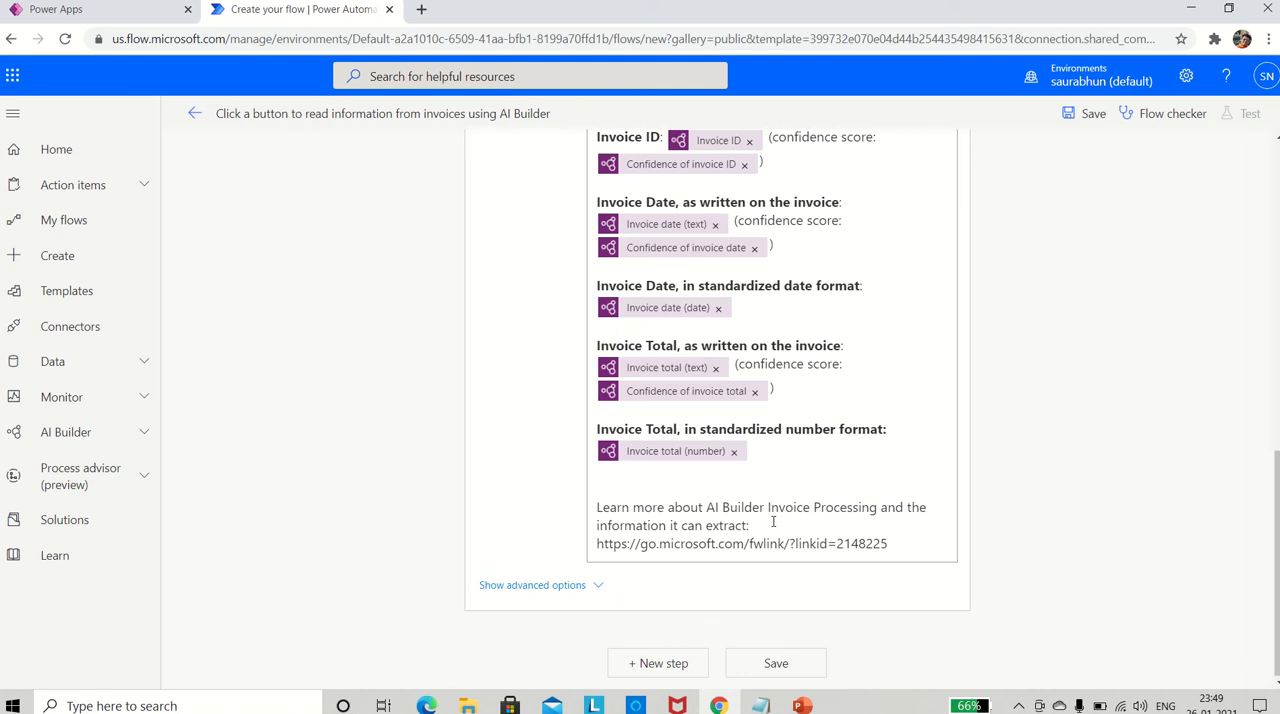
{"action": "scroll", "coordinate": [773, 520], "scroll_direction": "up", "scroll_amount": 3}
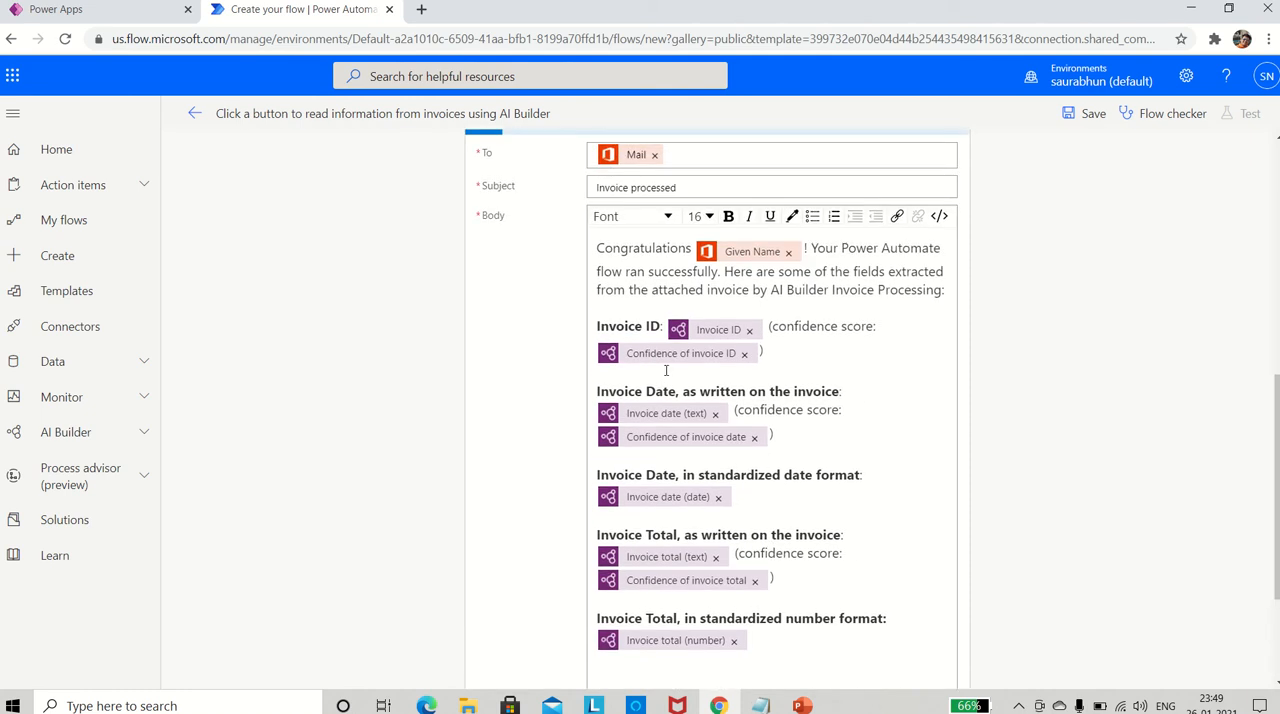
- Add a bold "Vendor Name:" label on its own line above Invoice ID in the email body
{"action": "left_click", "coordinate": [626, 305]}
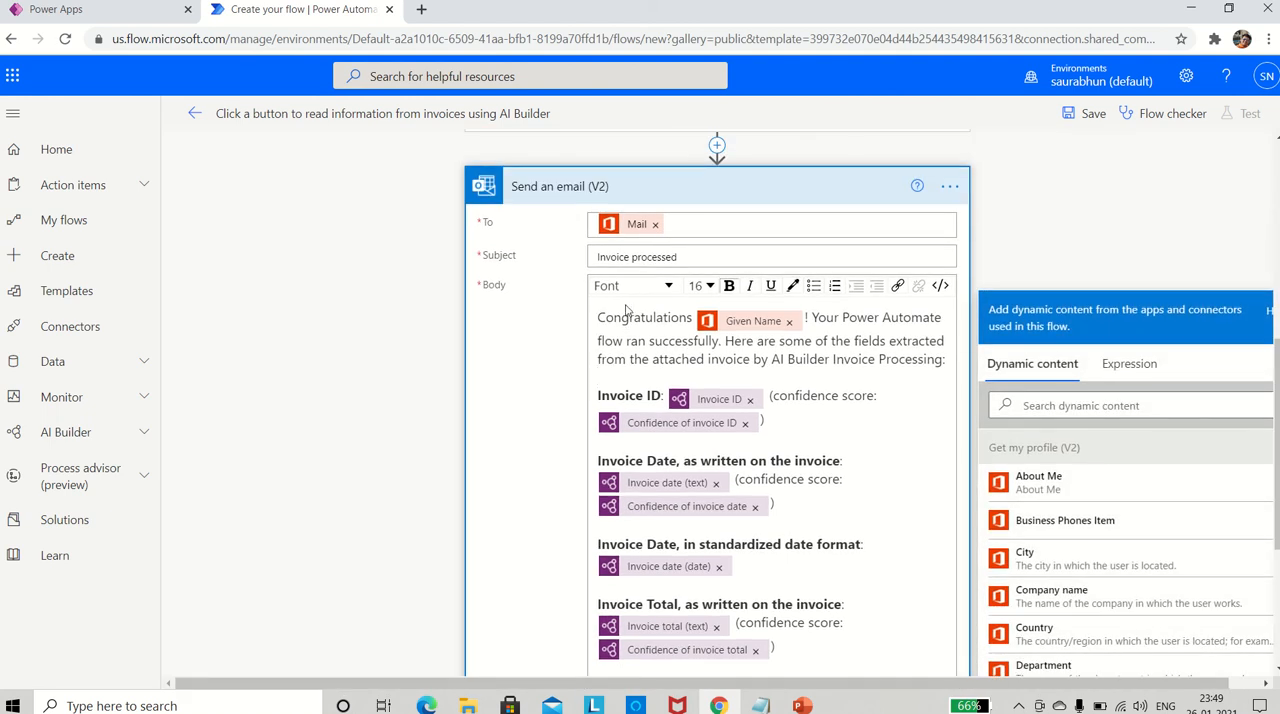
{"action": "left_click", "coordinate": [619, 374]}
{"action": "key", "text": "Return"}
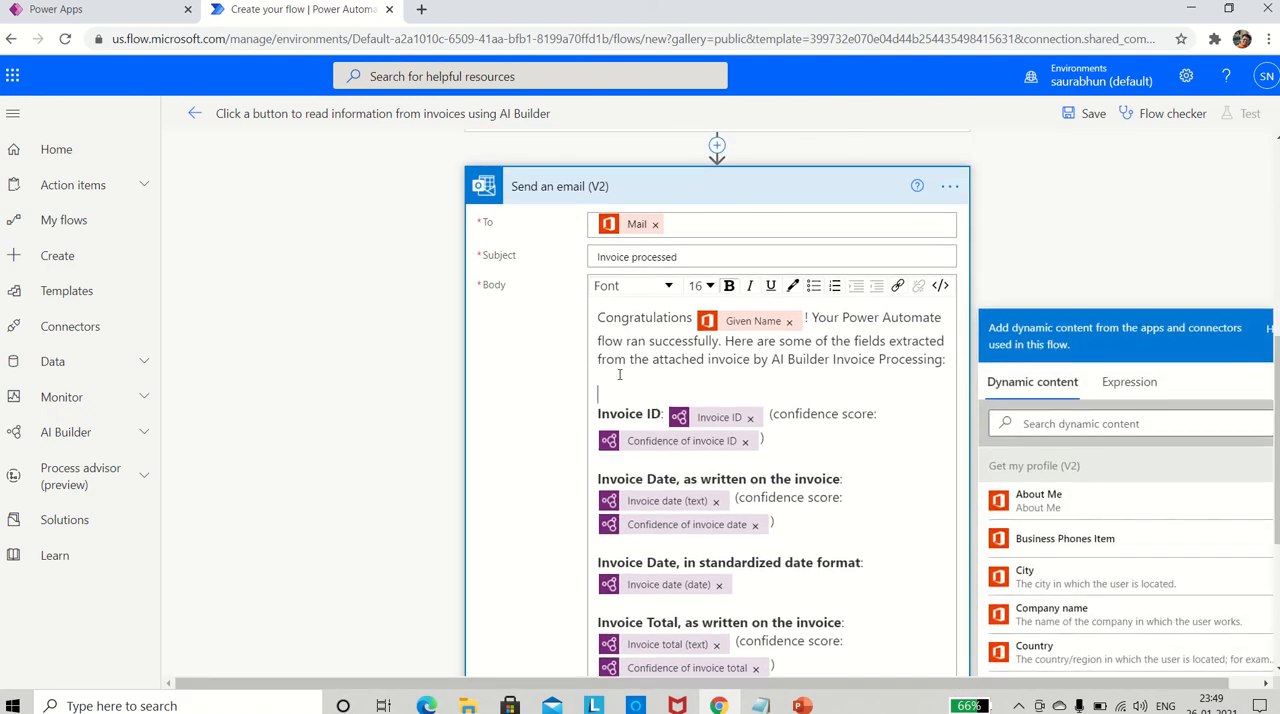
{"action": "key", "text": "Return"}
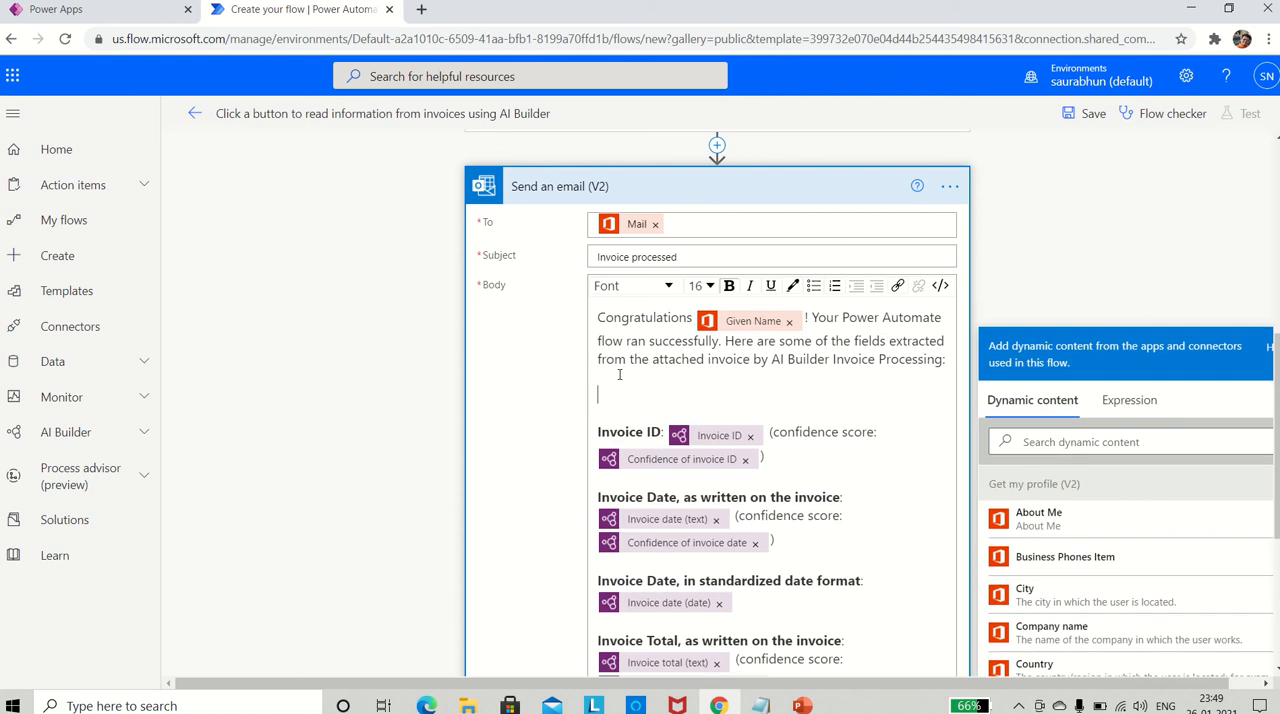
{"action": "type", "text": "Vendor Name:"}
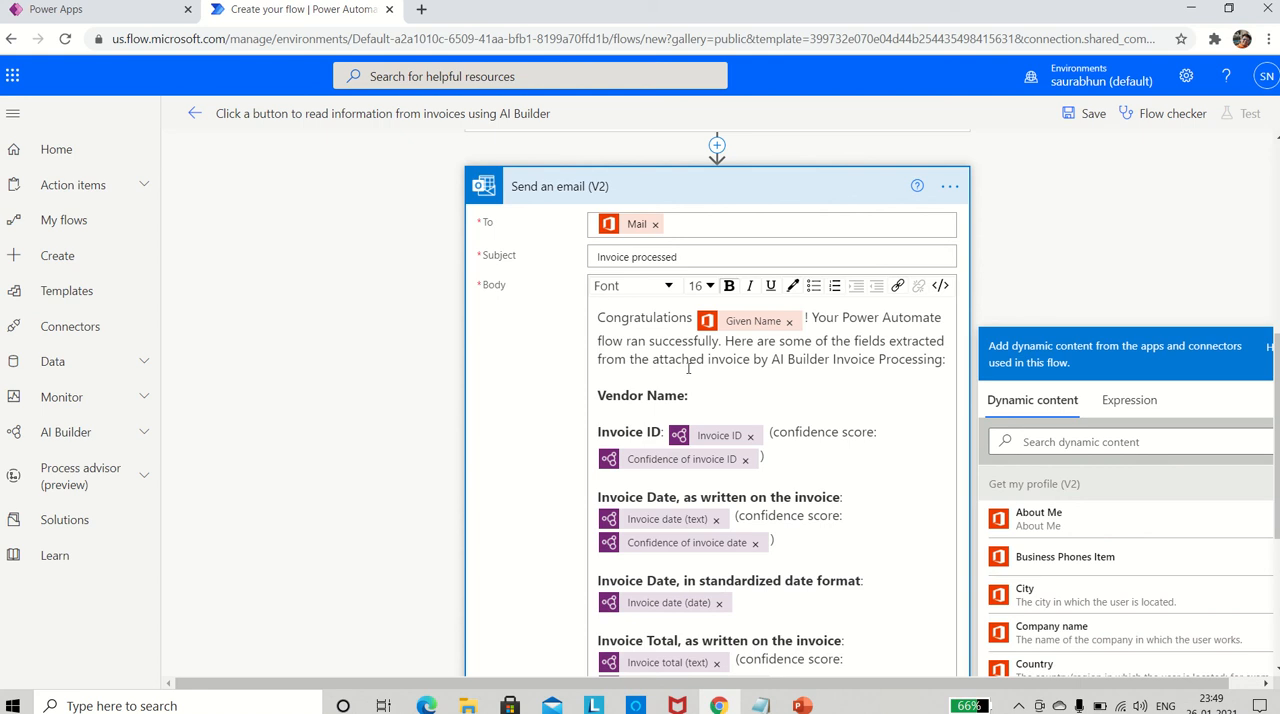
- Search the dynamic content for "vend" and insert the Vendor name field after the "Vendor Name:" label in the email body
{"action": "left_click", "coordinate": [1042, 438]}
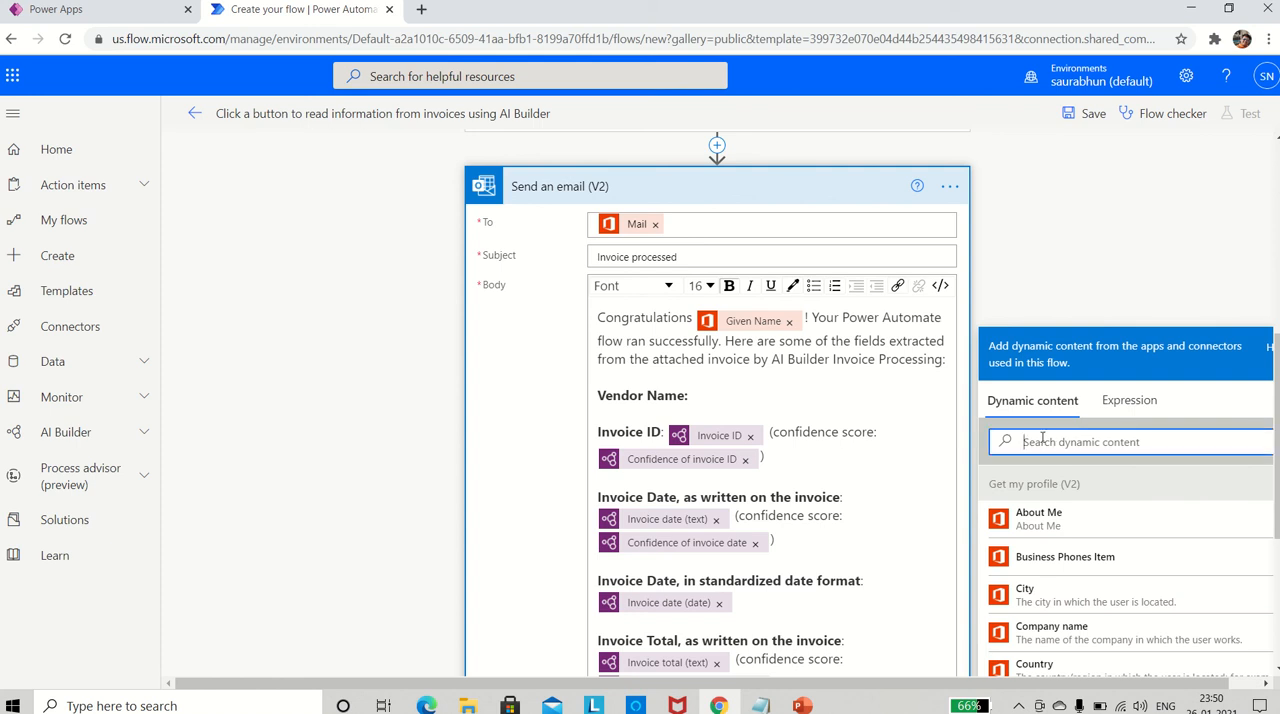
{"action": "type", "text": "vend"}
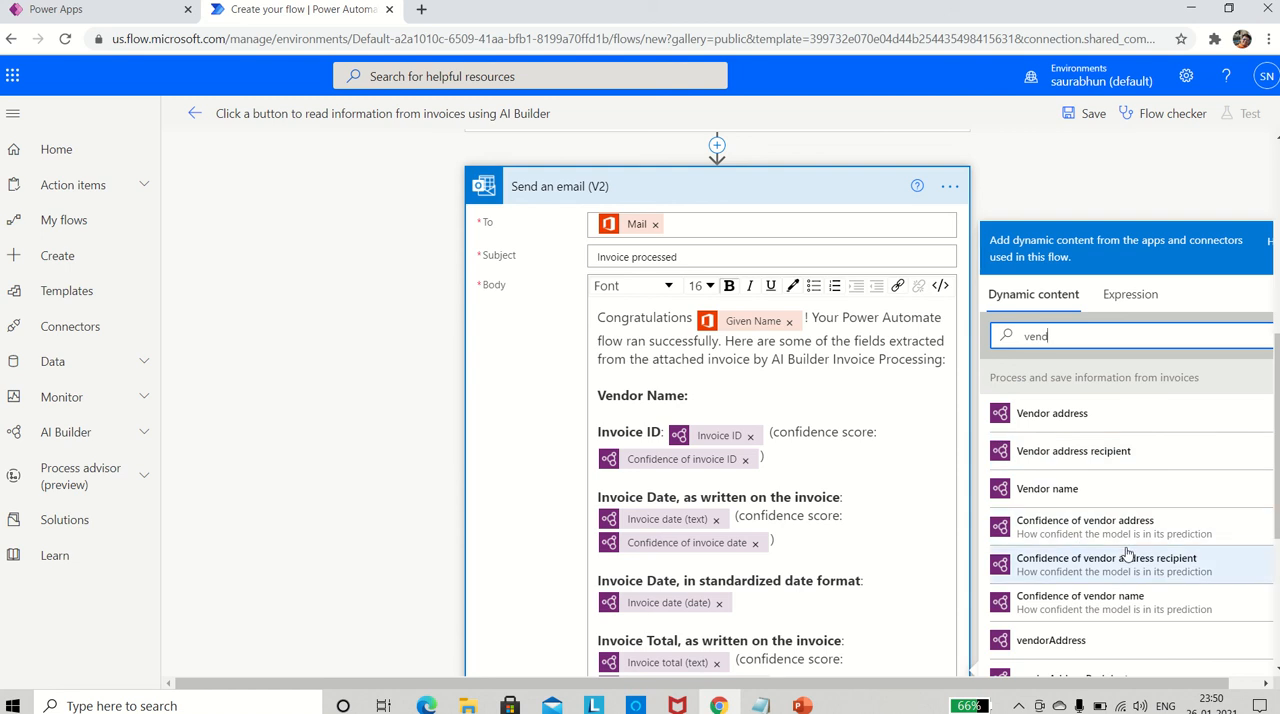
{"action": "left_click", "coordinate": [1031, 494]}
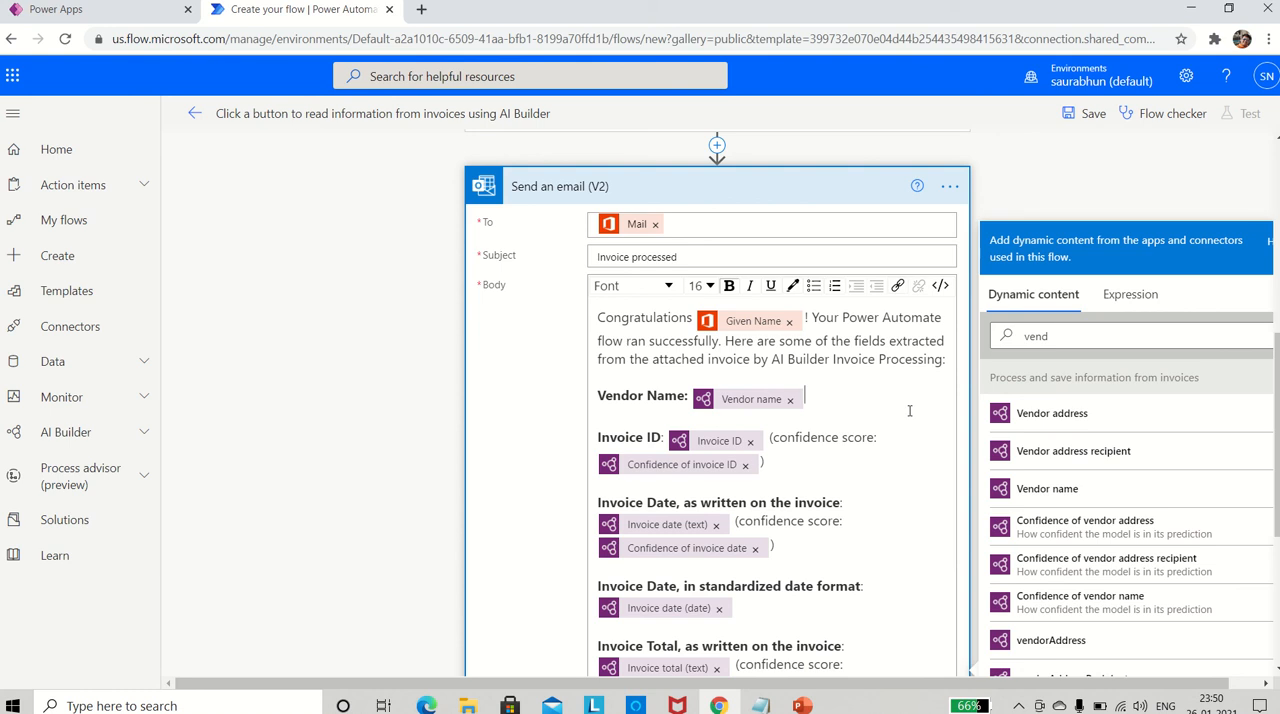
- Append "(confidence score:" after the Vendor name field, followed by the Confidence of vendor name field and a closing parenthesis
{"action": "type", "text": "(confidence score:"}
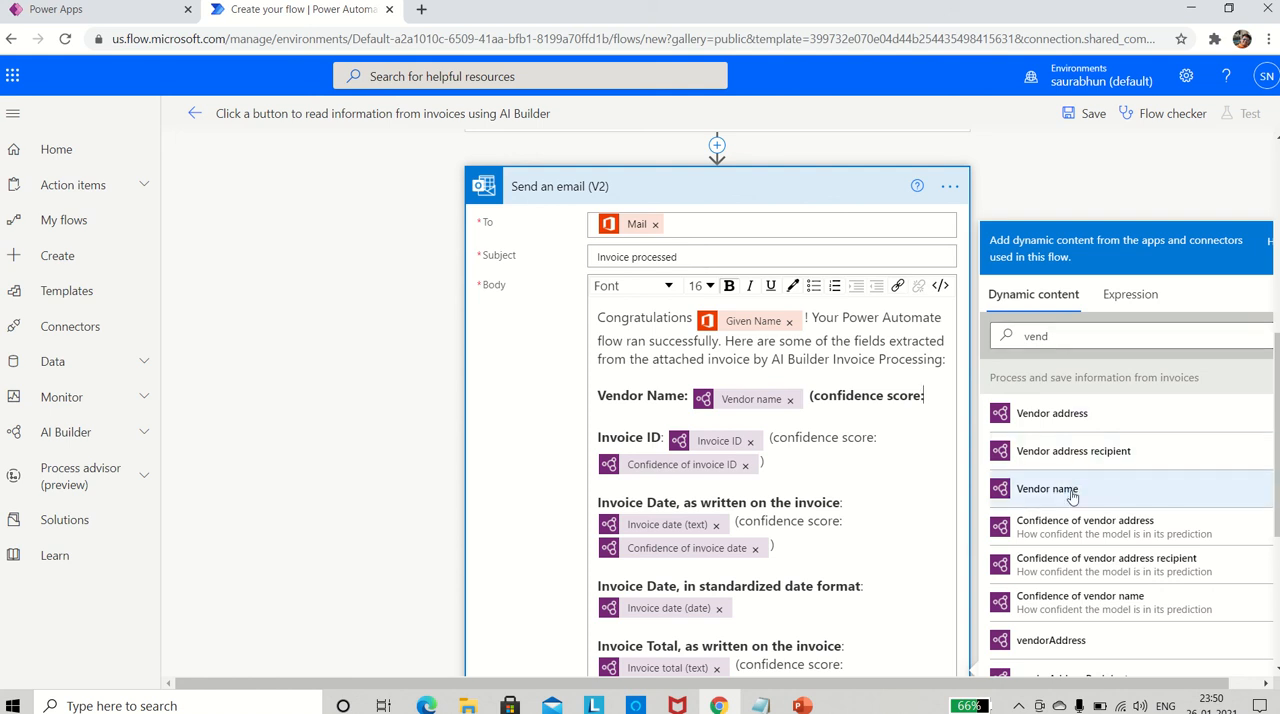
{"action": "left_click", "coordinate": [1085, 600]}
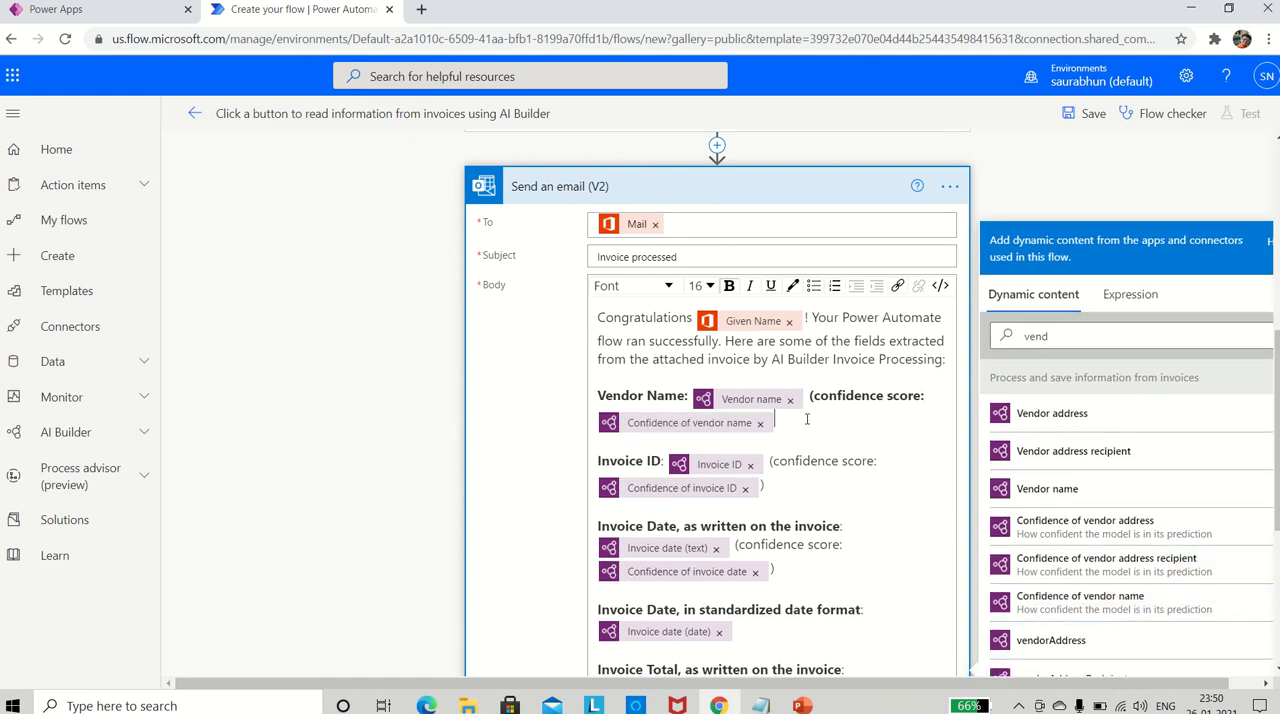
{"action": "type", "text": ")"}
- Remove the bold formatting from the vendor line's "(confidence score:" text and its closing parenthesis
{"action": "left_click_drag", "start_coordinate": [938, 395], "coordinate": [810, 390]}
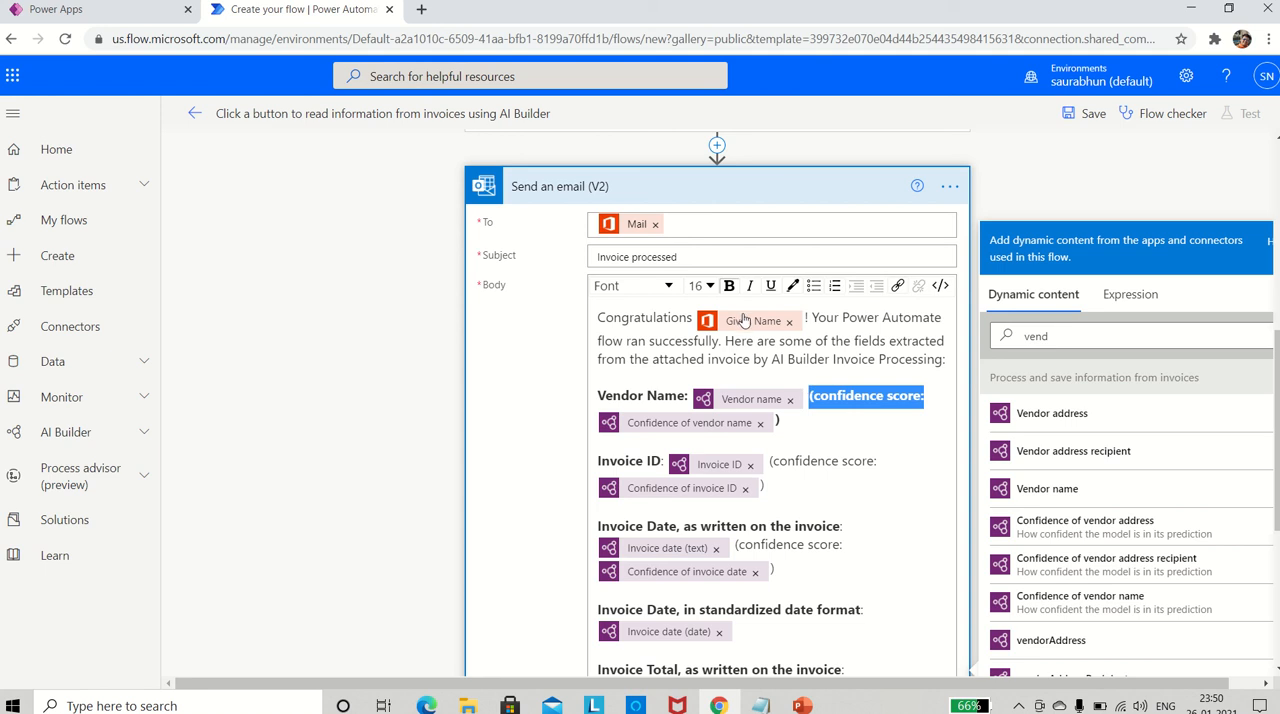
{"action": "left_click", "coordinate": [729, 286]}
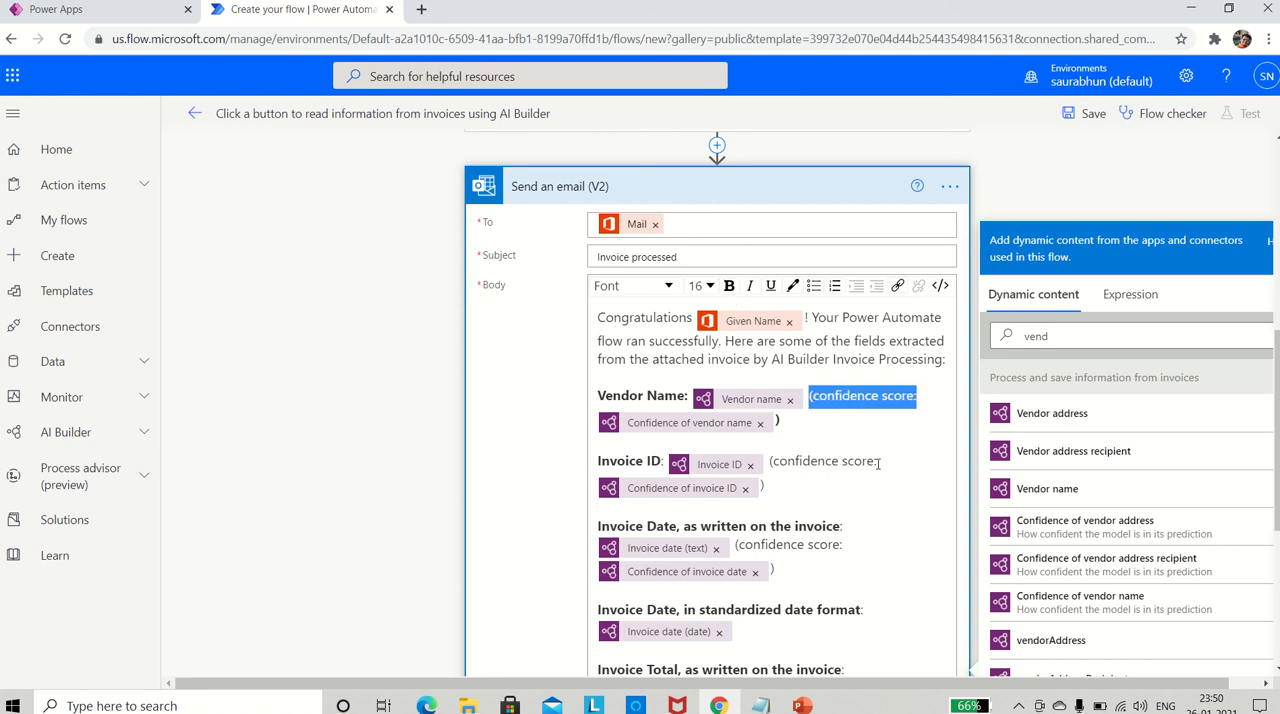
{"action": "left_click", "coordinate": [797, 418]}
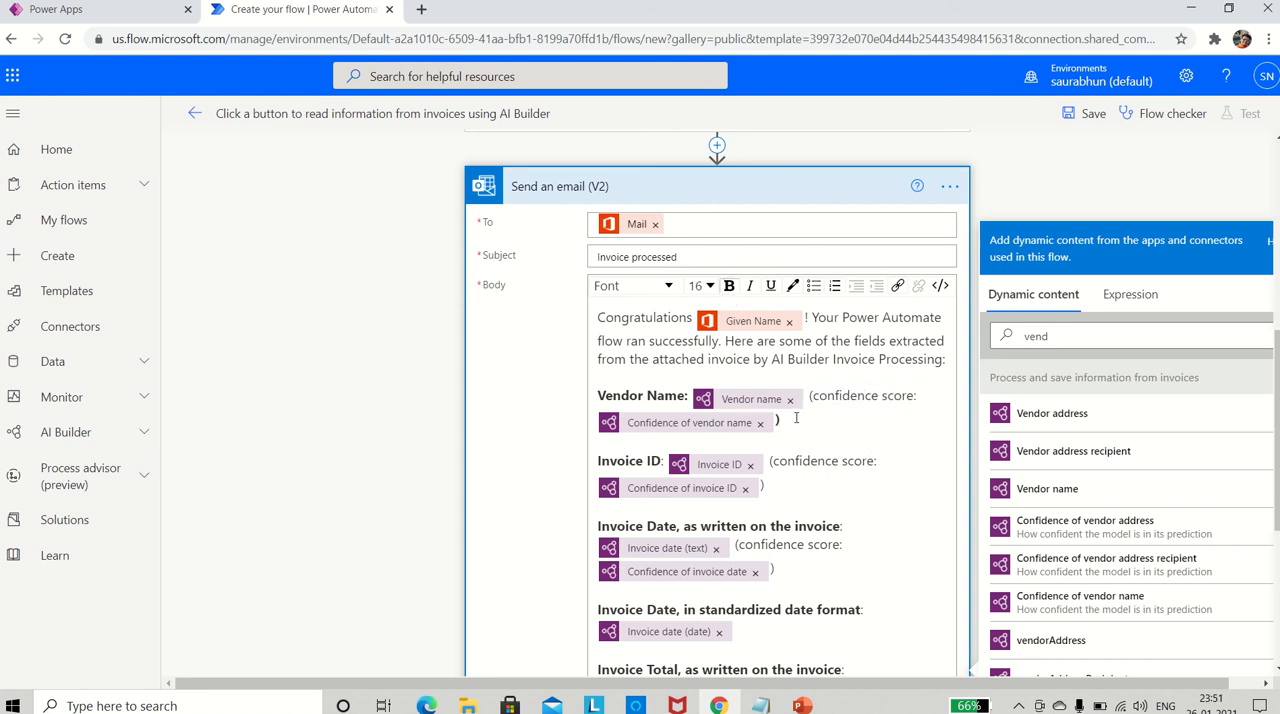
{"action": "key", "text": "shift+Left"}
{"action": "left_click", "coordinate": [729, 286]}
{"action": "left_click", "coordinate": [901, 460]}
- Check the completed flow for errors and warnings with Flow checker, and save it
{"action": "scroll", "coordinate": [662, 447], "scroll_direction": "down", "scroll_amount": 1}
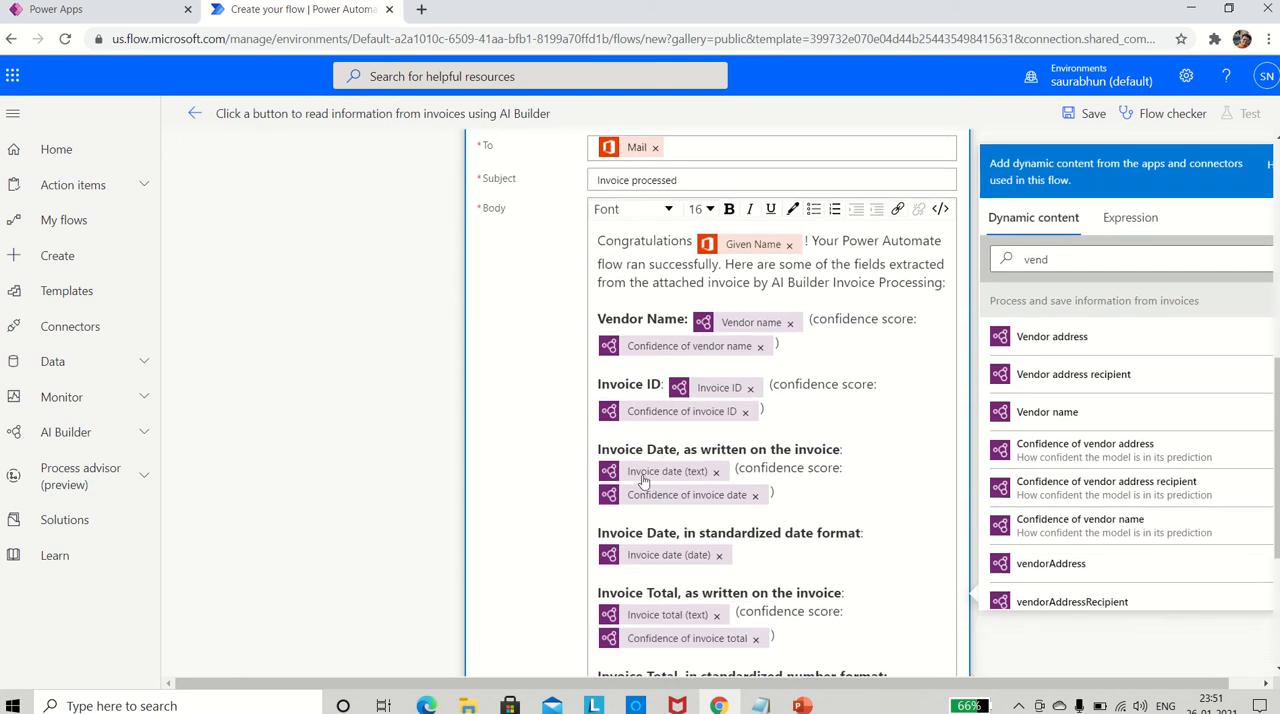
{"action": "scroll", "coordinate": [659, 537], "scroll_direction": "down", "scroll_amount": 2}
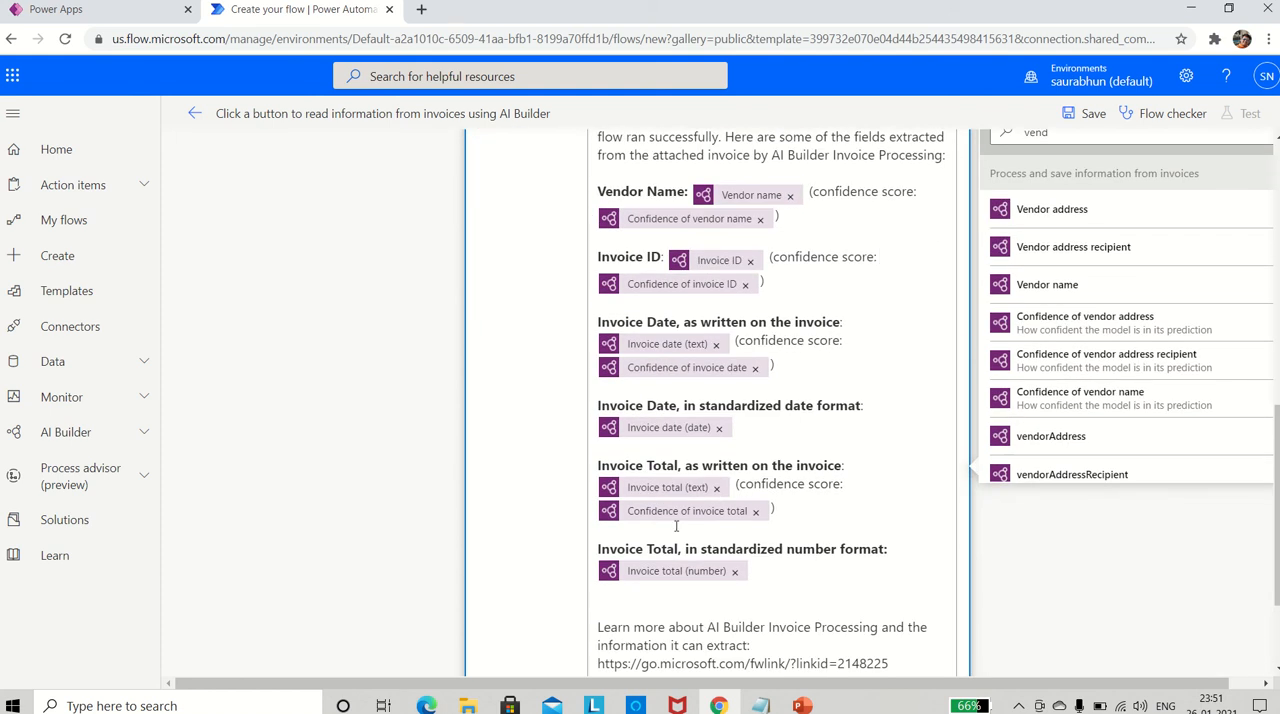
{"action": "scroll", "coordinate": [819, 428], "scroll_direction": "up", "scroll_amount": 10}
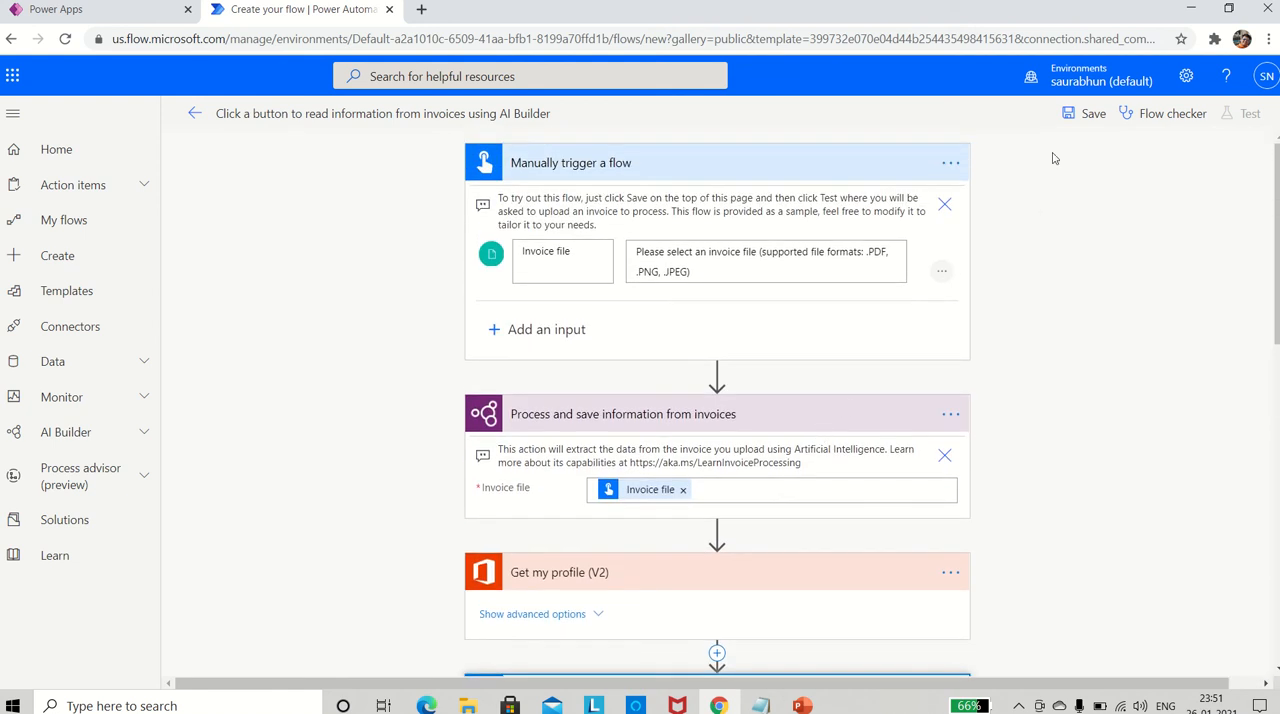
{"action": "left_click", "coordinate": [1160, 124]}
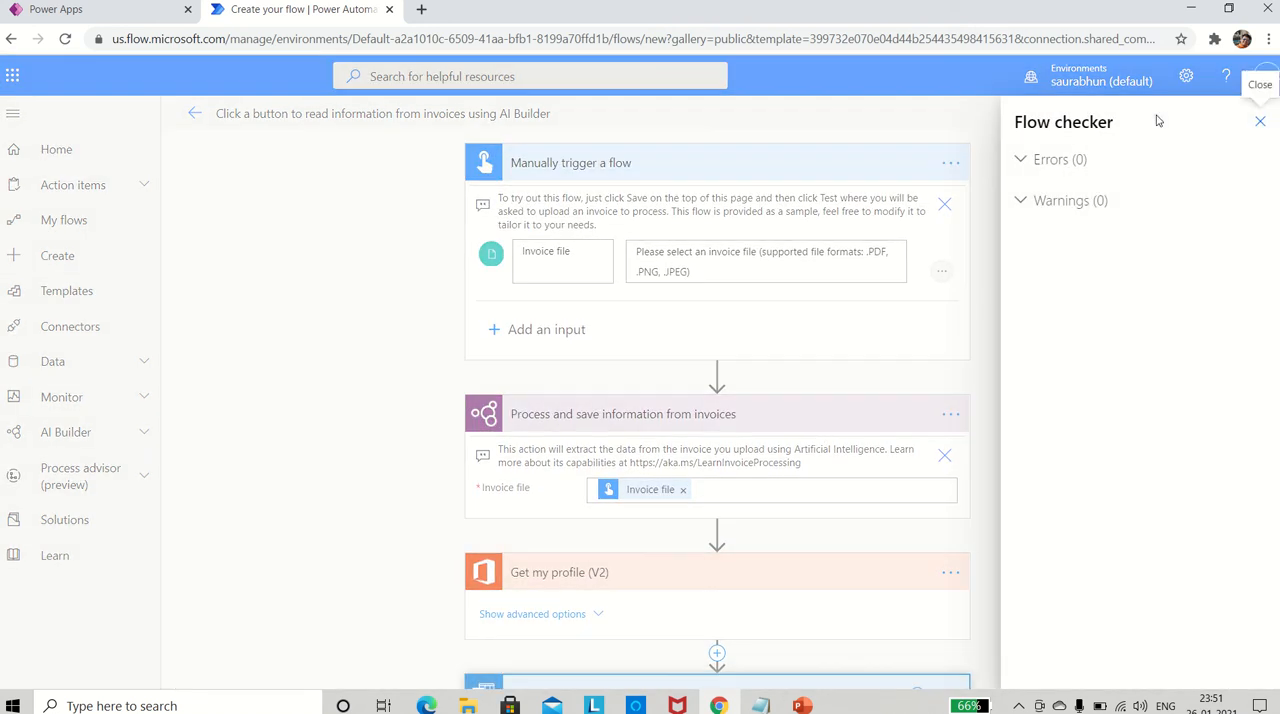
{"action": "left_click", "coordinate": [1260, 121]}
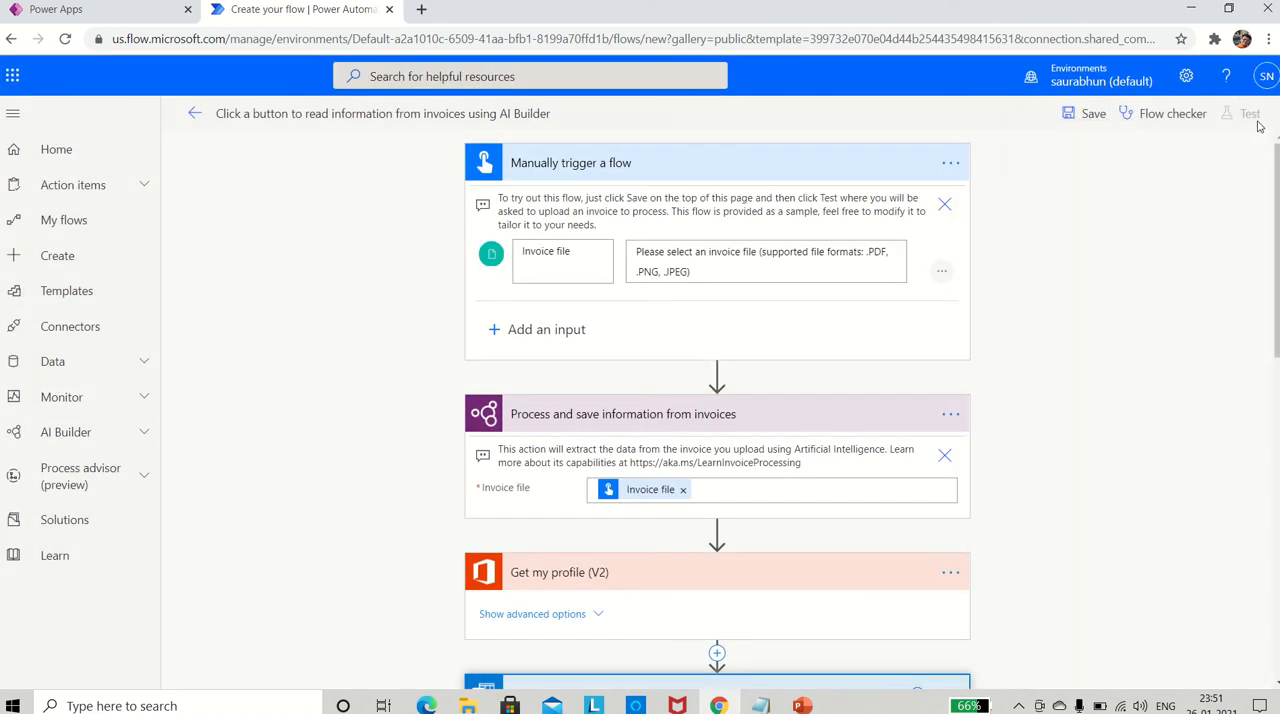
{"action": "left_click", "coordinate": [1087, 117]}
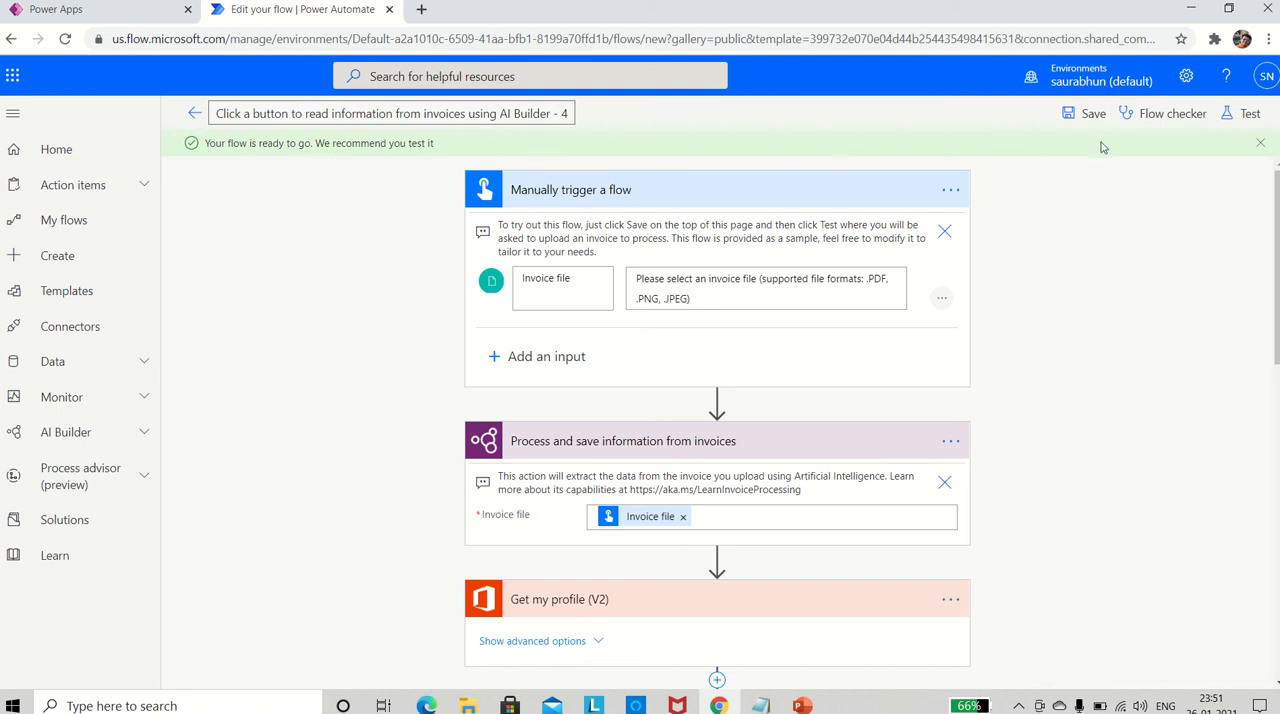
- Start a manual test of the saved flow and continue with the Office 365 Users and Office 365 Outlook connections
{"action": "left_click", "coordinate": [1246, 116]}
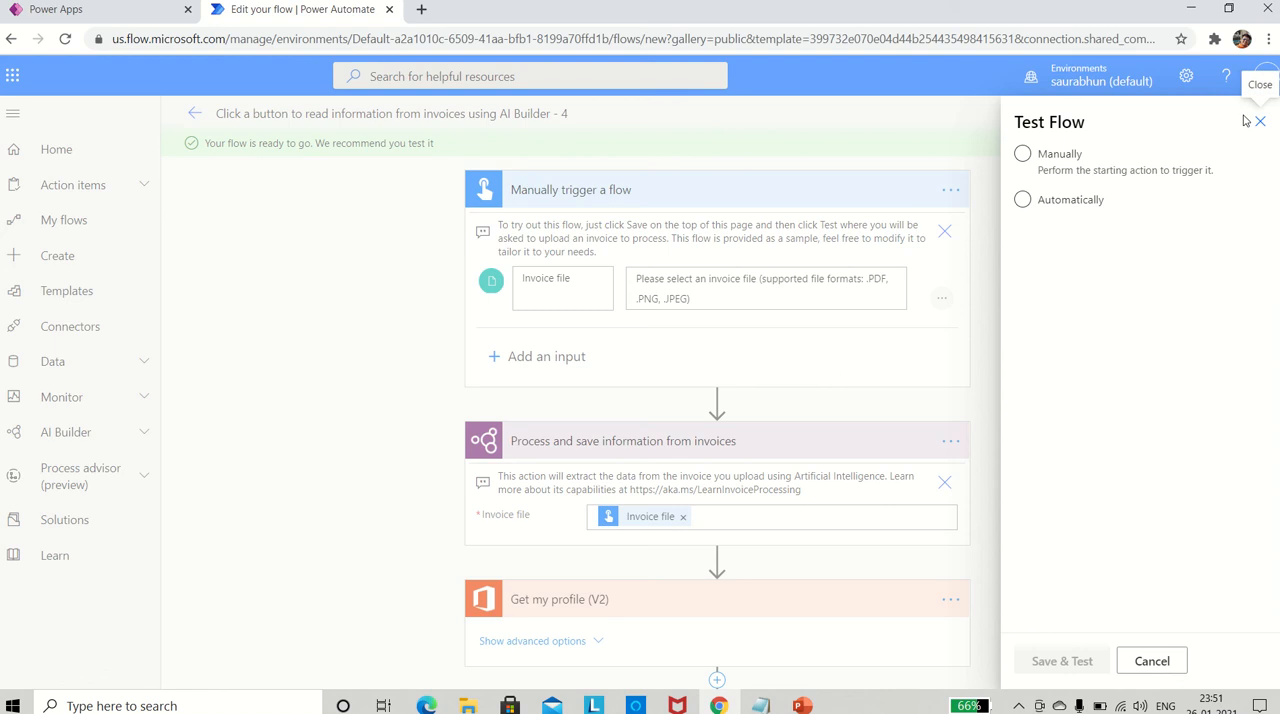
{"action": "left_click", "coordinate": [1024, 156]}
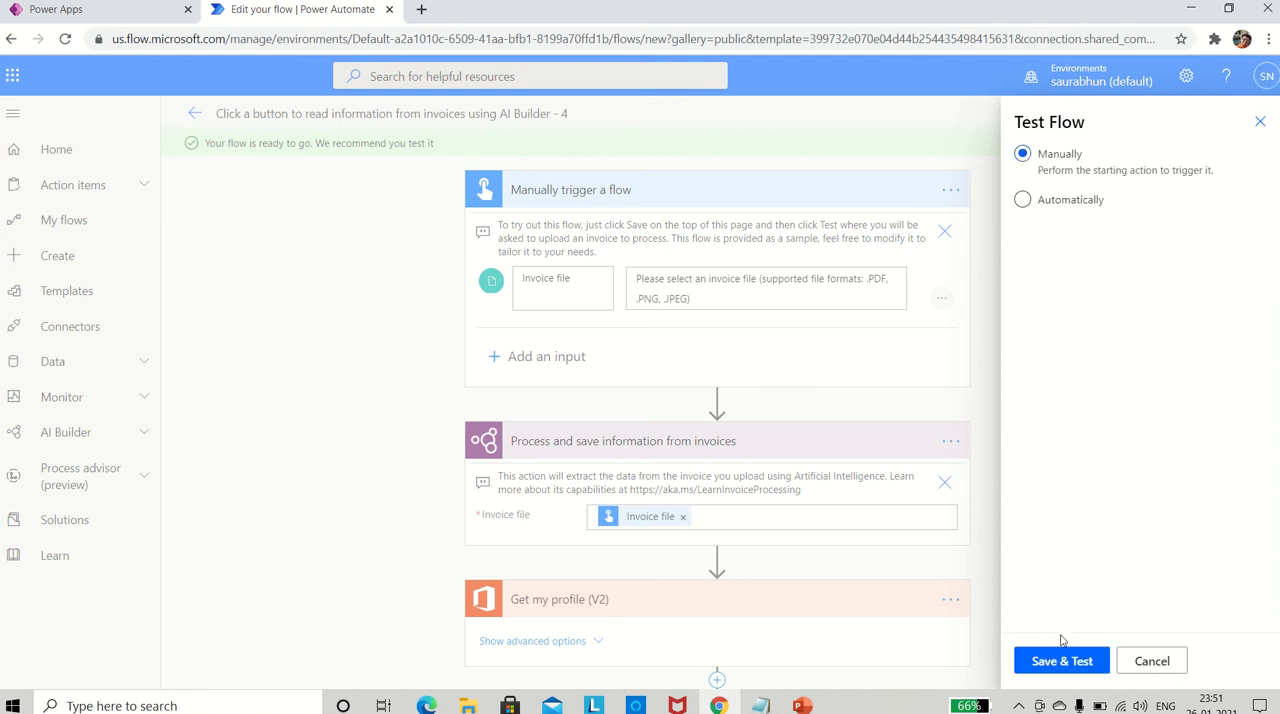
{"action": "left_click", "coordinate": [1055, 664]}
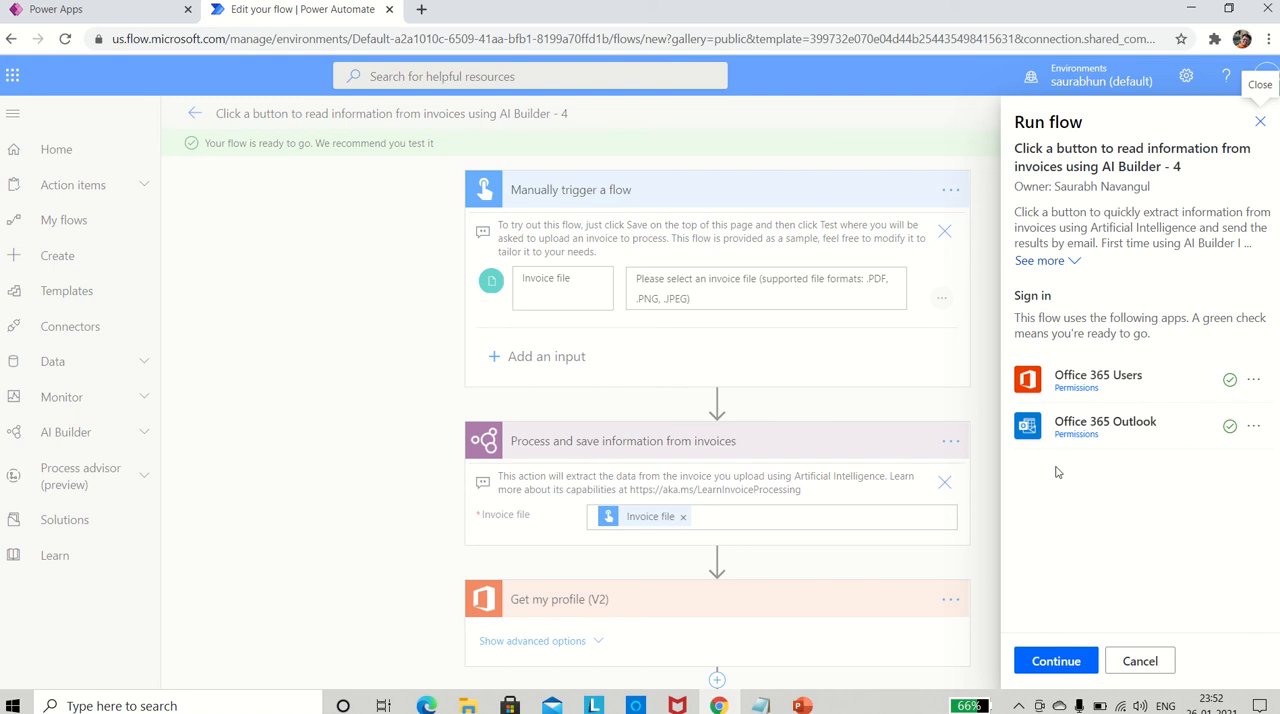
{"action": "left_click", "coordinate": [1044, 664]}
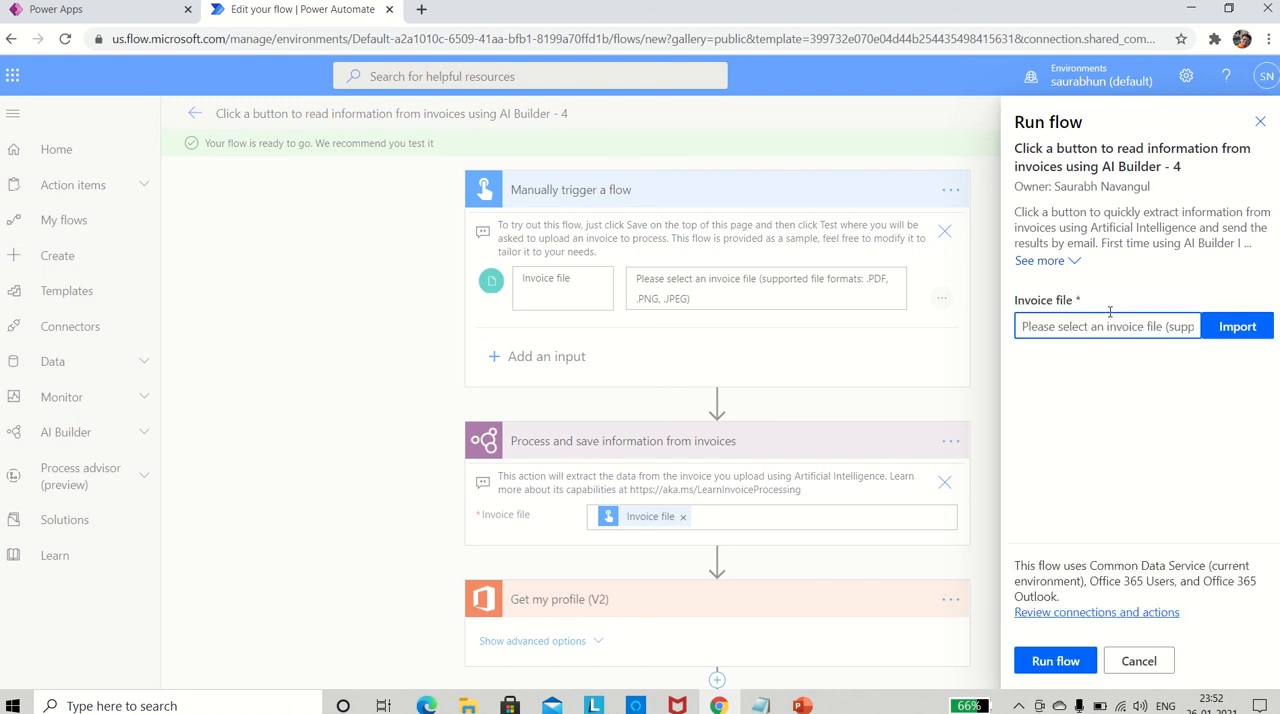
- Import CashVoucher1 from the InvoiceDocs2 folder as the invoice file and run the flow
{"action": "left_click", "coordinate": [1232, 330]}
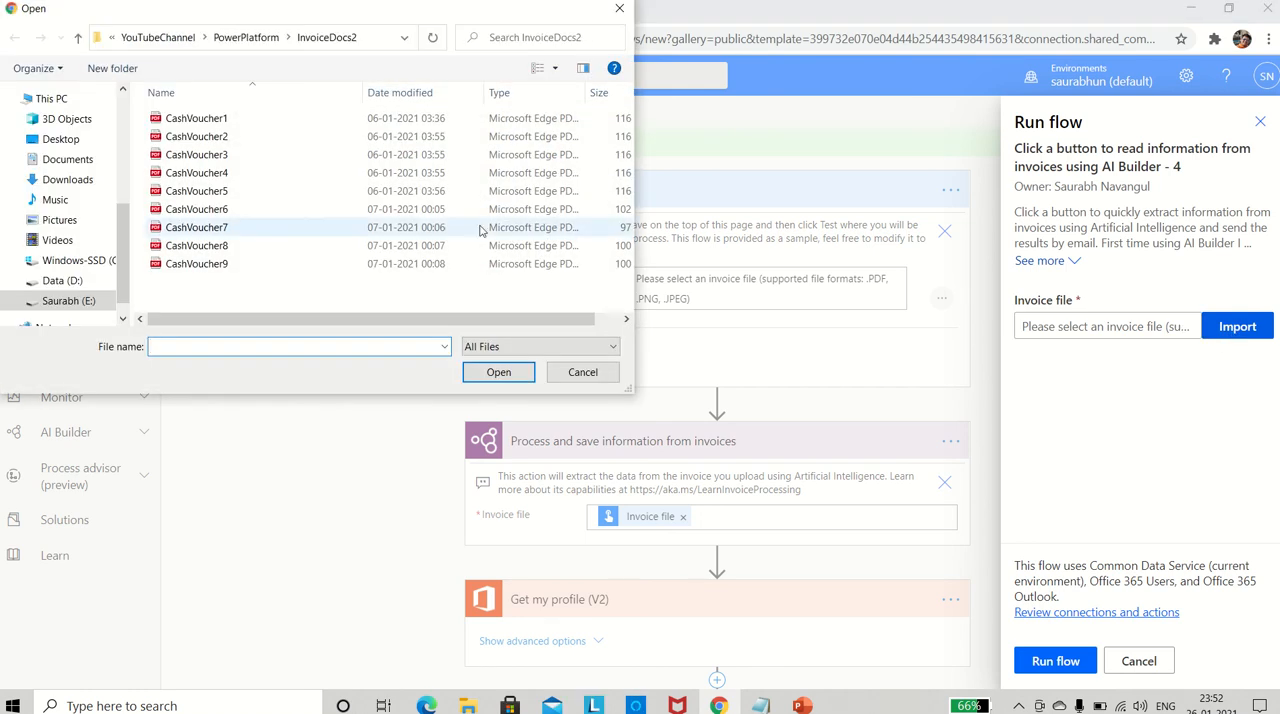
{"action": "double_click", "coordinate": [214, 120]}
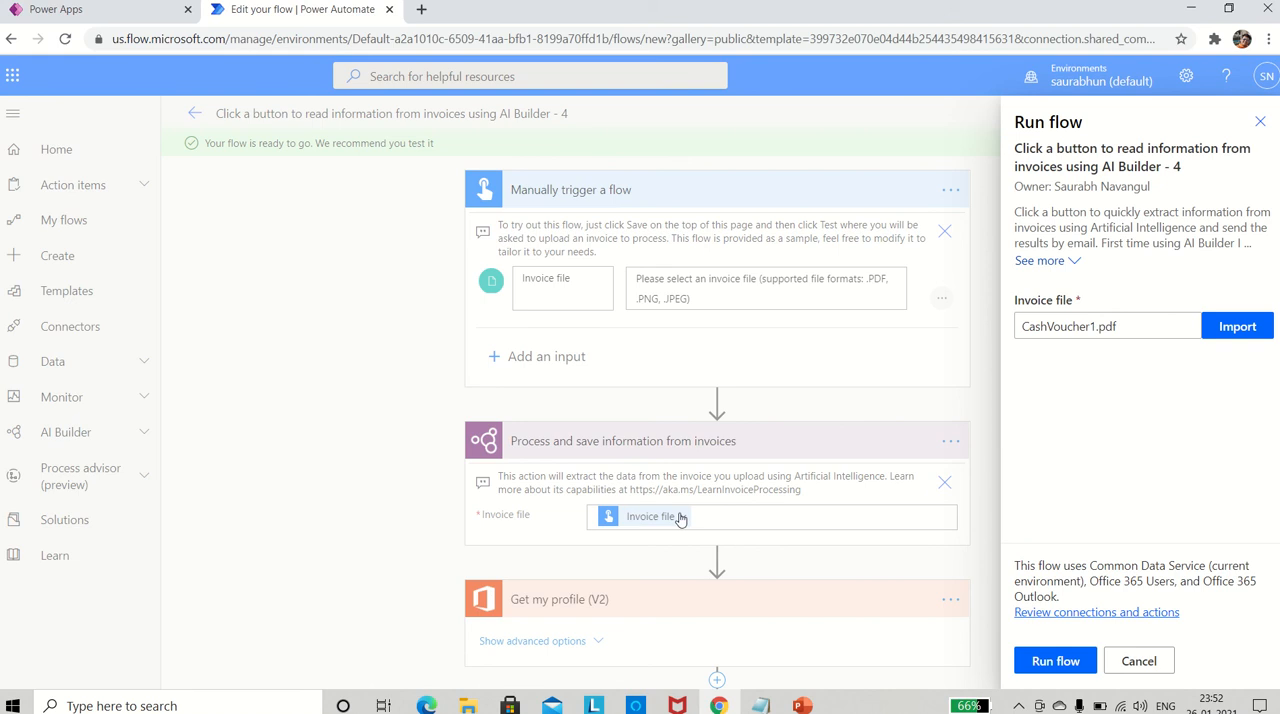
{"action": "left_click", "coordinate": [1045, 662]}
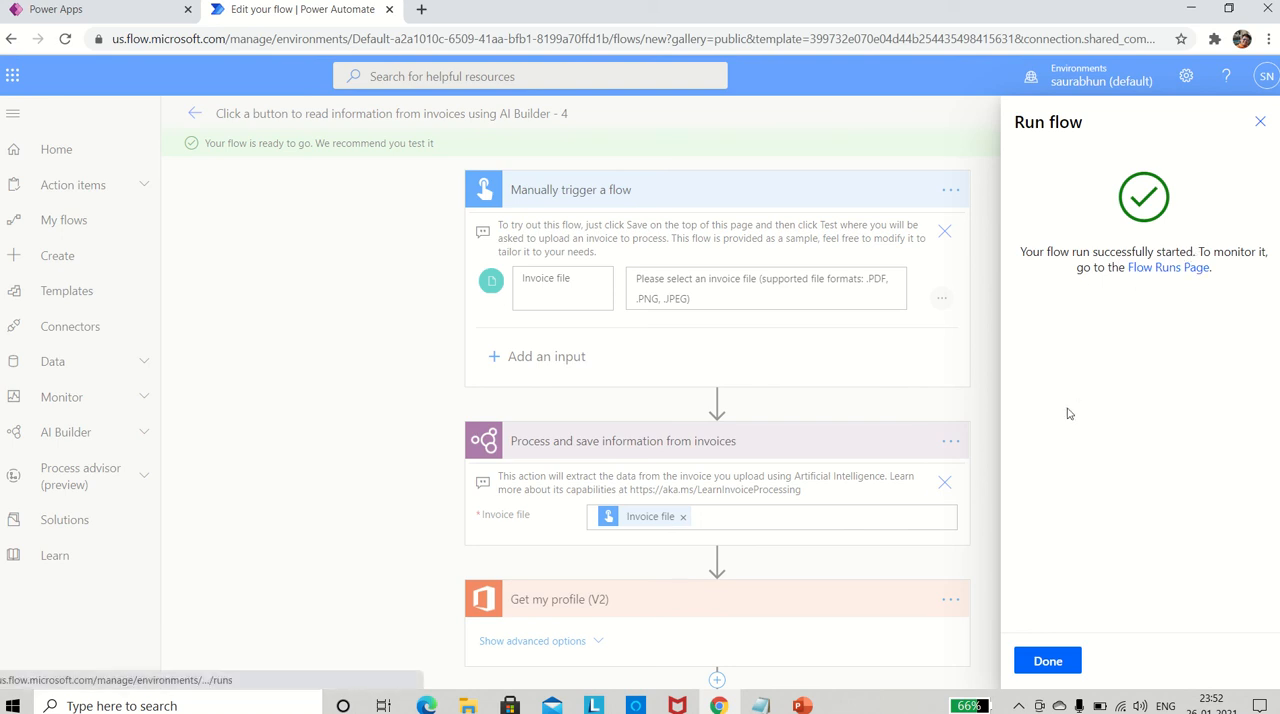
{"action": "left_click", "coordinate": [1038, 664]}
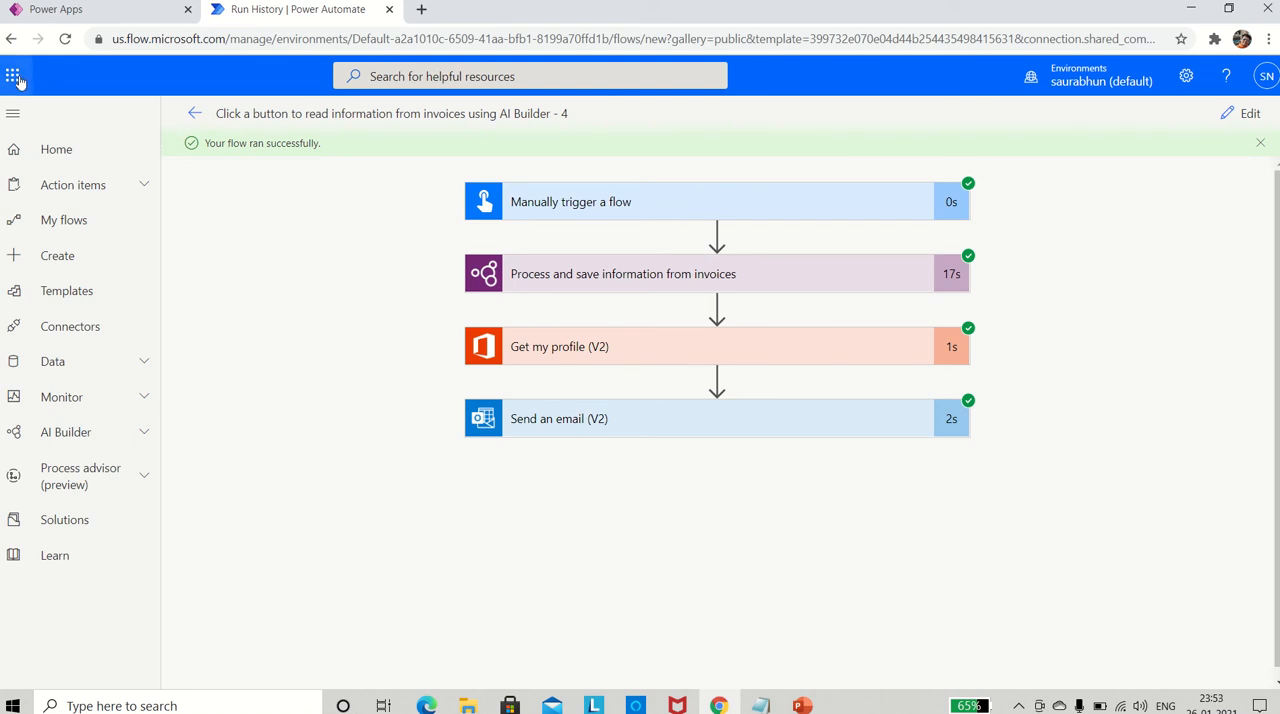
- Switch from Power Apps to Outlook and open the newest "Invoice processed" email with the CashVoucher1 attachment
{"action": "left_click", "coordinate": [85, 12]}
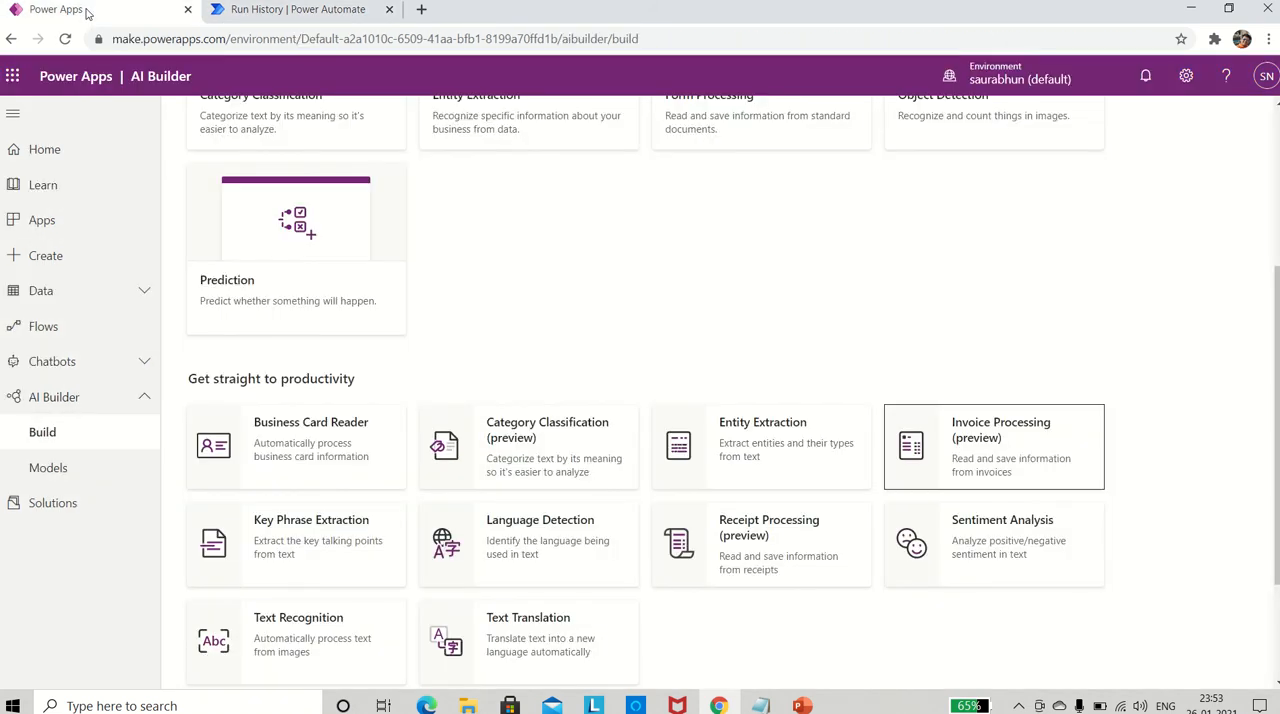
{"action": "left_click", "coordinate": [12, 79]}
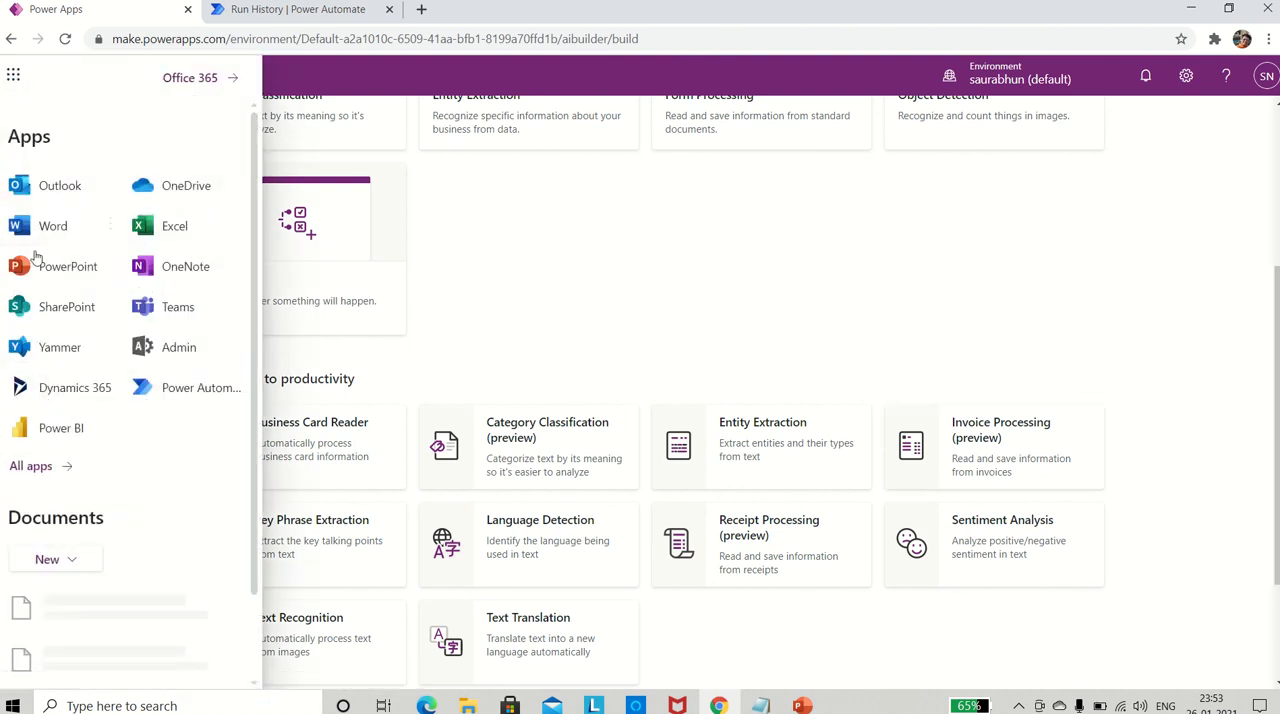
{"action": "left_click", "coordinate": [61, 187]}
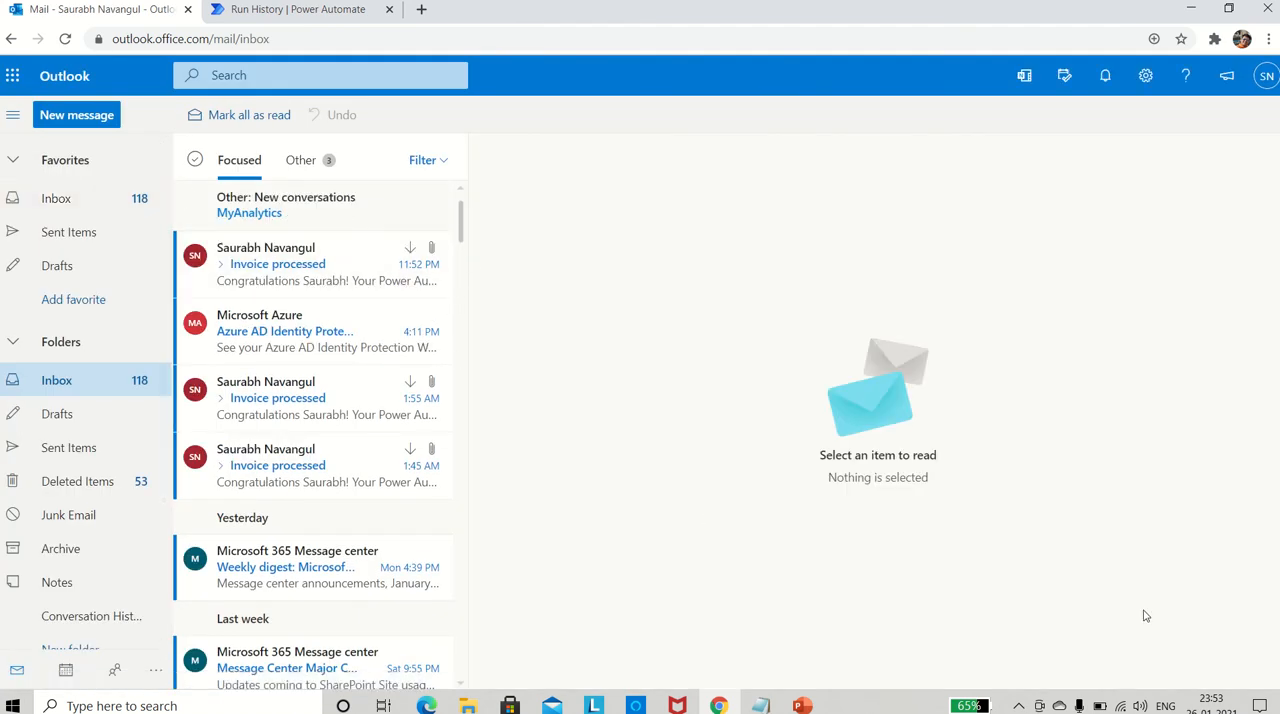
{"action": "mouse_move", "coordinate": [1222, 705]}
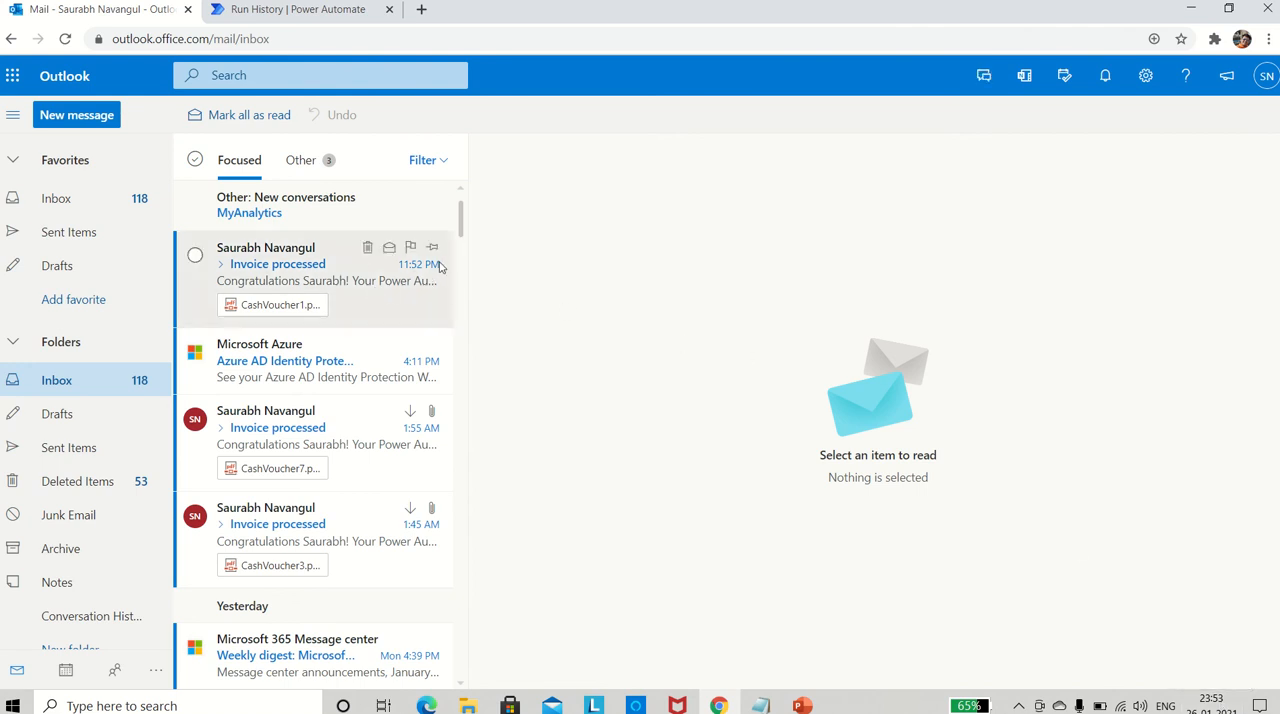
{"action": "left_click", "coordinate": [285, 276]}
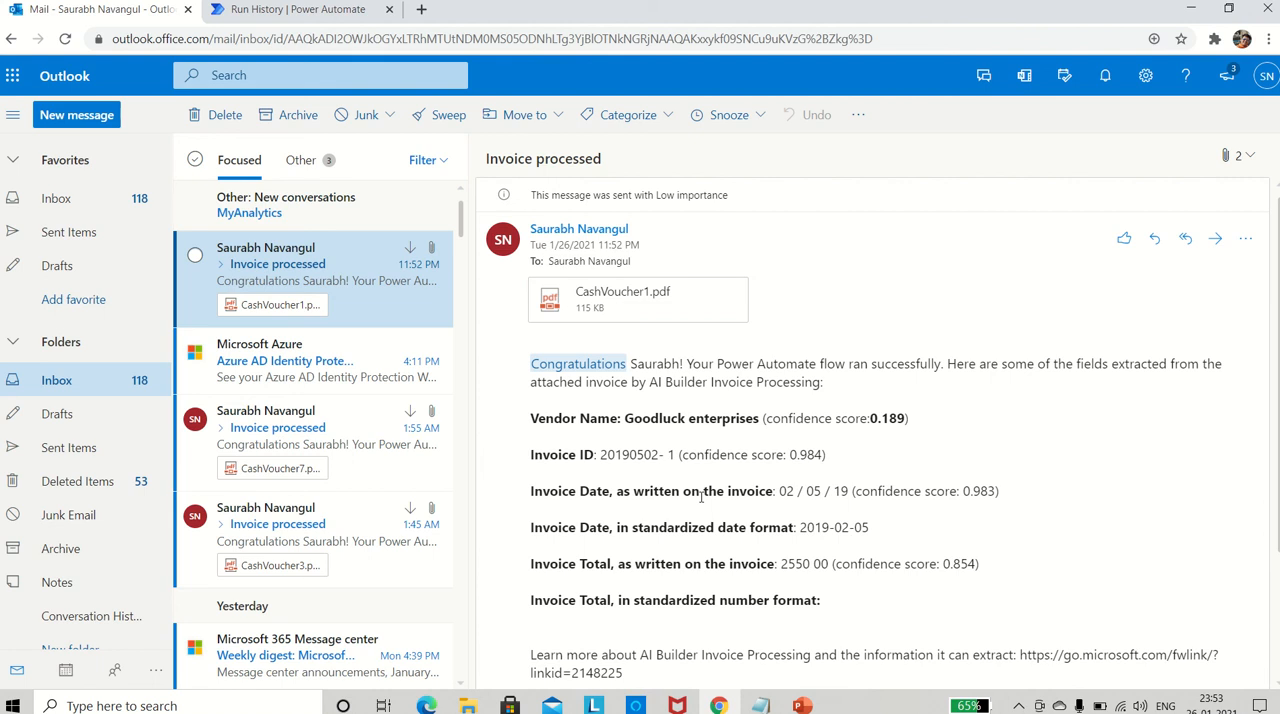
- Compare the email's extracted vendor name, invoice ID, date and total with the original CashVoucher1.pdf
{"action": "key", "text": "alt+Tab"}
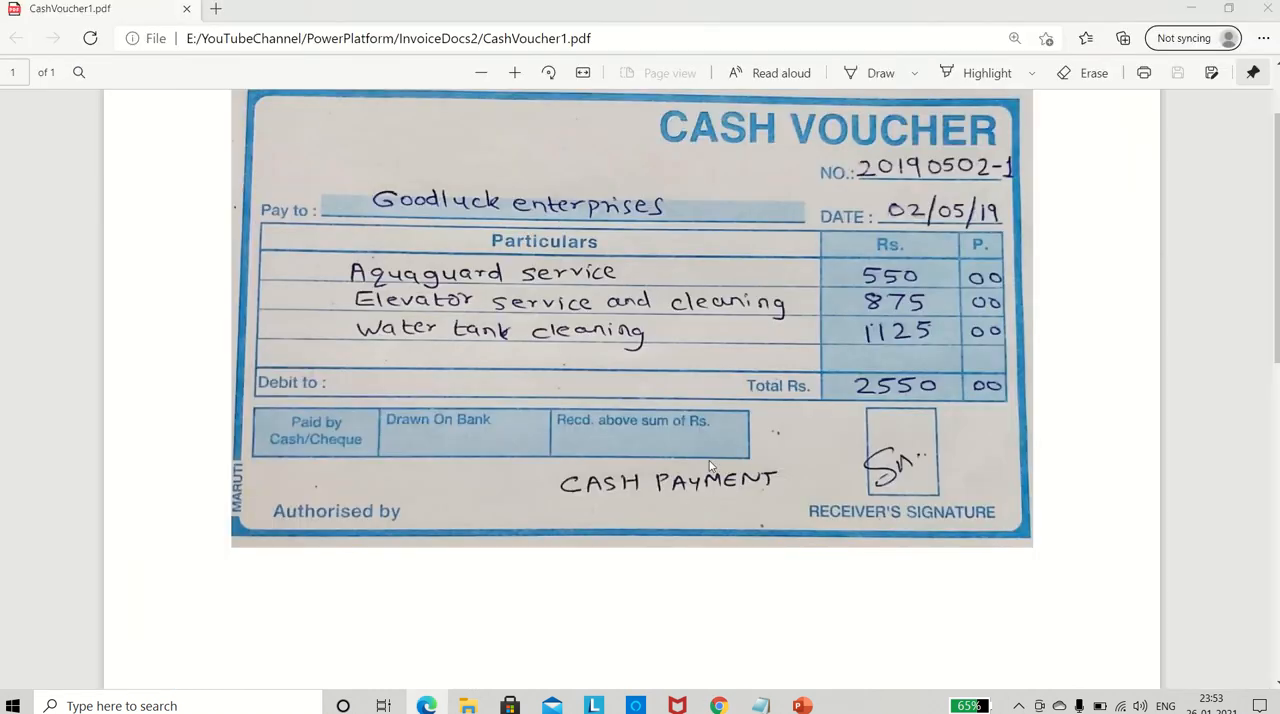
{"action": "key", "text": "alt+Tab"}
{"action": "key", "text": "alt+Tab"}
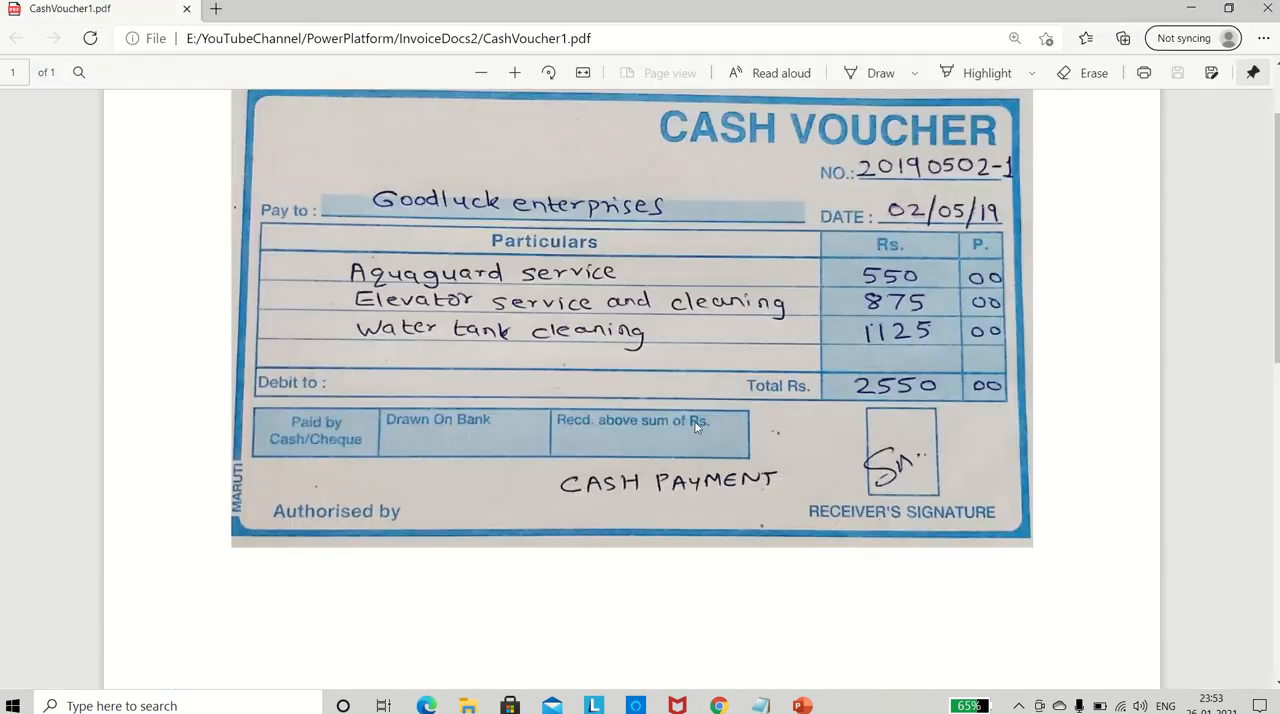
{"action": "key", "text": "alt+Tab"}
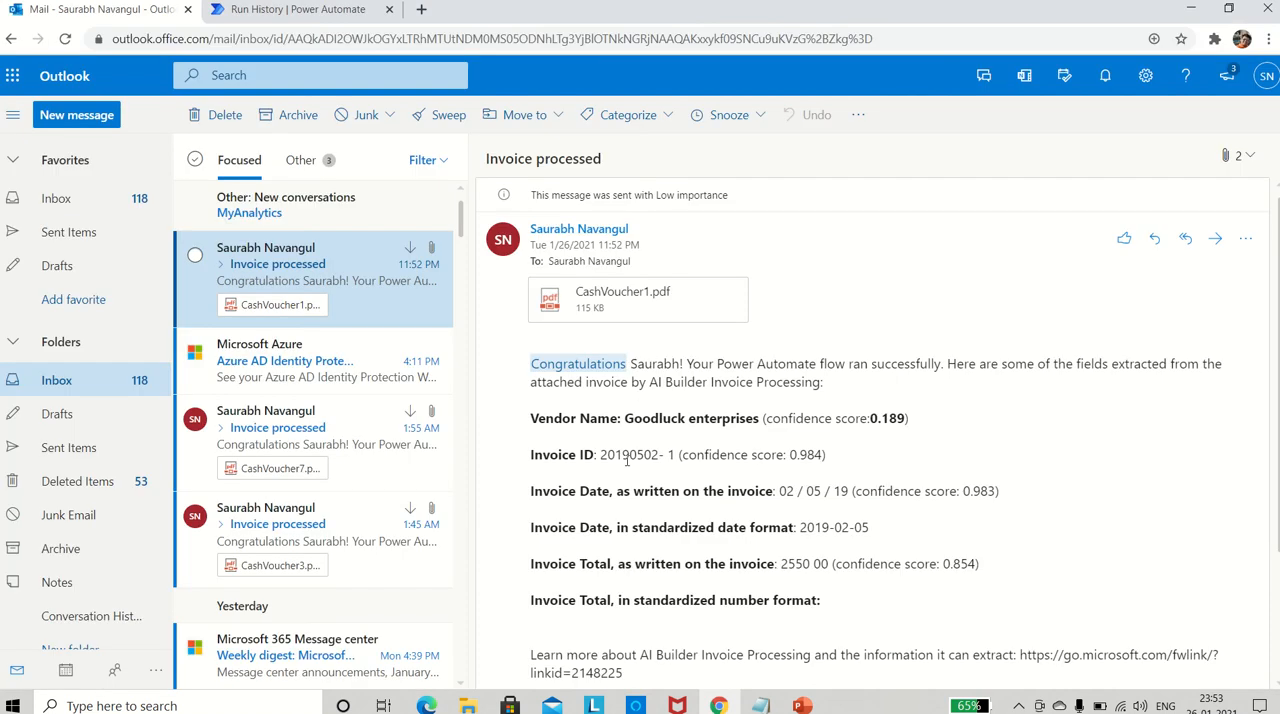
{"action": "key", "text": "alt+Tab"}
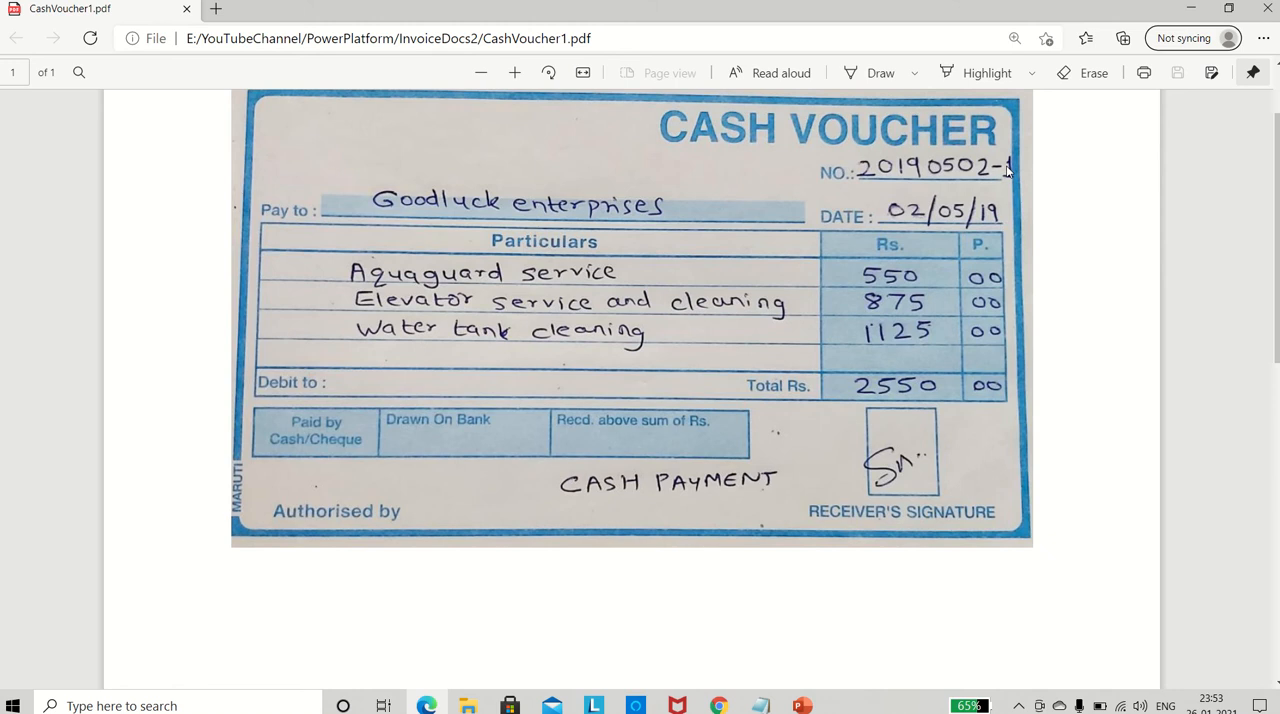
{"action": "key", "text": "alt+Tab"}
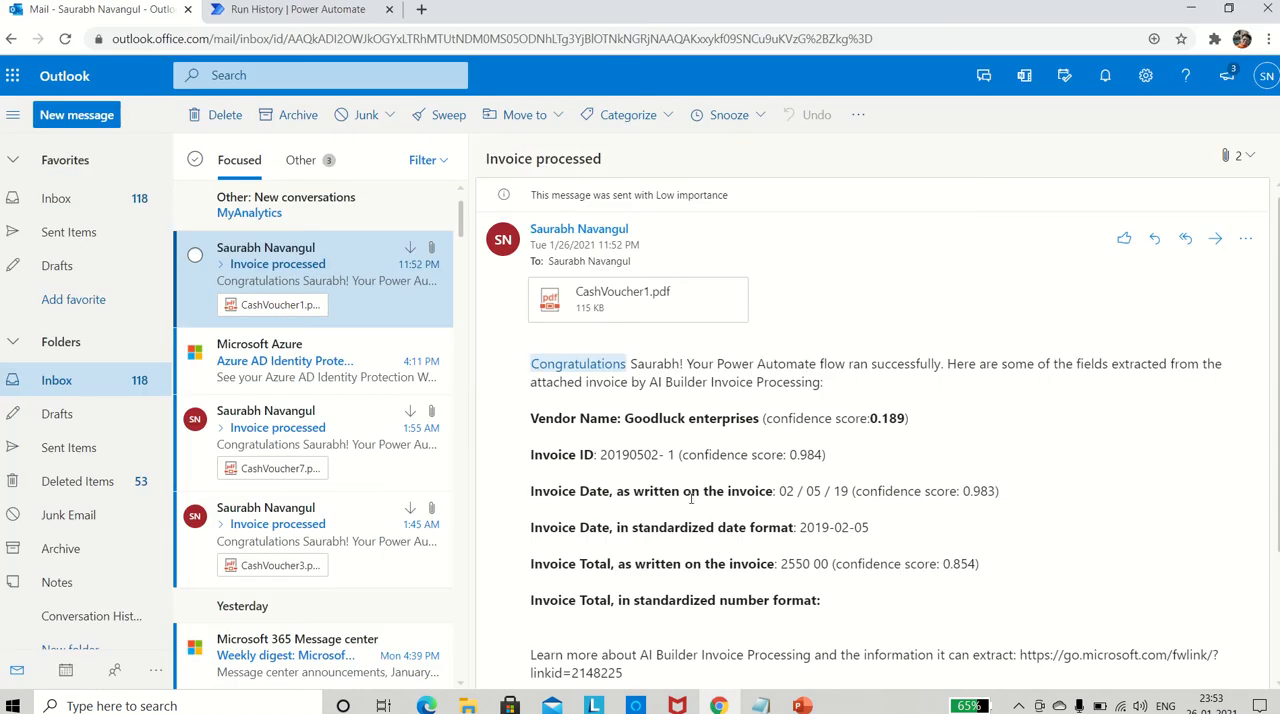
{"action": "key", "text": "alt+Tab"}
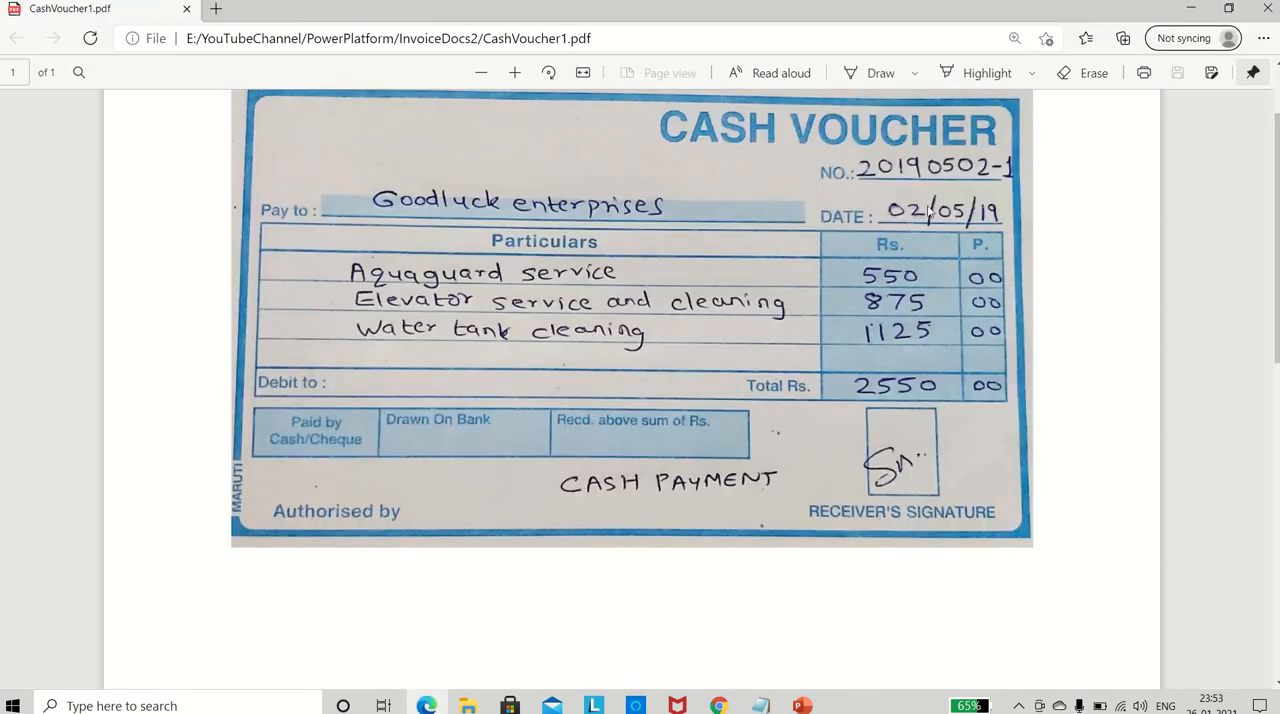
{"action": "key", "text": "alt+Tab"}
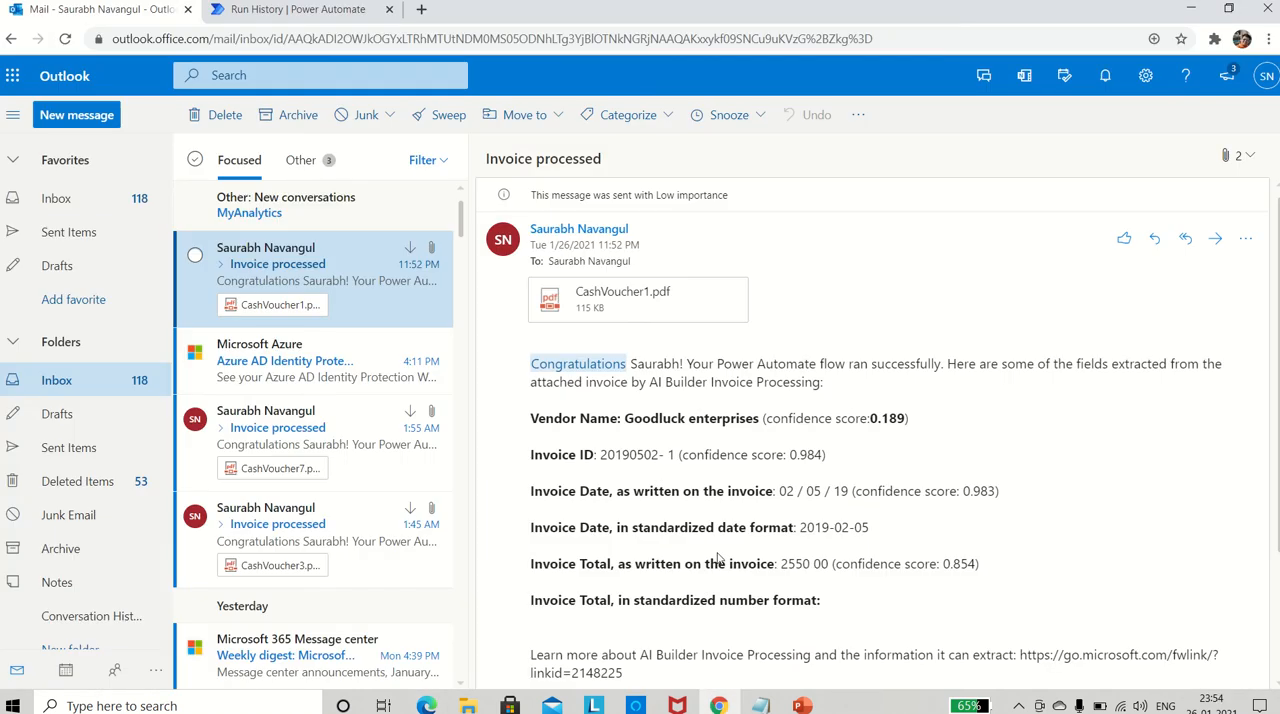
{"action": "scroll", "coordinate": [716, 555], "scroll_direction": "down", "scroll_amount": 1}
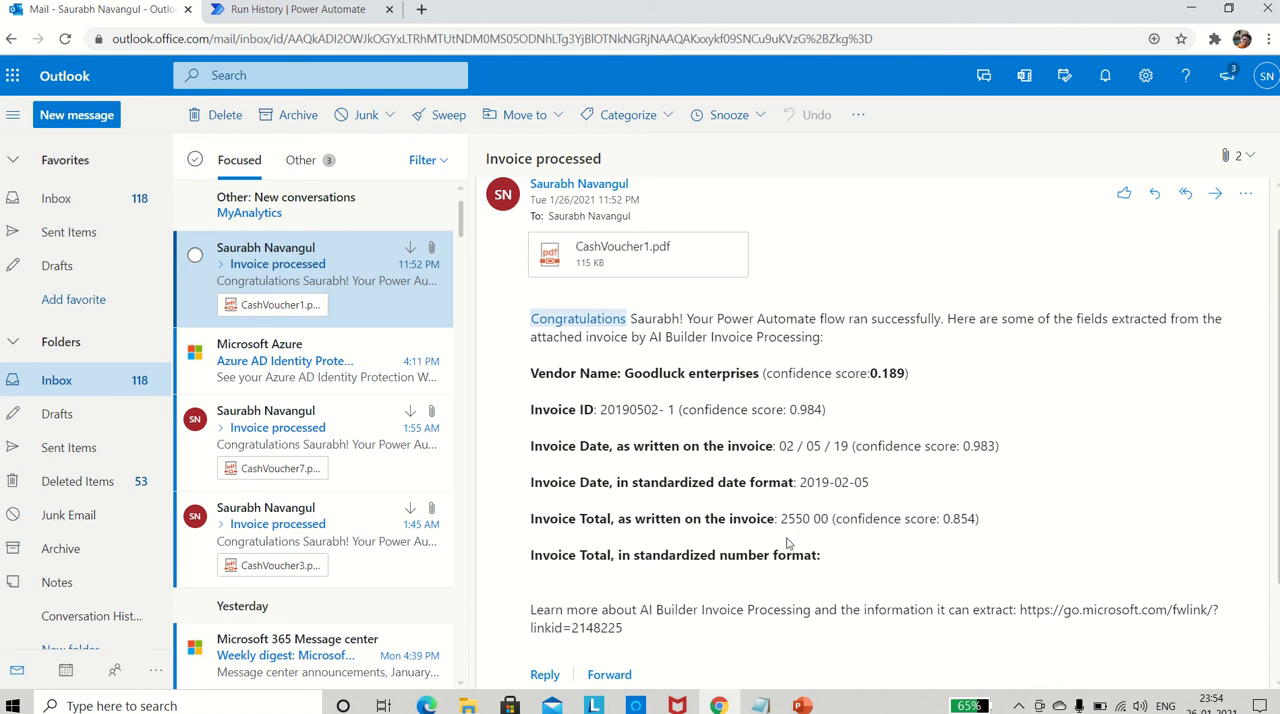
- Check the invoice total in the email against the Total Rs. row of CashVoucher1.pdf and review the rest of the message
{"action": "key", "text": "alt+Tab"}
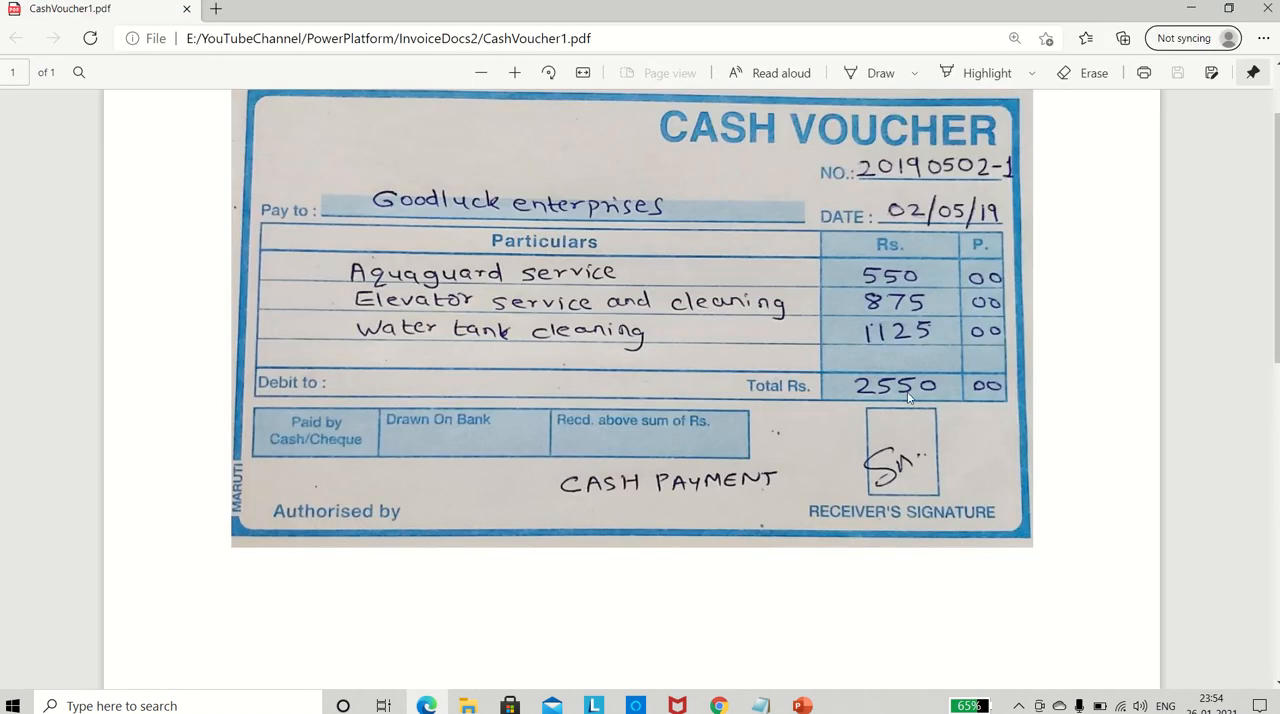
{"action": "key", "text": "alt+Tab"}
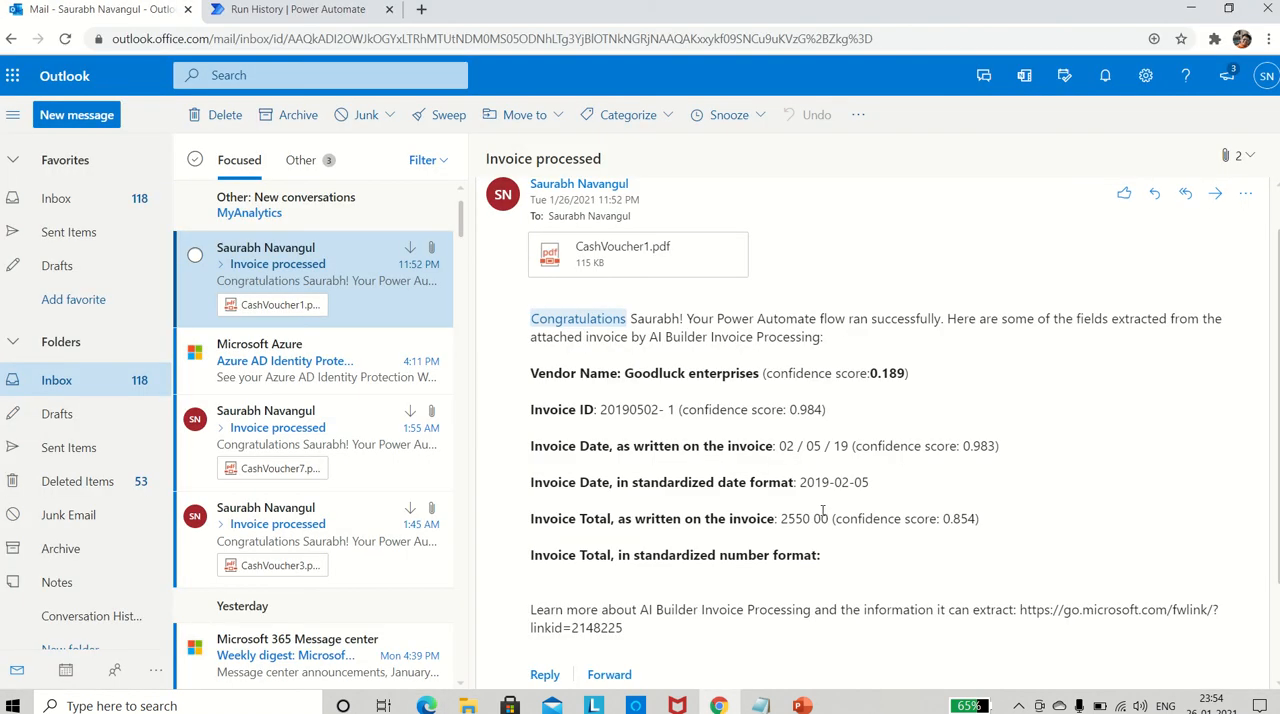
{"action": "scroll", "coordinate": [760, 535], "scroll_direction": "down", "scroll_amount": 2}
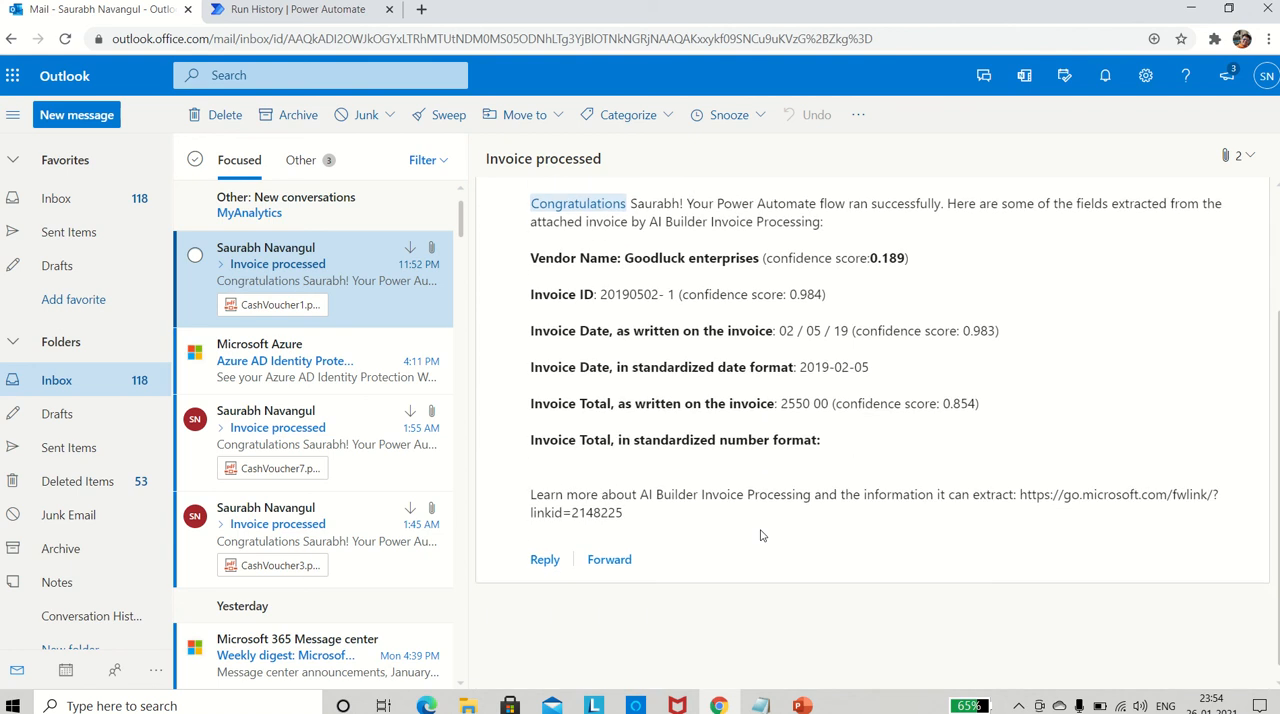
{"action": "scroll", "coordinate": [760, 535], "scroll_direction": "up", "scroll_amount": 3}
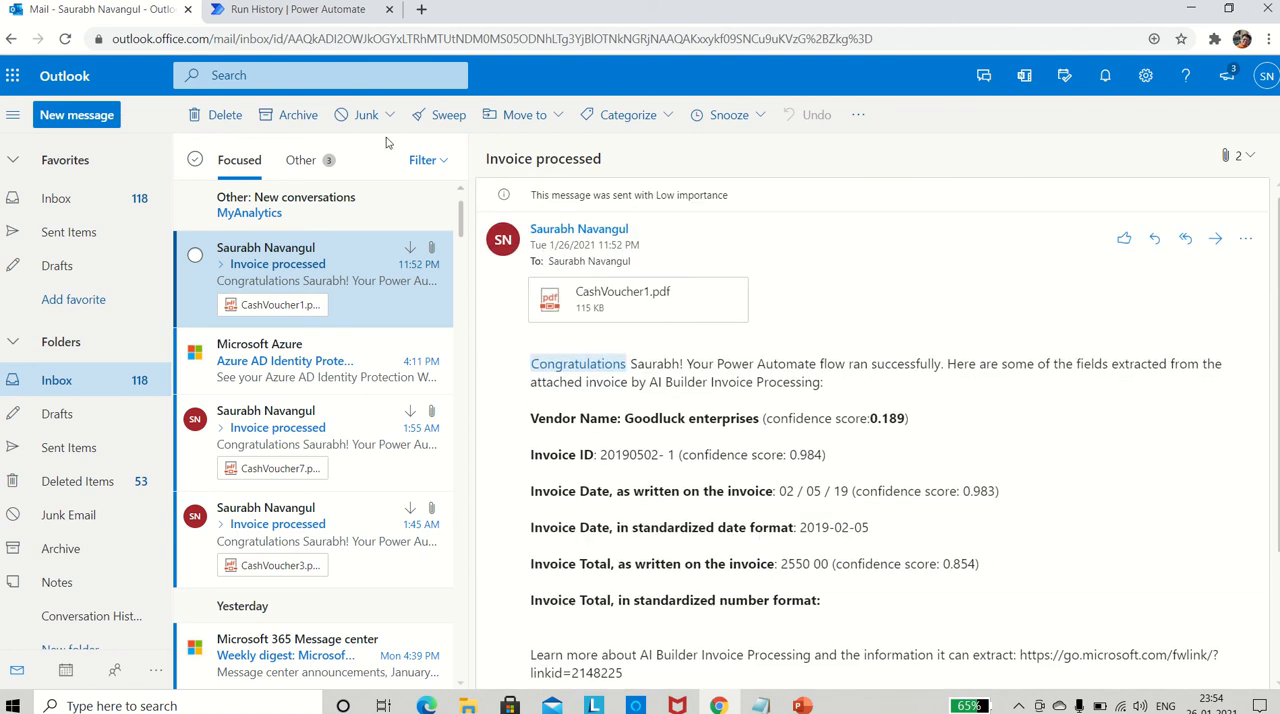
- Switch to Power Automate and review the invoice flow's run history alongside the "Invoice processed" email in Outlook
{"action": "left_click", "coordinate": [283, 12]}
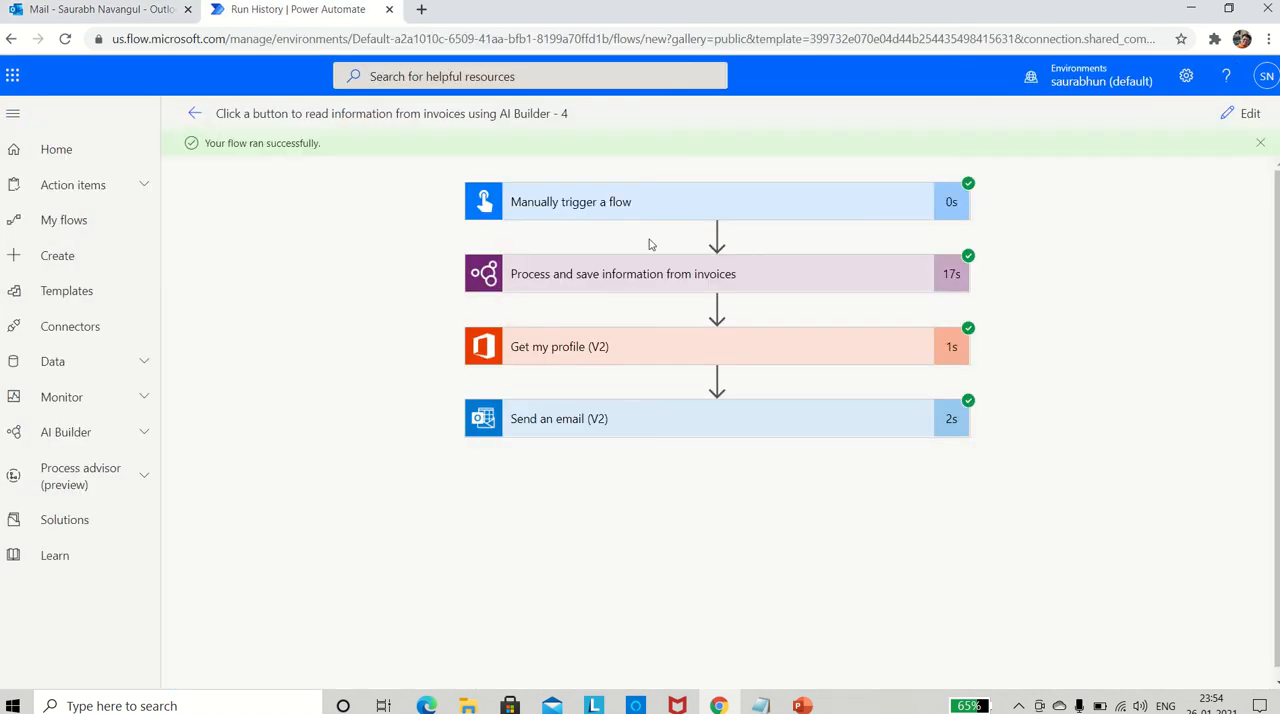
{"action": "left_click", "coordinate": [120, 12]}
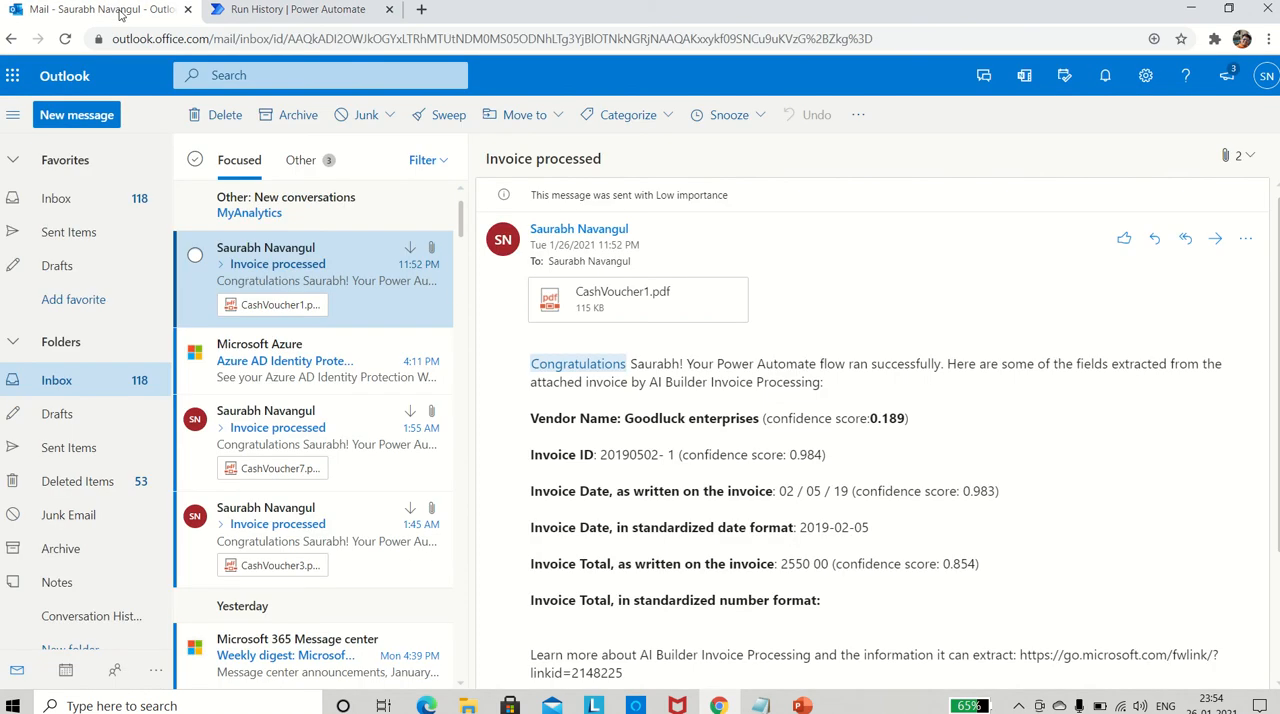
{"action": "left_click", "coordinate": [265, 9]}
{"action": "key", "text": "alt+Tab"}
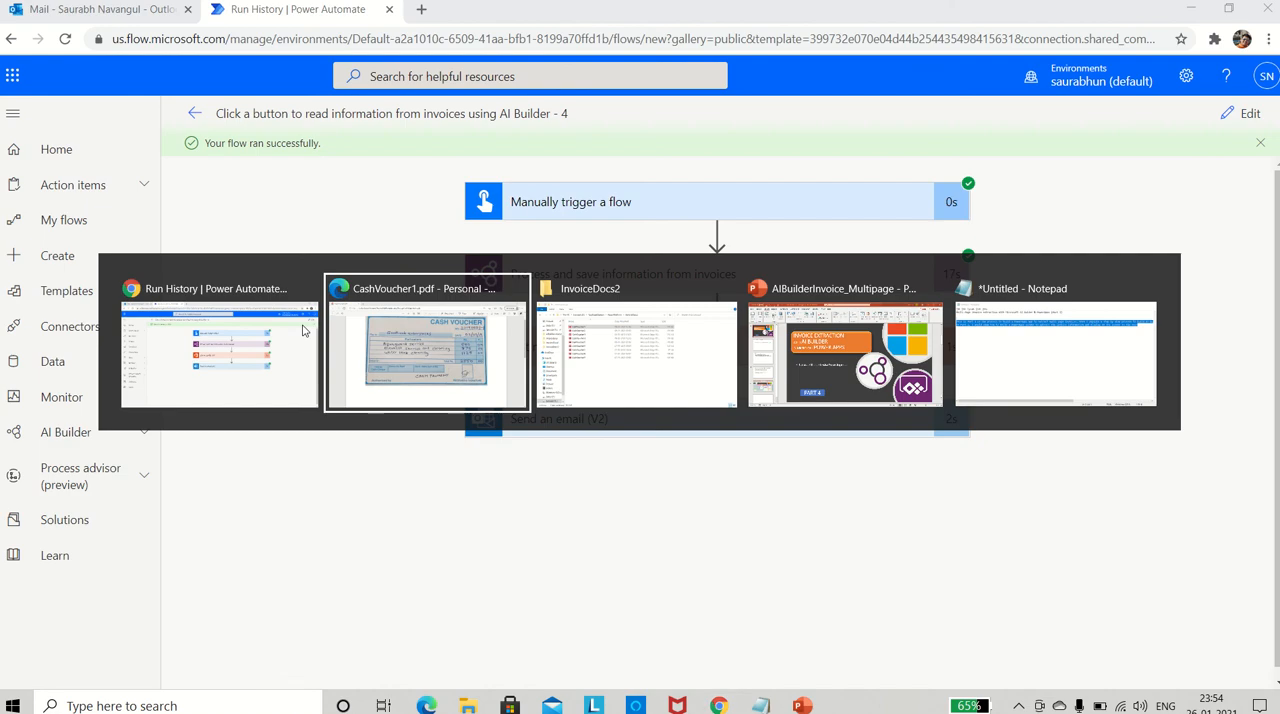